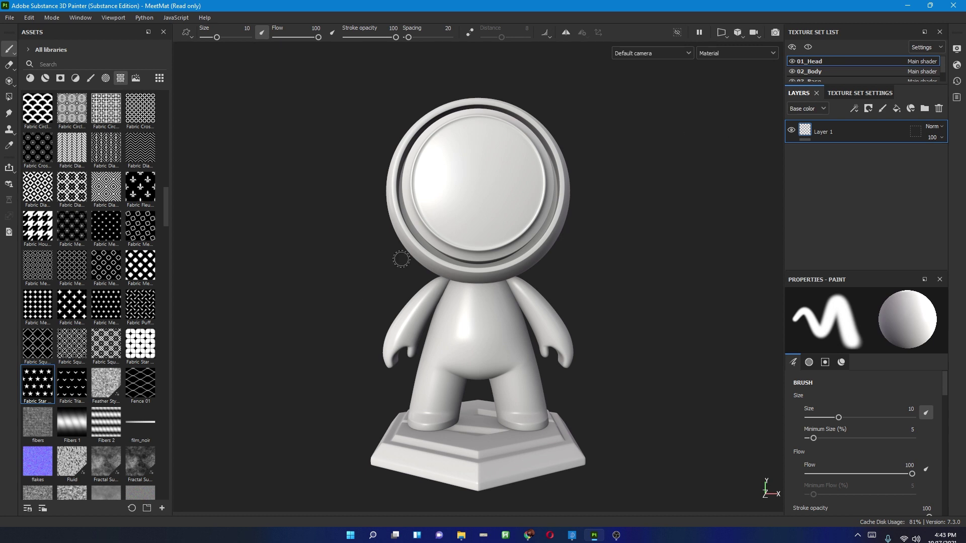
- Enlarge the texture set list so that all three texture sets are listed
{"action": "left_click_drag", "start_coordinate": [413, 246], "coordinate": [431, 226], "text": "alt"}
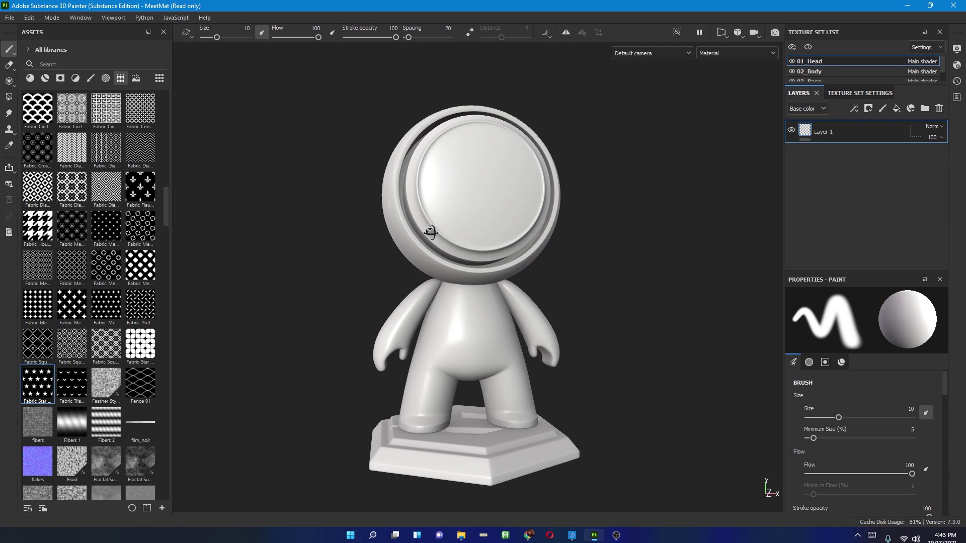
{"action": "mouse_move", "coordinate": [631, 238]}
{"action": "left_mouse_down", "text": "alt"}
{"action": "mouse_move", "coordinate": [570, 249]}
{"action": "mouse_move", "coordinate": [629, 232]}
{"action": "left_mouse_up", "text": "alt"}
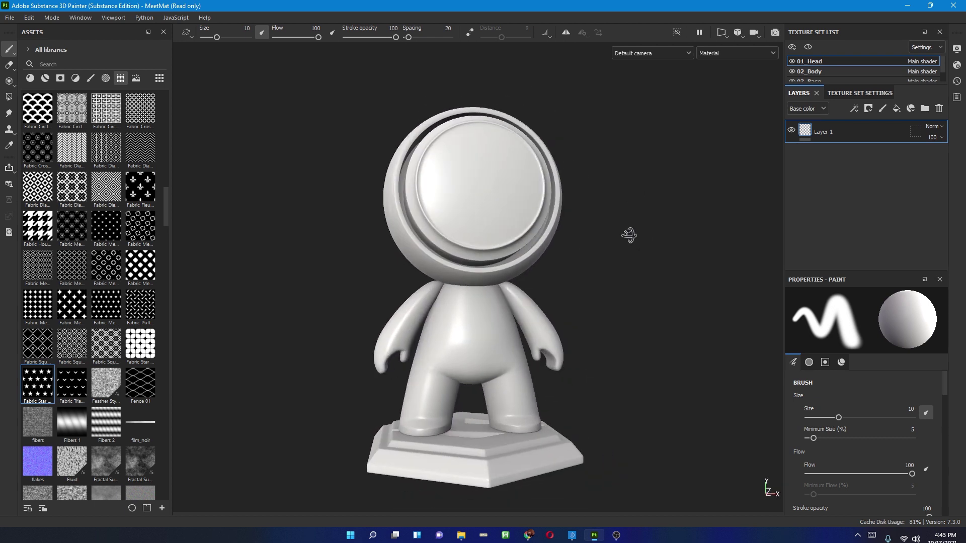
{"action": "mouse_move", "coordinate": [612, 233]}
{"action": "middle_mouse_down", "text": "alt"}
{"action": "mouse_move", "coordinate": [638, 239]}
{"action": "mouse_move", "coordinate": [614, 231]}
{"action": "middle_mouse_up", "text": "alt"}
{"action": "left_click_drag", "start_coordinate": [614, 231], "coordinate": [560, 231], "text": "alt"}
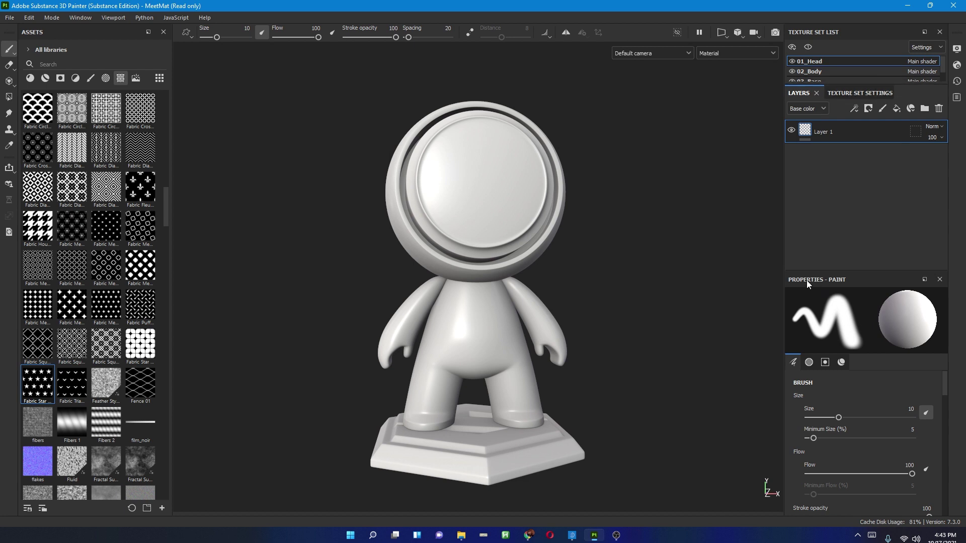
{"action": "left_click_drag", "start_coordinate": [916, 84], "coordinate": [914, 108]}
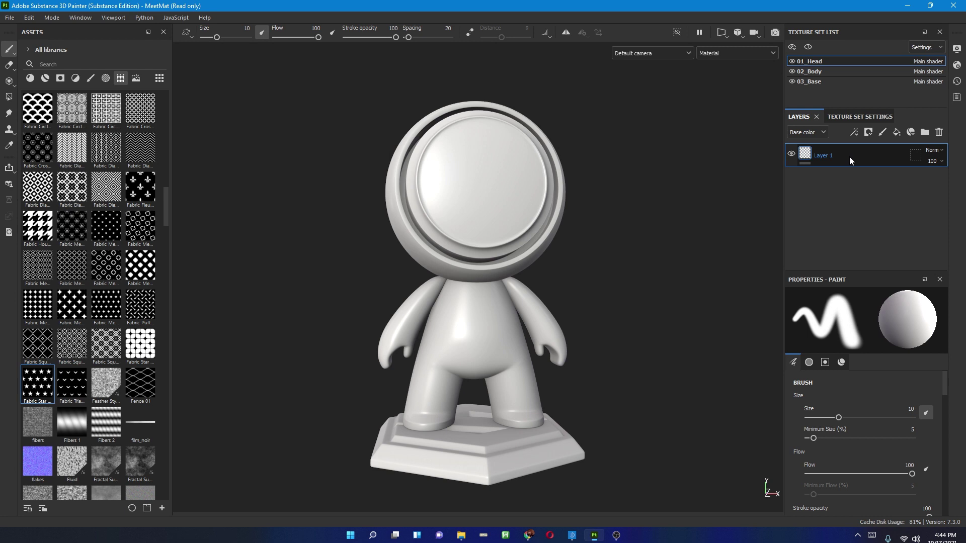
- View the model in the split 3D/2D layout and return to the 3D-only view
{"action": "left_click", "coordinate": [721, 34]}
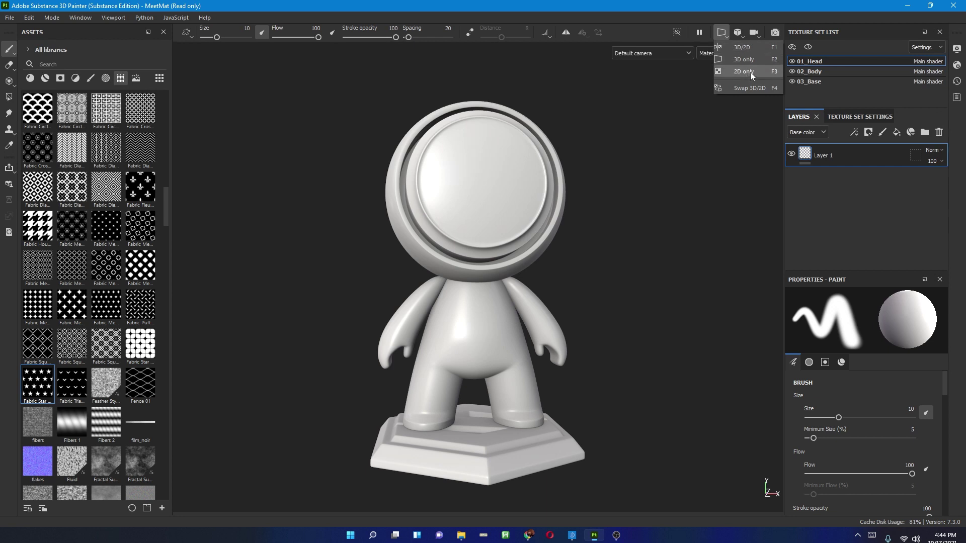
{"action": "left_click", "coordinate": [747, 52]}
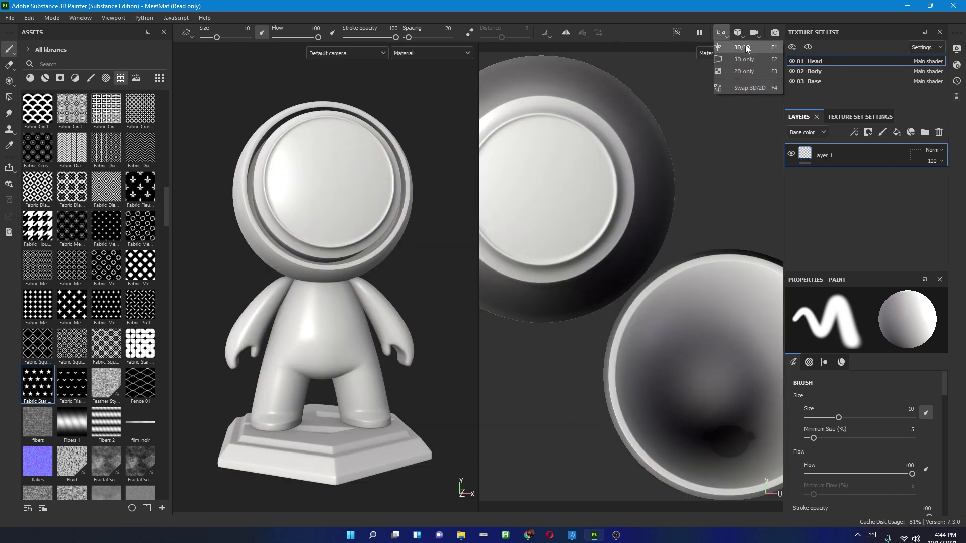
{"action": "left_click", "coordinate": [721, 32]}
{"action": "left_click", "coordinate": [751, 64]}
{"action": "mouse_move", "coordinate": [685, 198]}
{"action": "left_mouse_down", "text": "alt"}
{"action": "mouse_move", "coordinate": [642, 204]}
{"action": "mouse_move", "coordinate": [675, 200]}
{"action": "left_mouse_up", "text": "alt"}
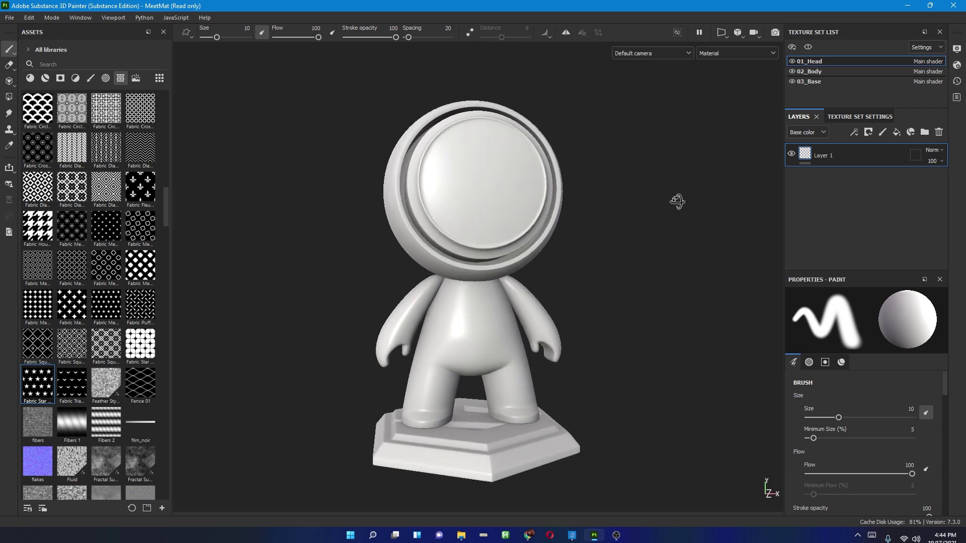
- Add a fill layer above Layer 1 on the head and set its base color to dark green 164112
{"action": "left_click", "coordinate": [897, 133]}
{"action": "left_click_drag", "start_coordinate": [945, 390], "coordinate": [945, 473]}
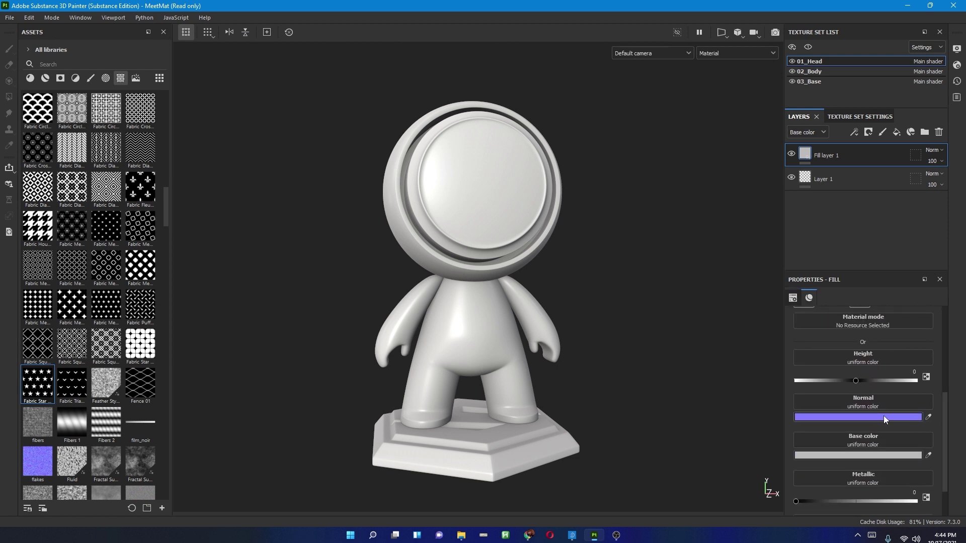
{"action": "left_click", "coordinate": [880, 455]}
{"action": "left_click", "coordinate": [855, 335]}
{"action": "left_click", "coordinate": [816, 342]}
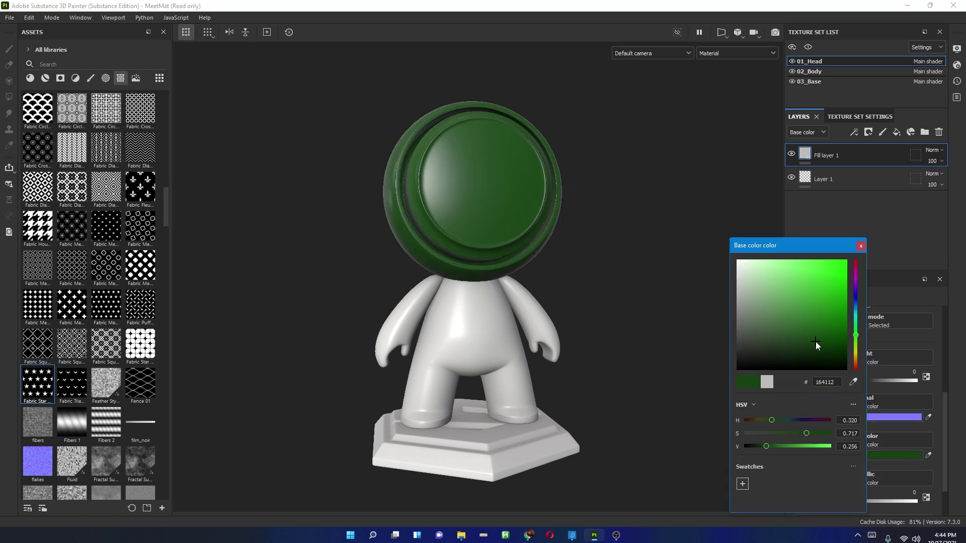
{"action": "left_click", "coordinate": [697, 245]}
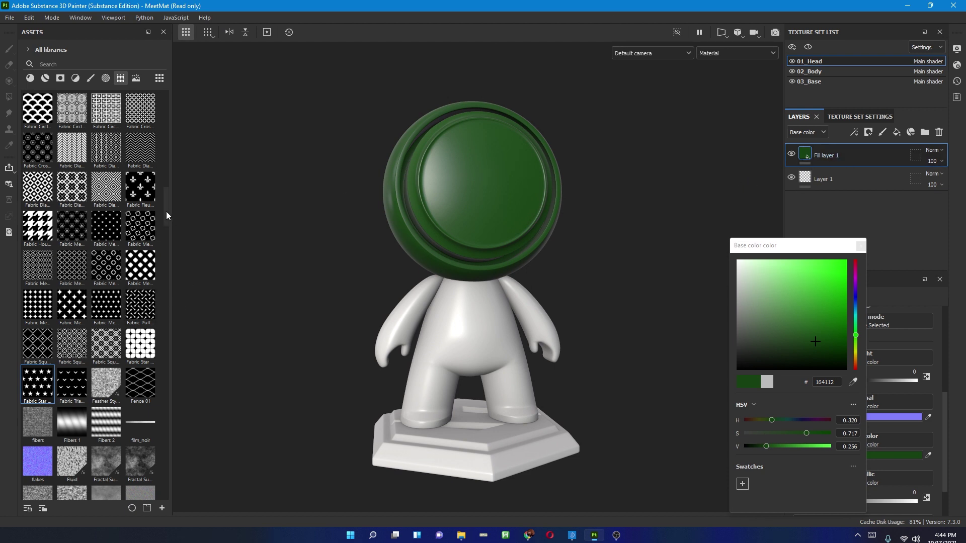
{"action": "left_click", "coordinate": [858, 248]}
- Apply the Fabric Star Five Branch texture to the front of the head as a mask
{"action": "left_click_drag", "start_coordinate": [167, 213], "coordinate": [166, 224]}
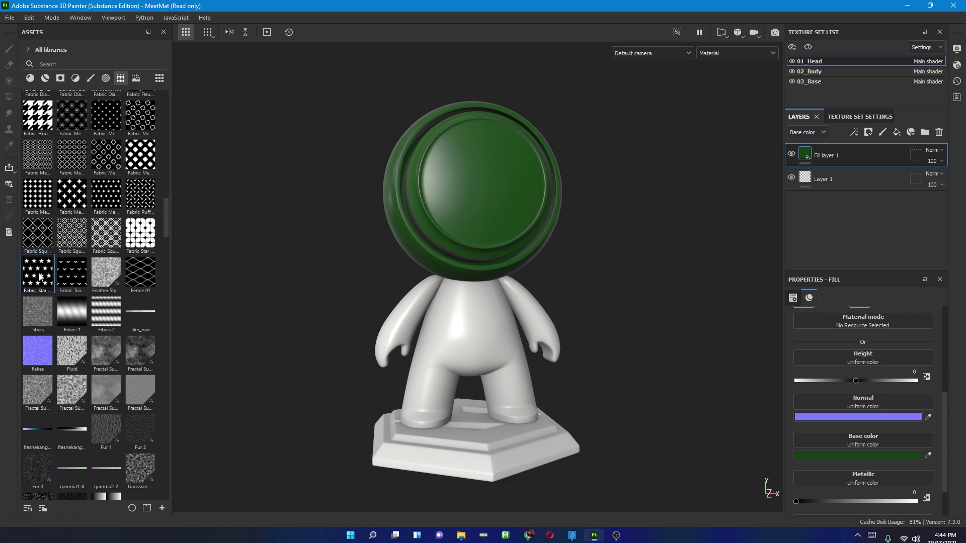
{"action": "left_click_drag", "start_coordinate": [40, 275], "coordinate": [489, 180]}
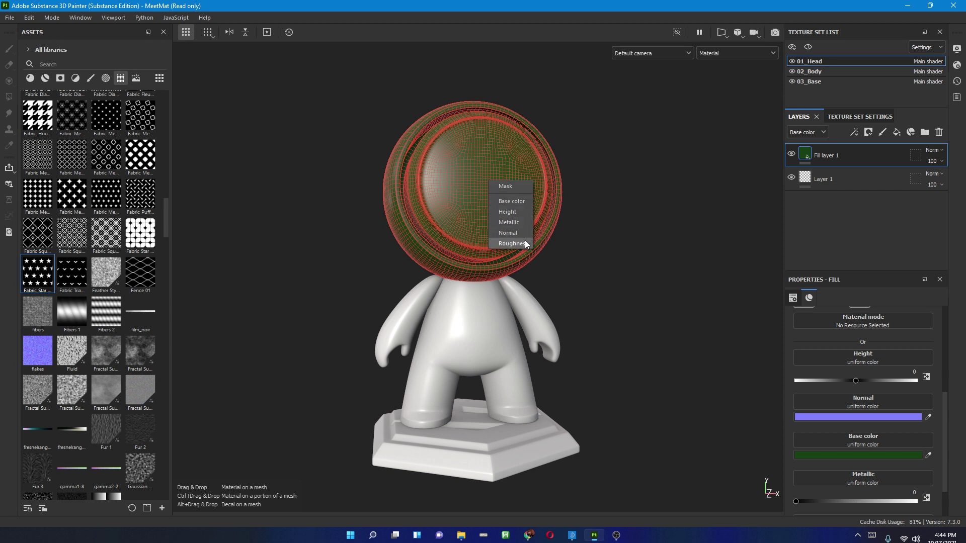
{"action": "left_click", "coordinate": [524, 189]}
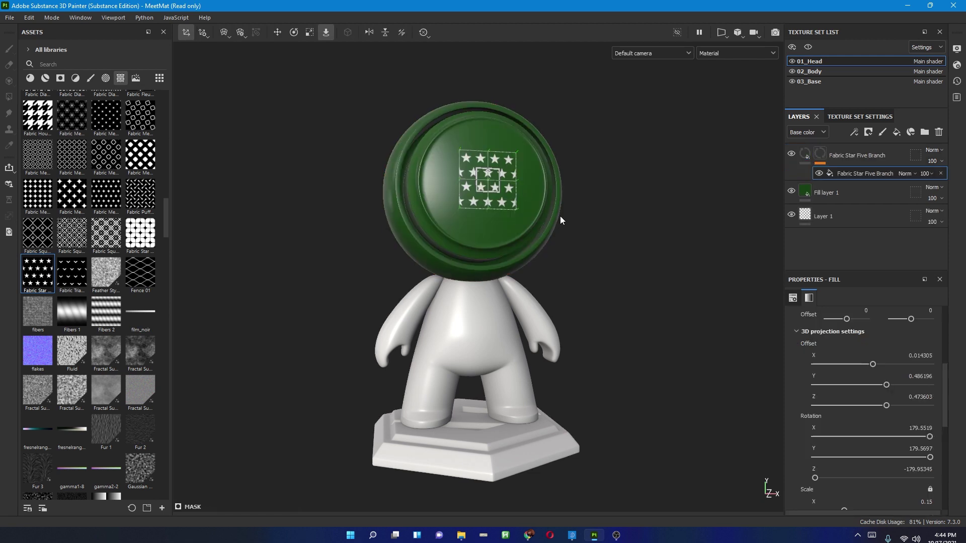
{"action": "left_click_drag", "start_coordinate": [559, 216], "coordinate": [576, 244], "text": "alt"}
{"action": "right_click_drag", "start_coordinate": [559, 124], "coordinate": [630, 171], "text": "alt"}
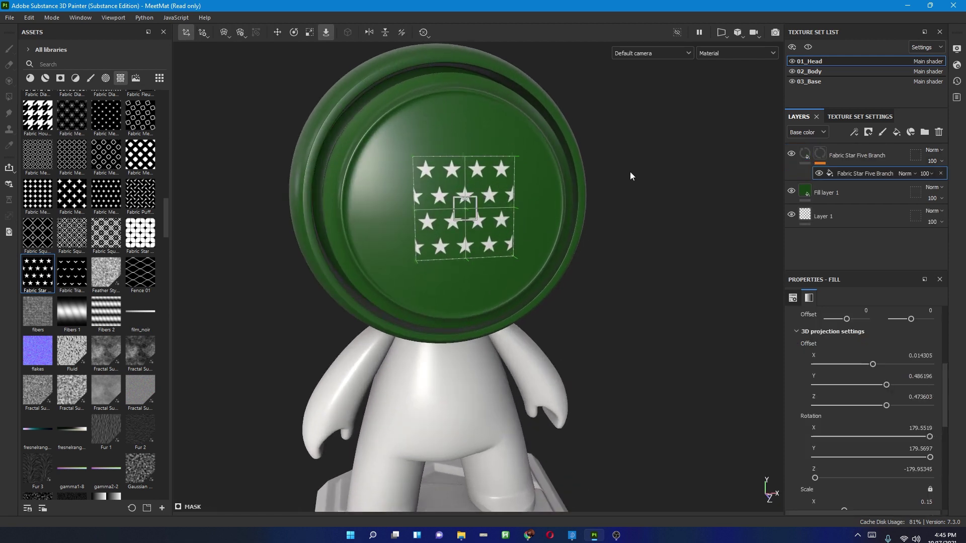
{"action": "left_click_drag", "start_coordinate": [642, 184], "coordinate": [615, 158], "text": "alt"}
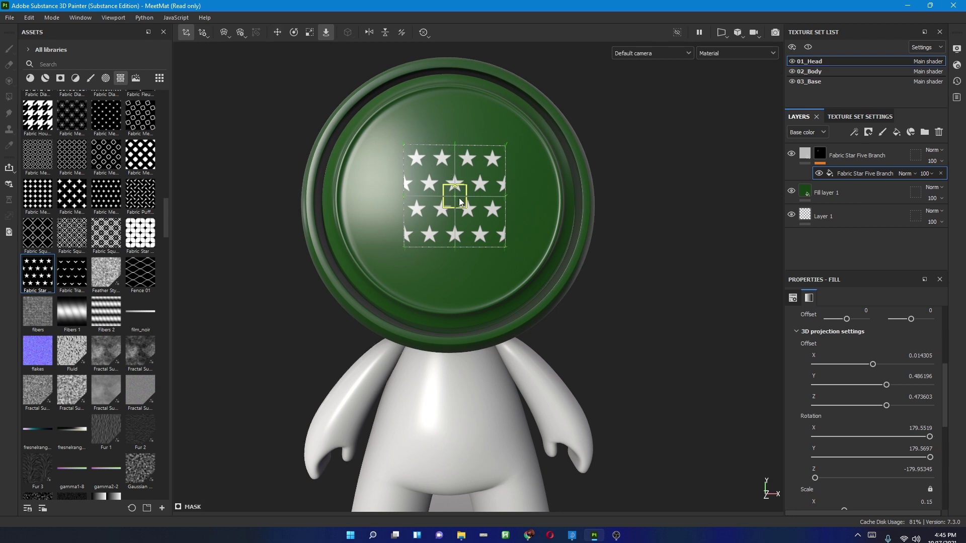
- Shift the star projection to an X offset of about 0.026 and scale it uniformly to about 0.5
{"action": "key", "text": "w"}
{"action": "left_click_drag", "start_coordinate": [486, 195], "coordinate": [499, 224]}
{"action": "key", "text": "e"}
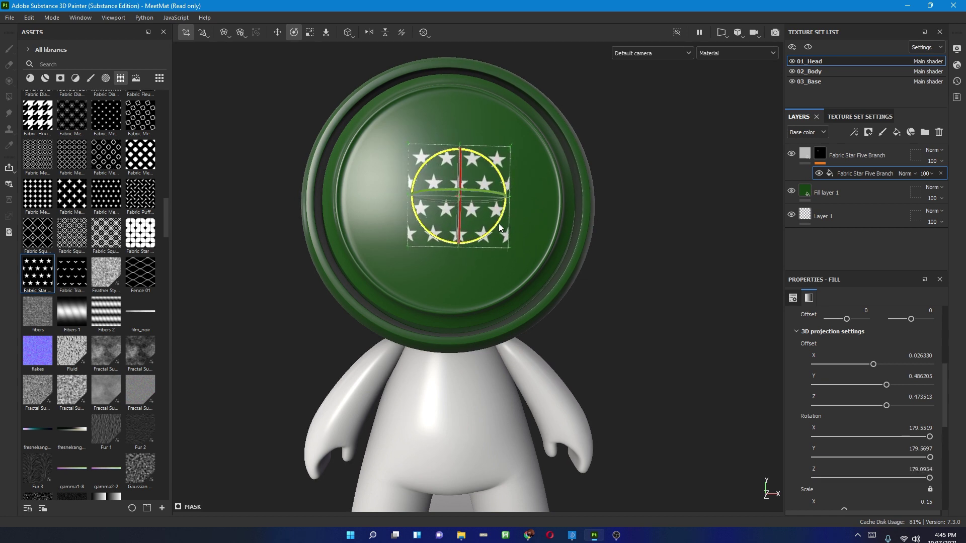
{"action": "key", "text": "r"}
{"action": "left_click_drag", "start_coordinate": [459, 194], "coordinate": [875, 73]}
- Move the star projection back and forth along its depth axis, settling at a Z offset of about 0.458
{"action": "left_click_drag", "start_coordinate": [533, 227], "coordinate": [563, 293], "text": "alt"}
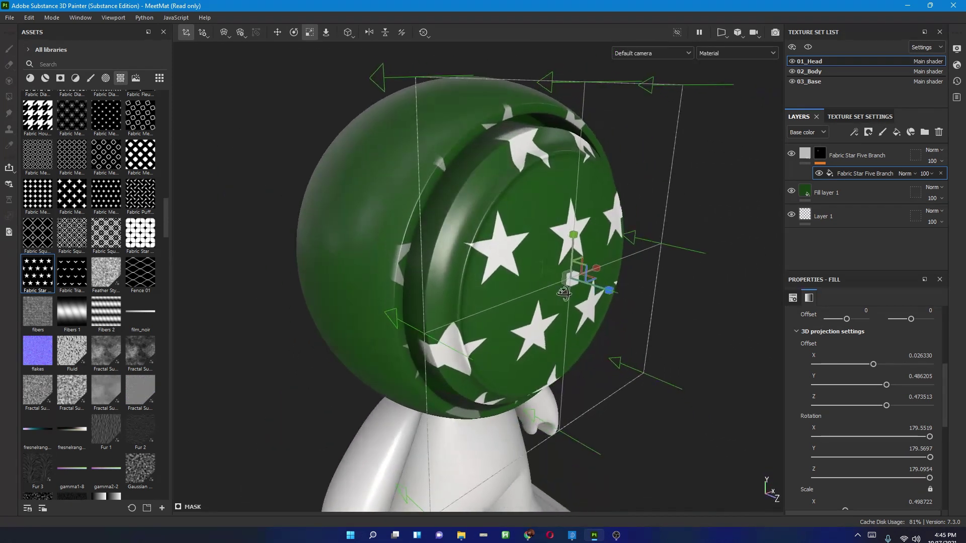
{"action": "scroll", "coordinate": [539, 256], "scroll_direction": "down", "scroll_amount": 5}
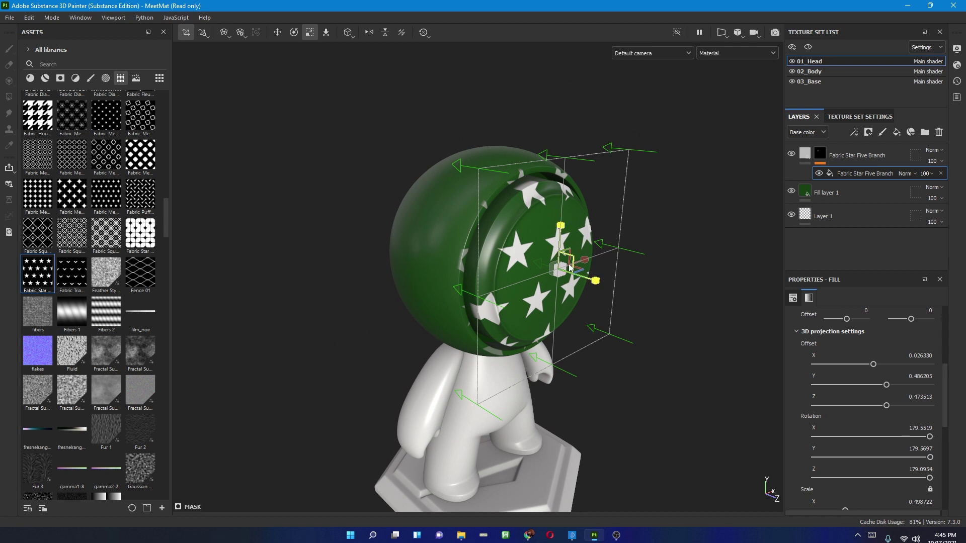
{"action": "key", "text": "w"}
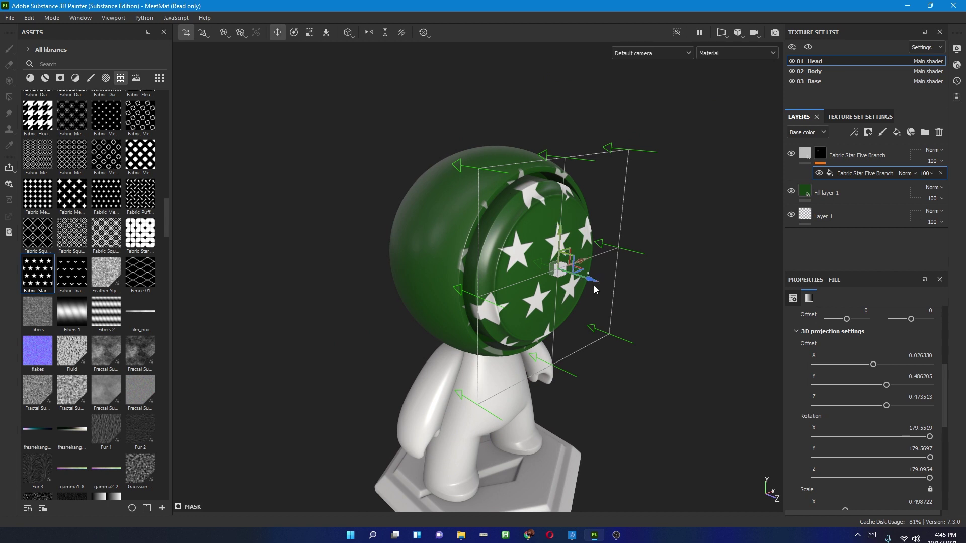
{"action": "left_click_drag", "start_coordinate": [594, 285], "coordinate": [500, 320]}
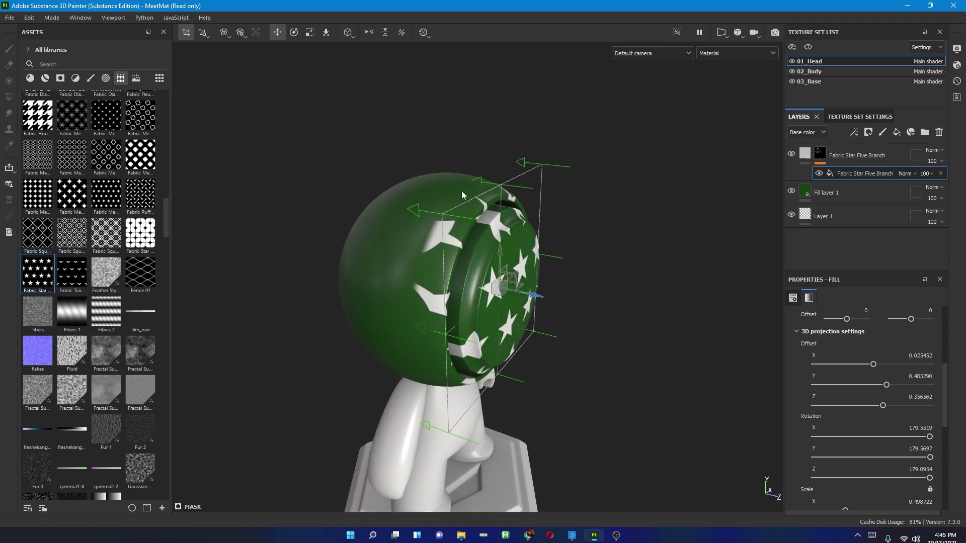
{"action": "mouse_move", "coordinate": [554, 304]}
{"action": "left_mouse_down"}
{"action": "mouse_move", "coordinate": [568, 316]}
{"action": "mouse_move", "coordinate": [553, 304]}
{"action": "mouse_move", "coordinate": [570, 308]}
{"action": "left_mouse_up"}
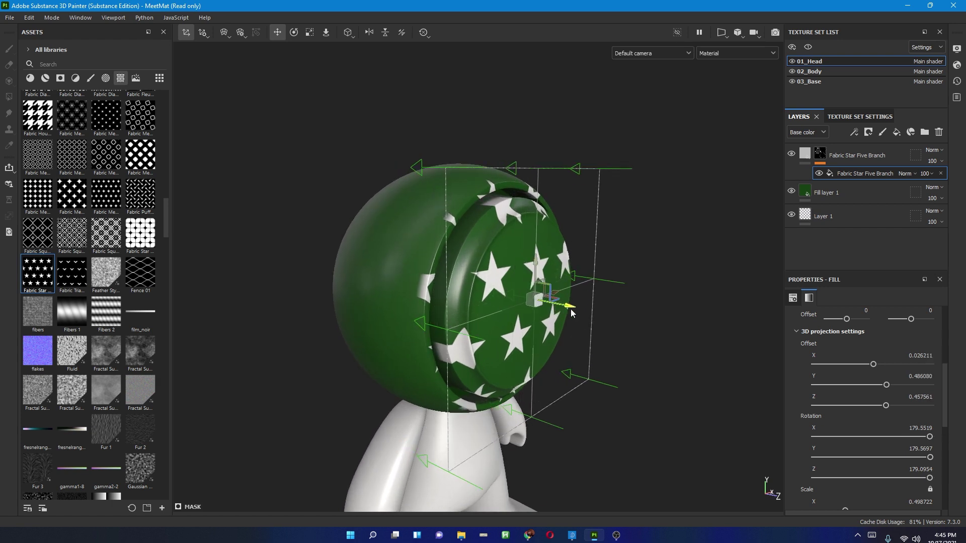
- Show the split 3D/2D view and raise the star projection's depth to 0.38
{"action": "key", "text": "F1"}
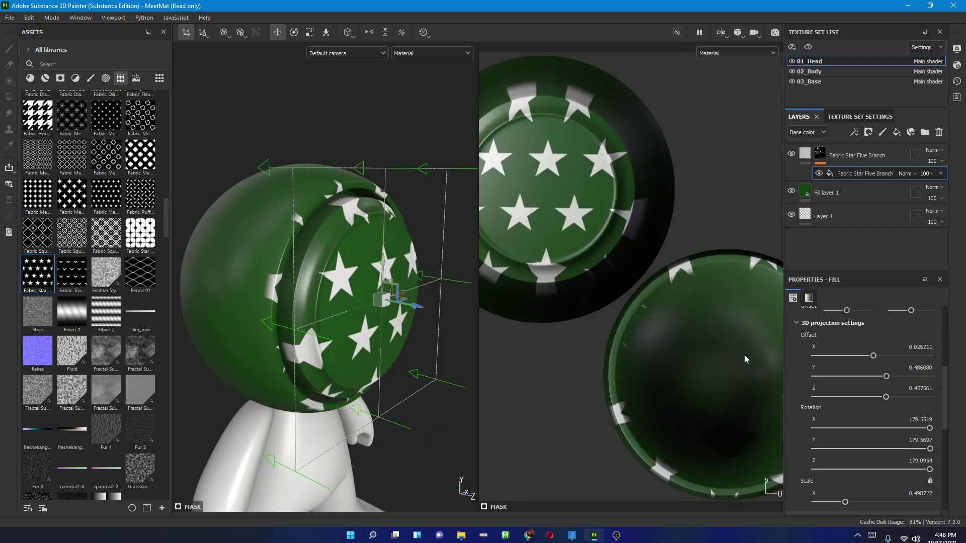
{"action": "scroll", "coordinate": [938, 390], "scroll_direction": "down", "scroll_amount": 1}
{"action": "scroll", "coordinate": [944, 368], "scroll_direction": "up", "scroll_amount": 3}
{"action": "scroll", "coordinate": [943, 369], "scroll_direction": "up", "scroll_amount": 5}
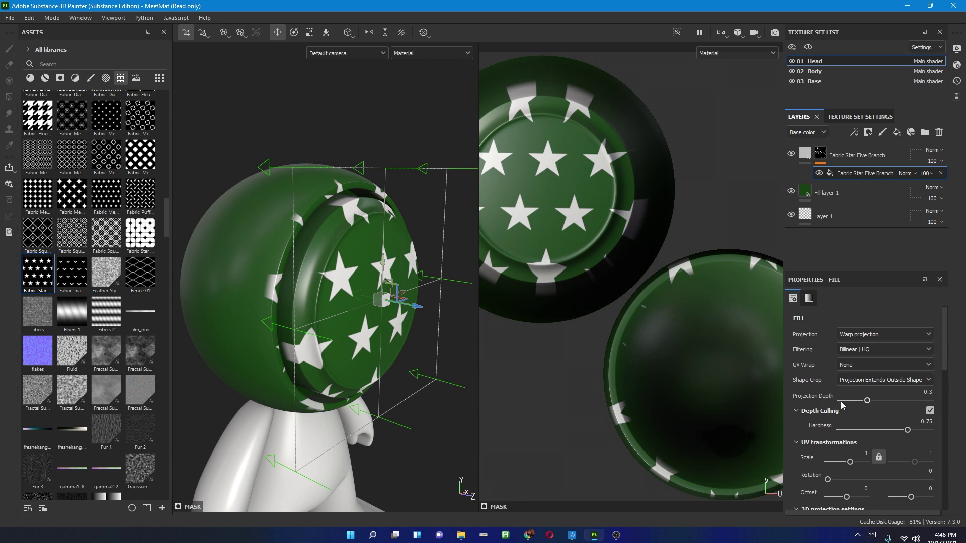
{"action": "mouse_move", "coordinate": [867, 401]}
{"action": "left_mouse_down"}
{"action": "mouse_move", "coordinate": [883, 401]}
{"action": "mouse_move", "coordinate": [875, 401]}
{"action": "left_mouse_up"}
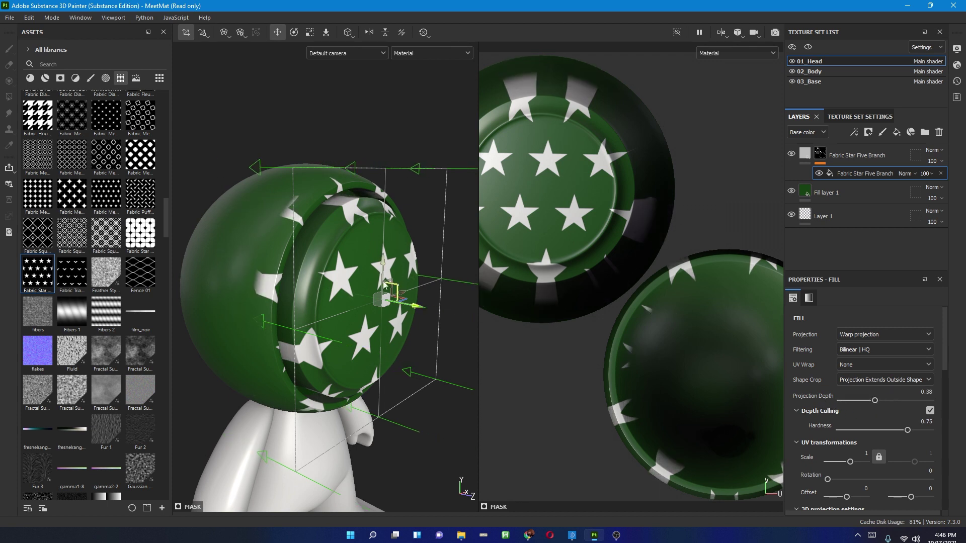
{"action": "left_click_drag", "start_coordinate": [384, 285], "coordinate": [379, 290], "text": "alt"}
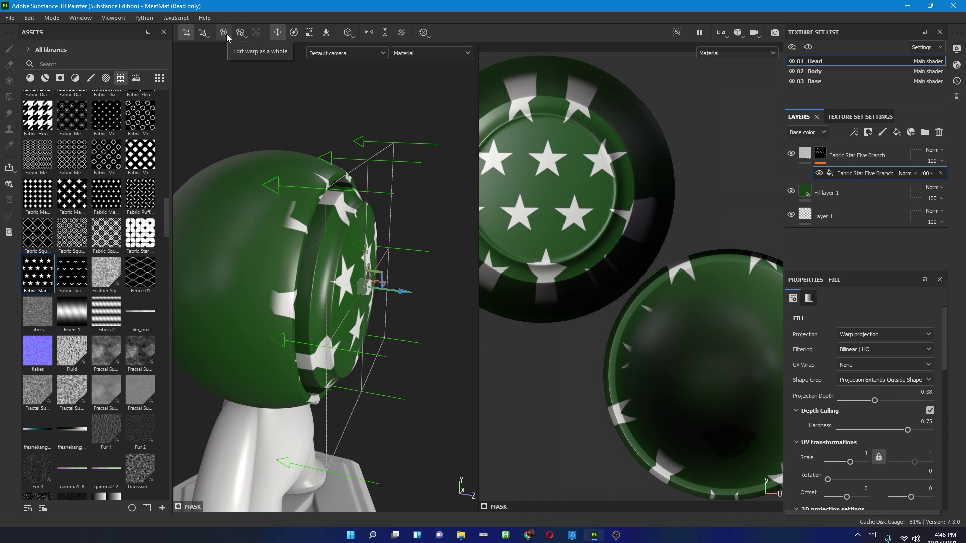
- Raise the projection depth to 0.71 and inspect how far the stars wrap around the side of the head
{"action": "left_click_drag", "start_coordinate": [875, 400], "coordinate": [904, 402]}
{"action": "left_click_drag", "start_coordinate": [433, 317], "coordinate": [395, 198], "text": "alt"}
{"action": "left_click_drag", "start_coordinate": [392, 305], "coordinate": [394, 293], "text": "alt"}
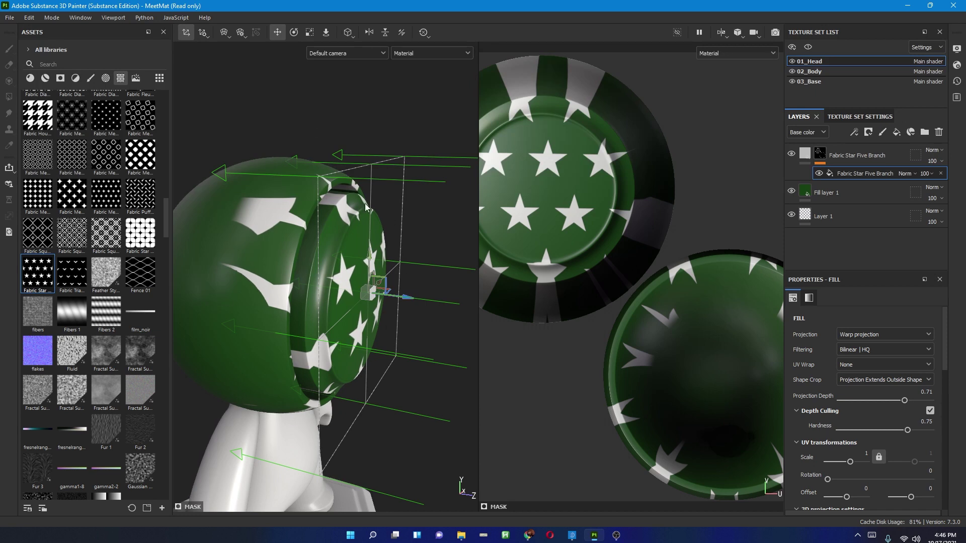
{"action": "mouse_move", "coordinate": [403, 300]}
{"action": "left_mouse_down", "text": "alt"}
{"action": "mouse_move", "coordinate": [321, 302]}
{"action": "mouse_move", "coordinate": [413, 309]}
{"action": "left_mouse_up", "text": "alt"}
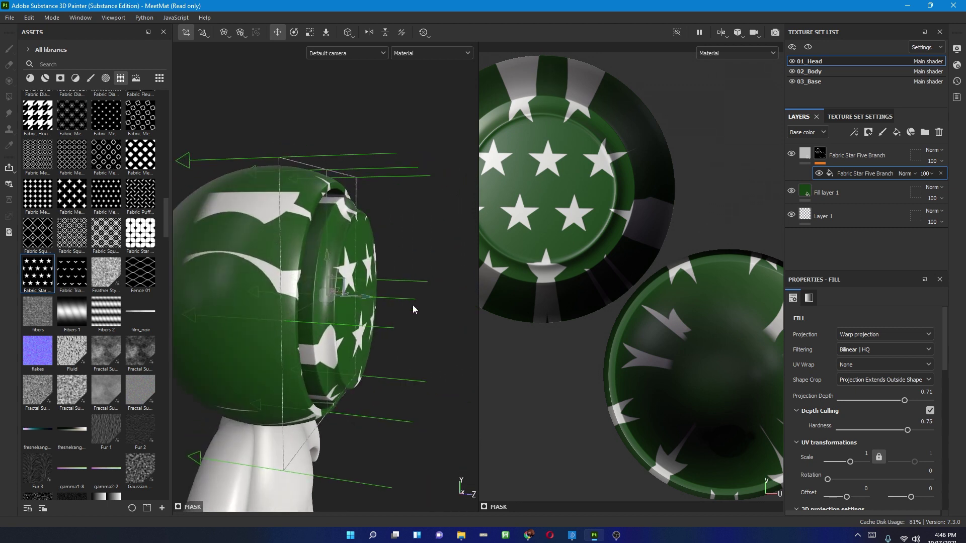
- Reduce the projection depth to 0.16 and move the star projection forward onto the face disc
{"action": "left_click_drag", "start_coordinate": [905, 406], "coordinate": [855, 401]}
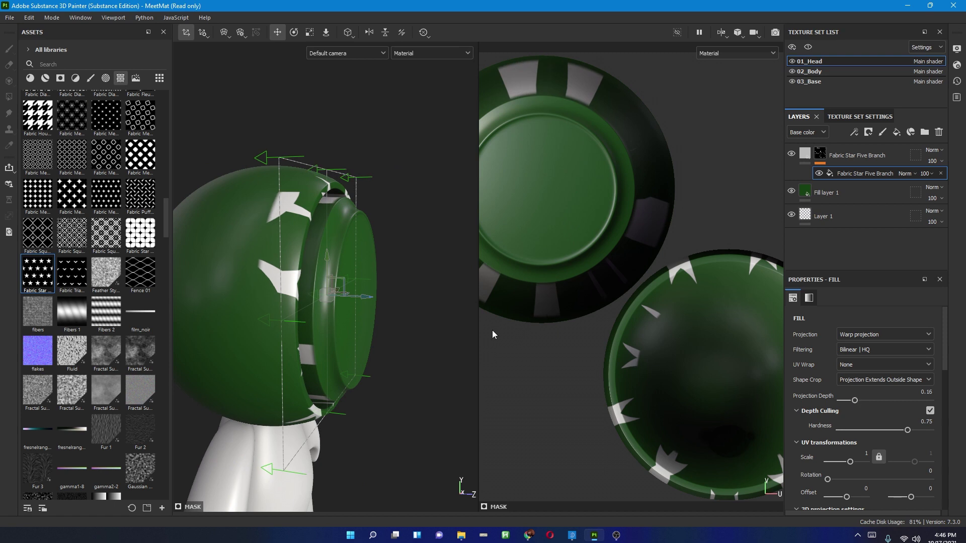
{"action": "left_click_drag", "start_coordinate": [364, 297], "coordinate": [371, 331]}
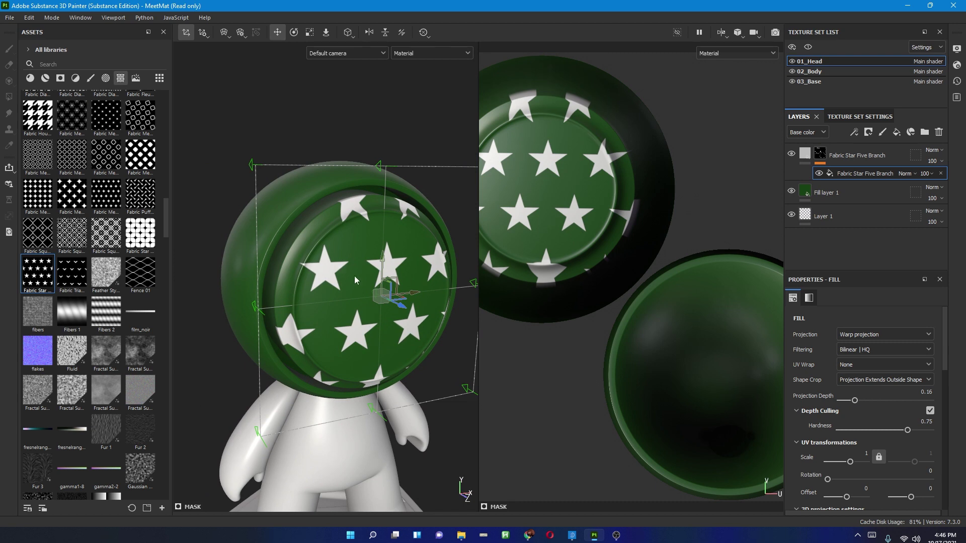
- Switch the star warp projection from whole-warp transformation to editing its vertices
{"action": "left_click", "coordinate": [223, 34]}
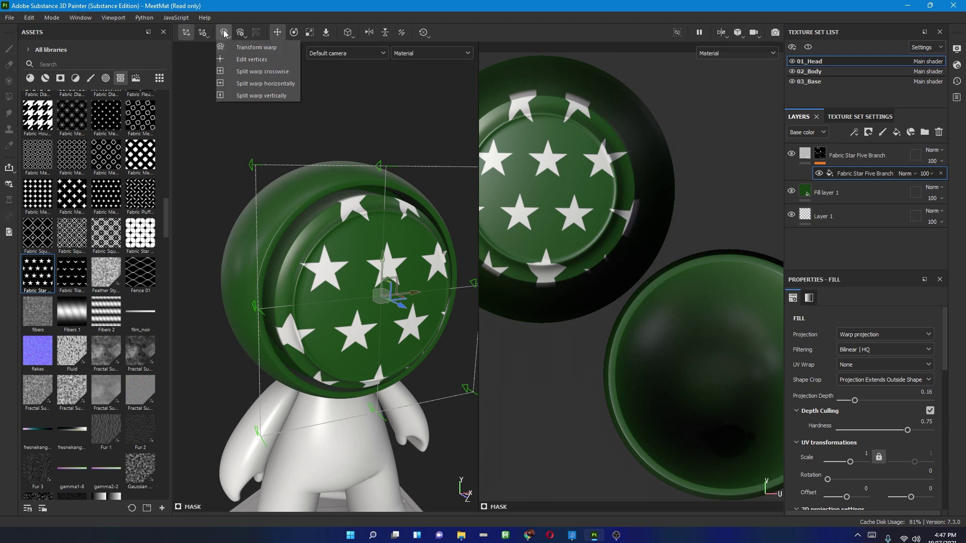
{"action": "left_click", "coordinate": [224, 34]}
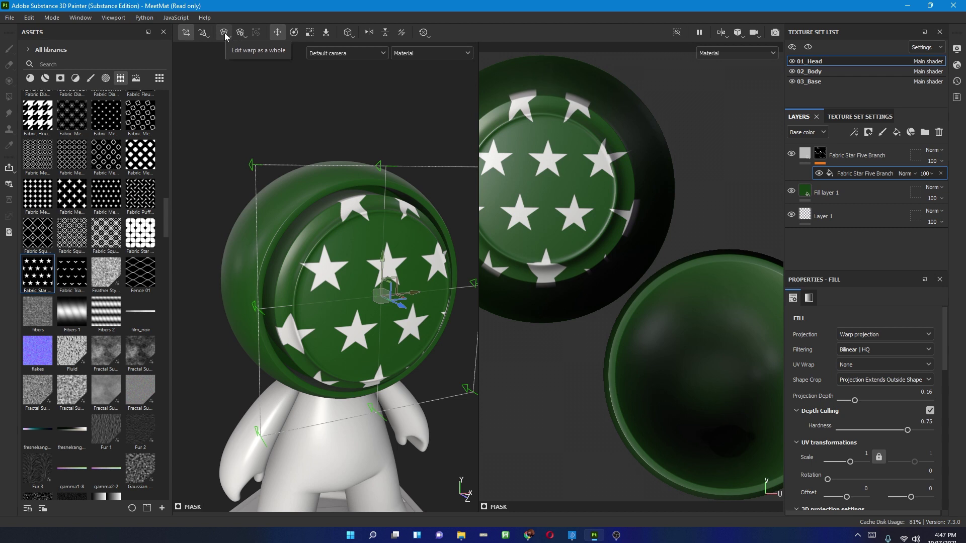
{"action": "left_click", "coordinate": [224, 33]}
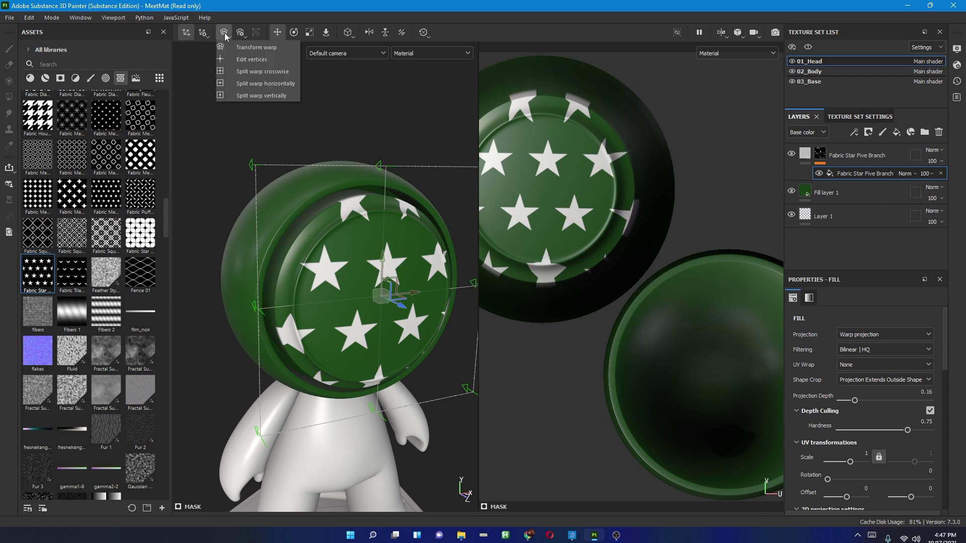
{"action": "left_click", "coordinate": [242, 59]}
{"action": "left_click_drag", "start_coordinate": [265, 140], "coordinate": [283, 186], "text": "alt"}
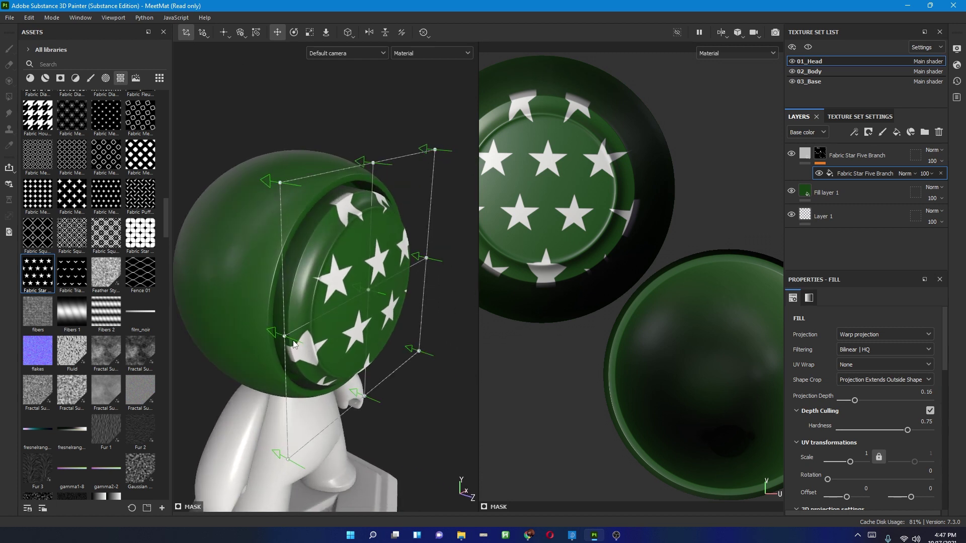
- Pull the corner and middle vertices on the warp's upper edge backward and upward over the head
{"action": "left_click", "coordinate": [280, 183]}
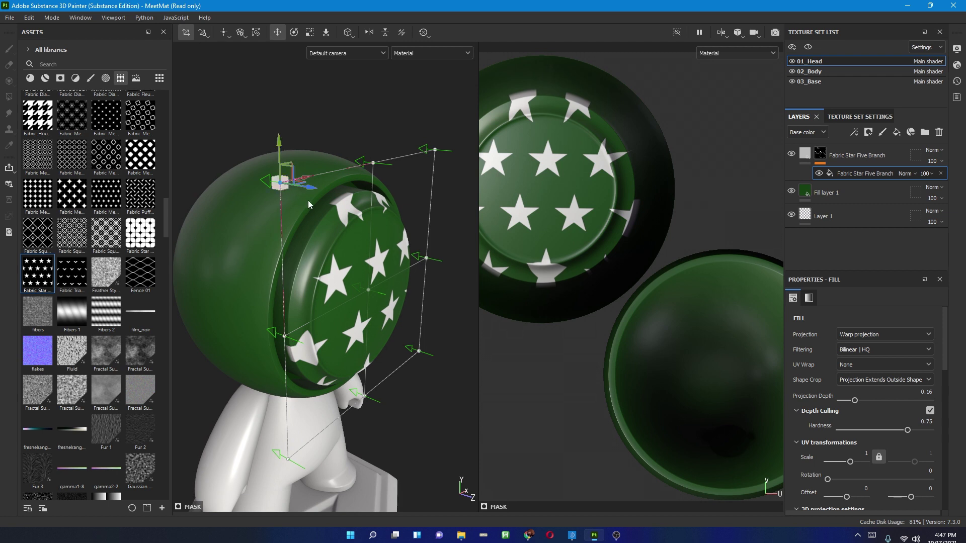
{"action": "left_click_drag", "start_coordinate": [307, 192], "coordinate": [325, 151]}
{"action": "left_click", "coordinate": [374, 166]}
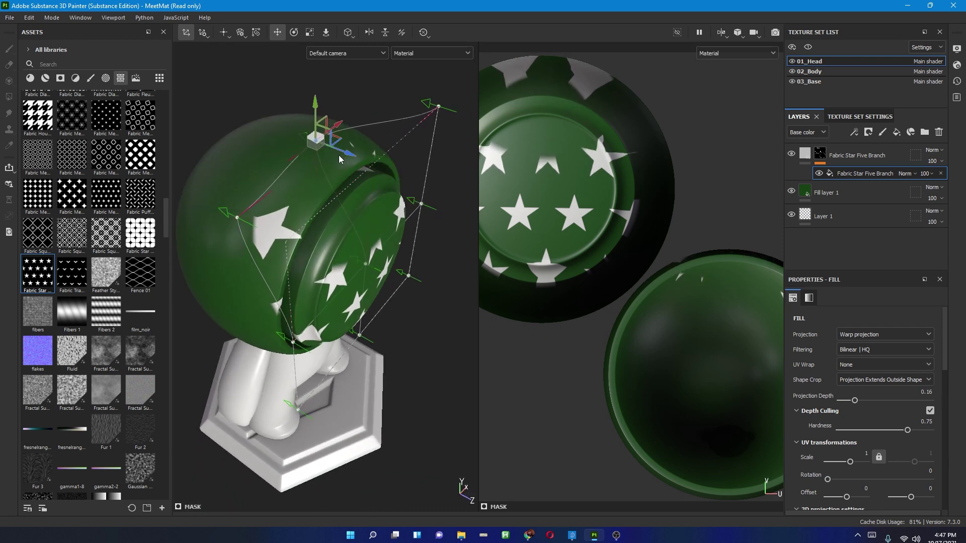
{"action": "left_click_drag", "start_coordinate": [366, 190], "coordinate": [330, 150], "text": "alt"}
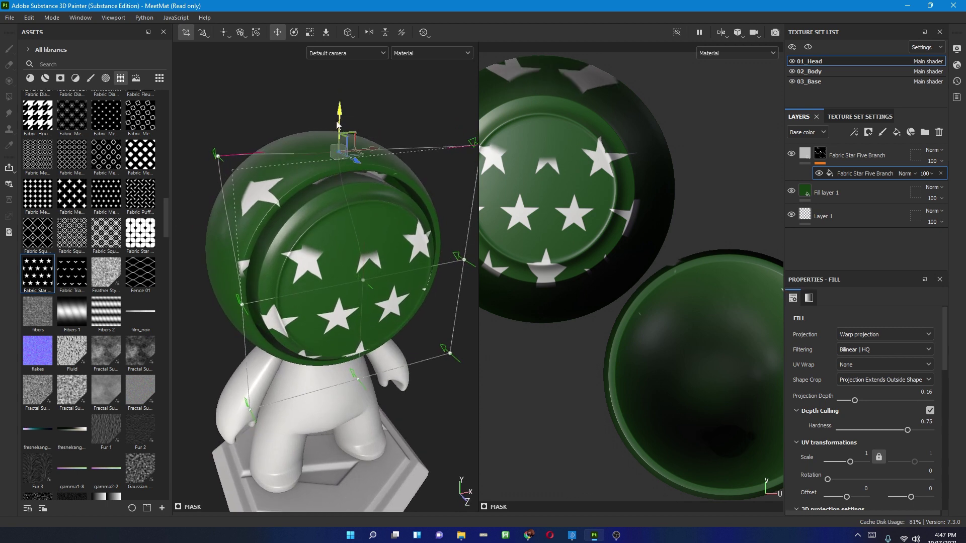
{"action": "left_click_drag", "start_coordinate": [336, 109], "coordinate": [341, 91]}
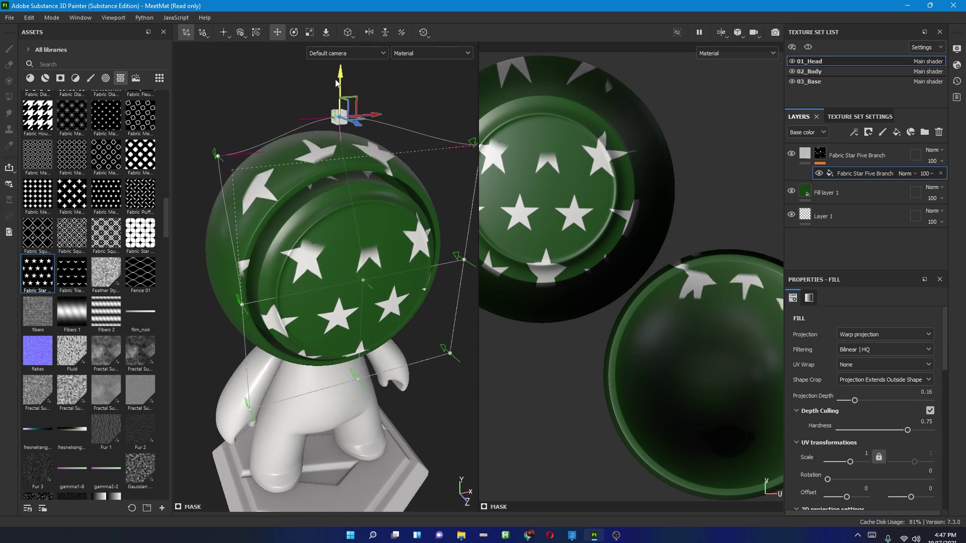
- Move the middle vertex on the warp's opposite side edge back around the side of the head
{"action": "left_click_drag", "start_coordinate": [361, 161], "coordinate": [349, 329], "text": "alt"}
{"action": "left_click", "coordinate": [353, 311]}
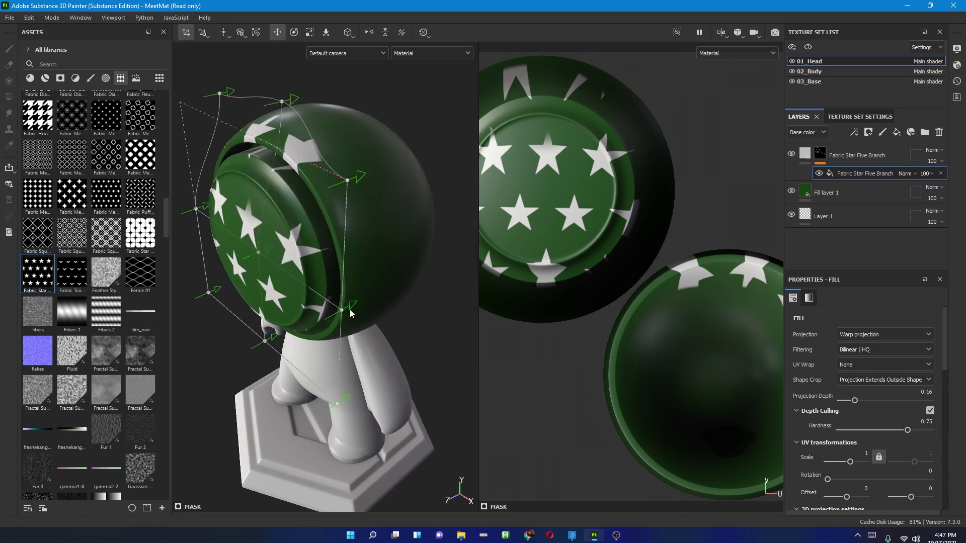
{"action": "left_click", "coordinate": [345, 313]}
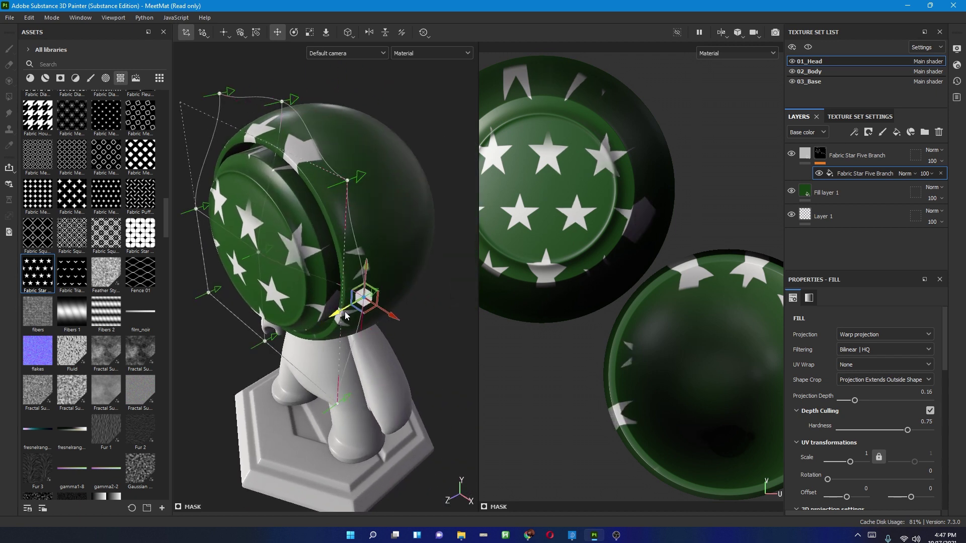
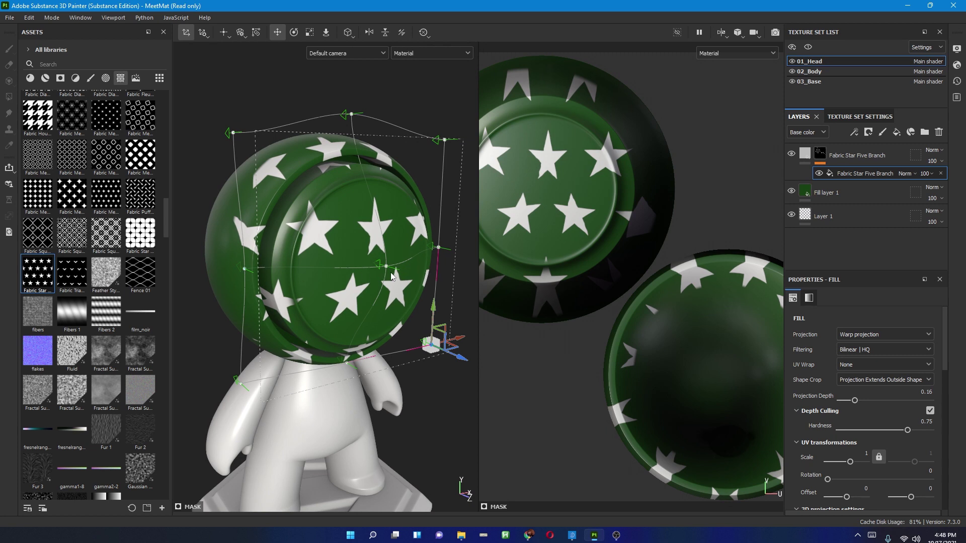
- Split the warp horizontally across the upper part of the face disc and toggle the warp manipulator's visibility off and on
{"action": "mouse_move", "coordinate": [391, 276]}
{"action": "left_mouse_down", "text": "alt"}
{"action": "mouse_move", "coordinate": [387, 231]}
{"action": "mouse_move", "coordinate": [399, 280]}
{"action": "left_mouse_up", "text": "alt"}
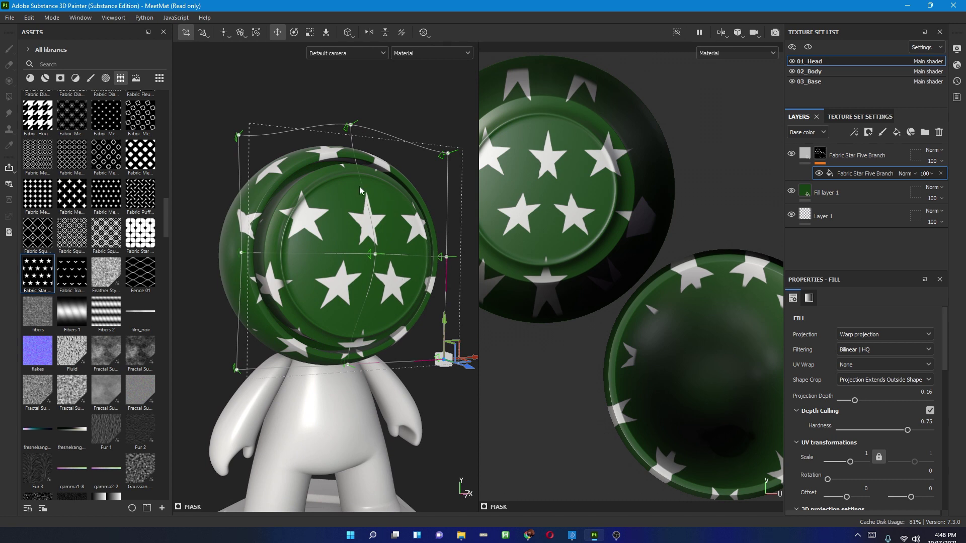
{"action": "left_click", "coordinate": [223, 35]}
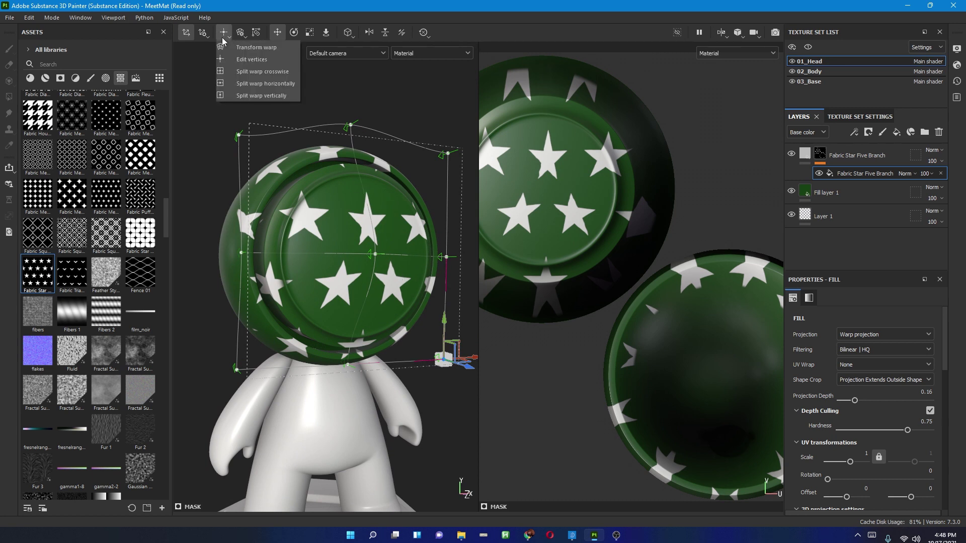
{"action": "left_click", "coordinate": [256, 84]}
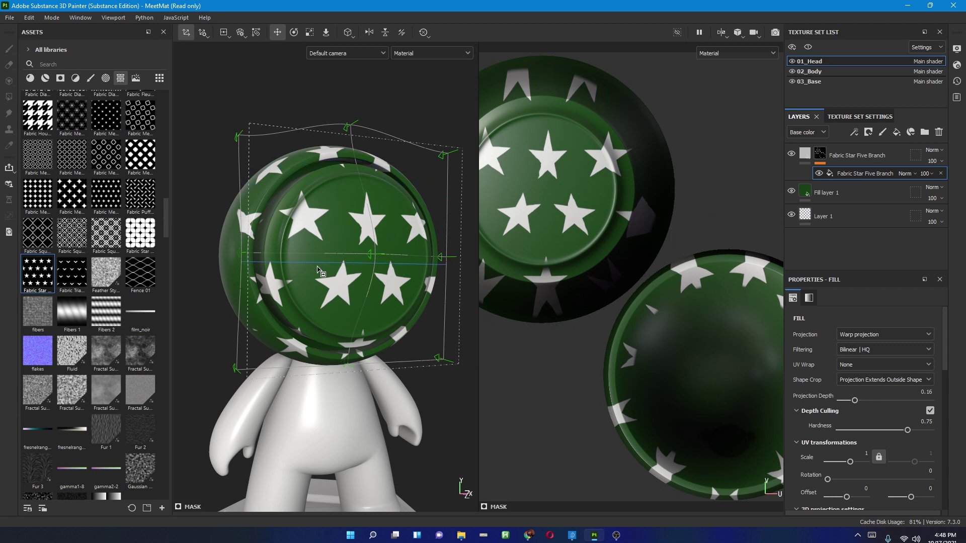
{"action": "left_click", "coordinate": [316, 193]}
{"action": "left_click", "coordinate": [185, 34]}
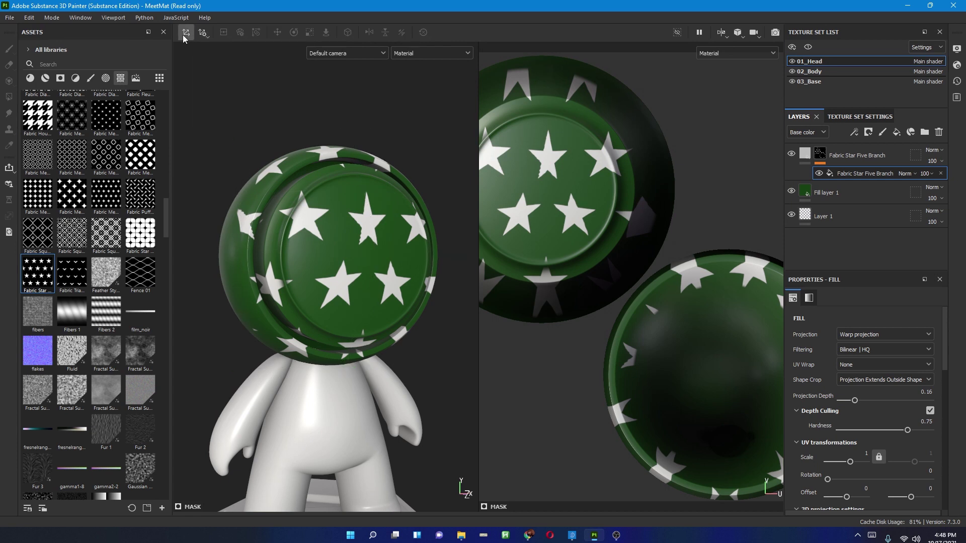
{"action": "left_click", "coordinate": [185, 33]}
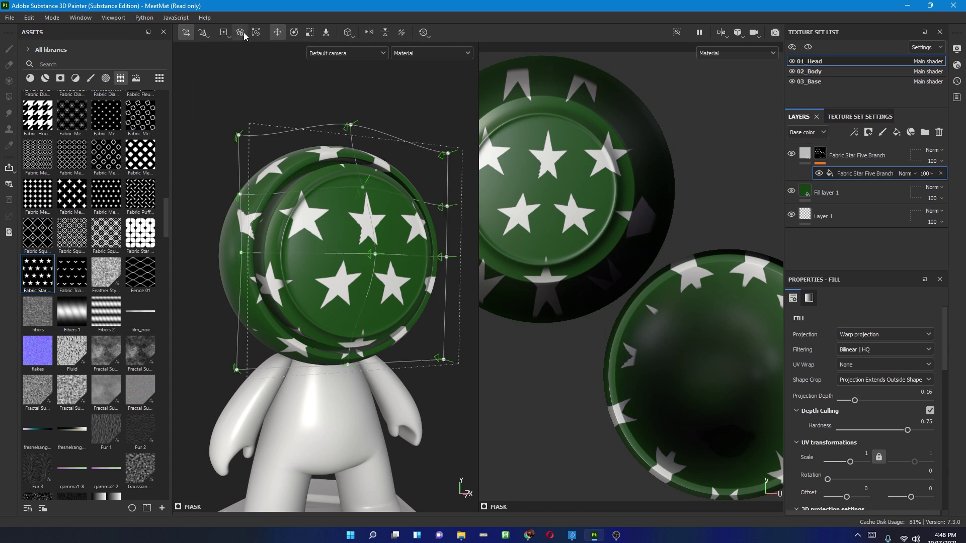
- Split the warp vertically between its side edge and center line on the face disc
{"action": "left_click", "coordinate": [227, 35]}
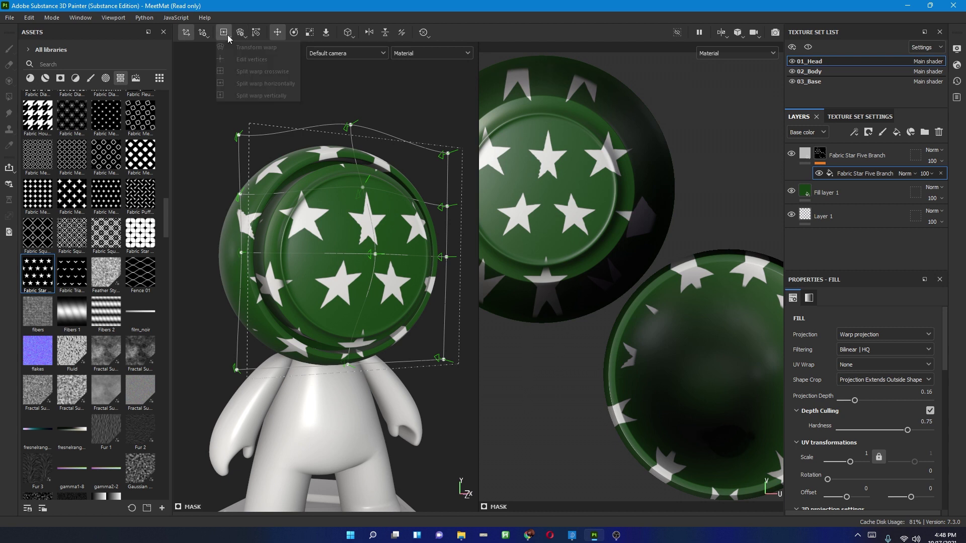
{"action": "left_click", "coordinate": [268, 96]}
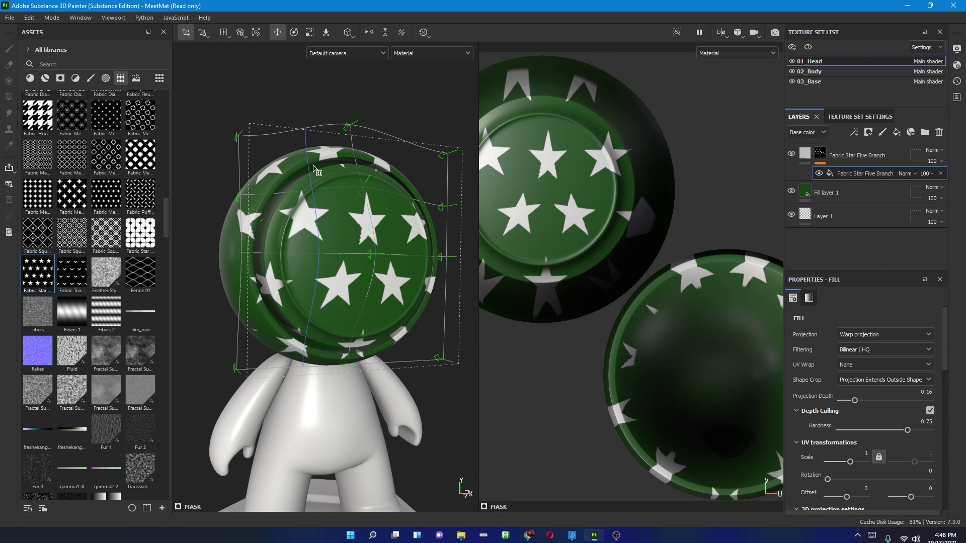
{"action": "left_click", "coordinate": [312, 216]}
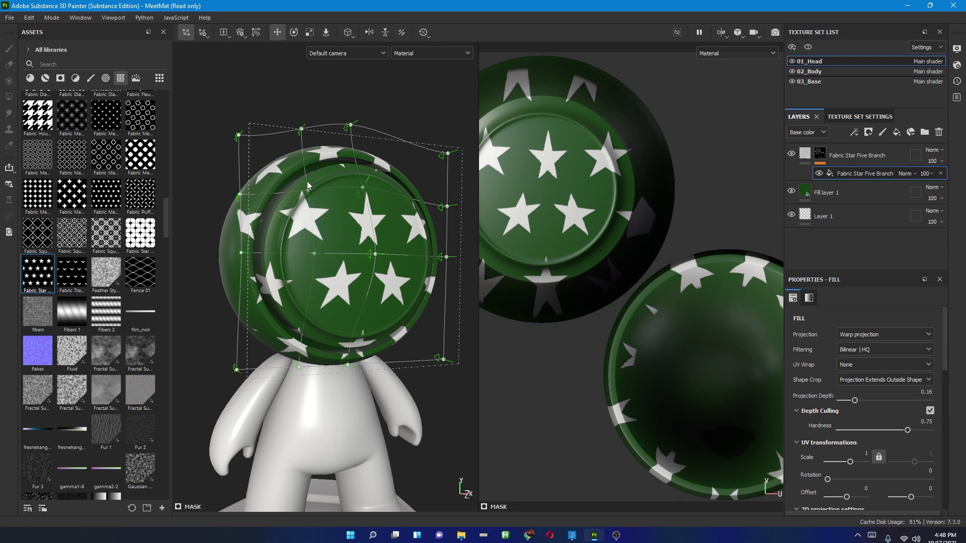
- Split the warp crosswise at the lower star on the other half of the face disc
{"action": "left_click_drag", "start_coordinate": [331, 209], "coordinate": [276, 128], "text": "alt"}
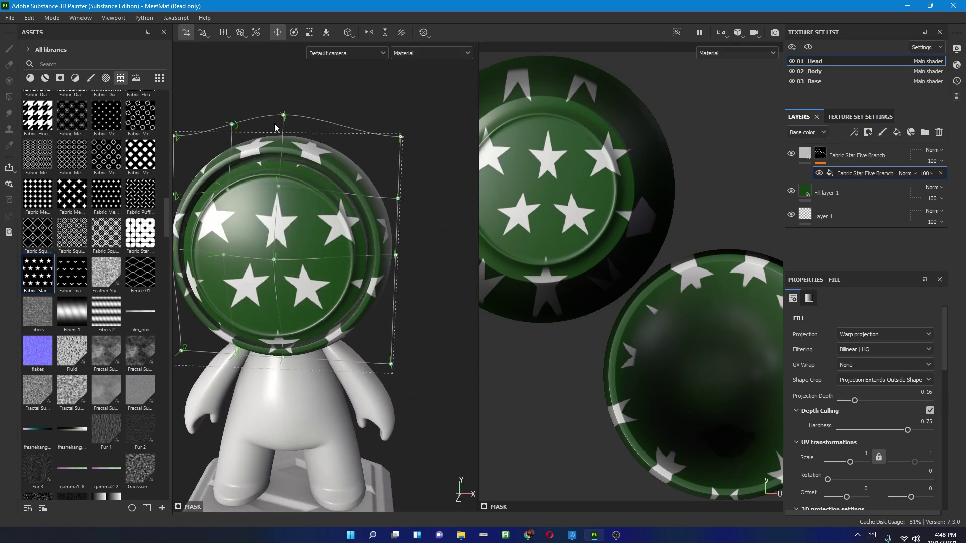
{"action": "left_click", "coordinate": [223, 37]}
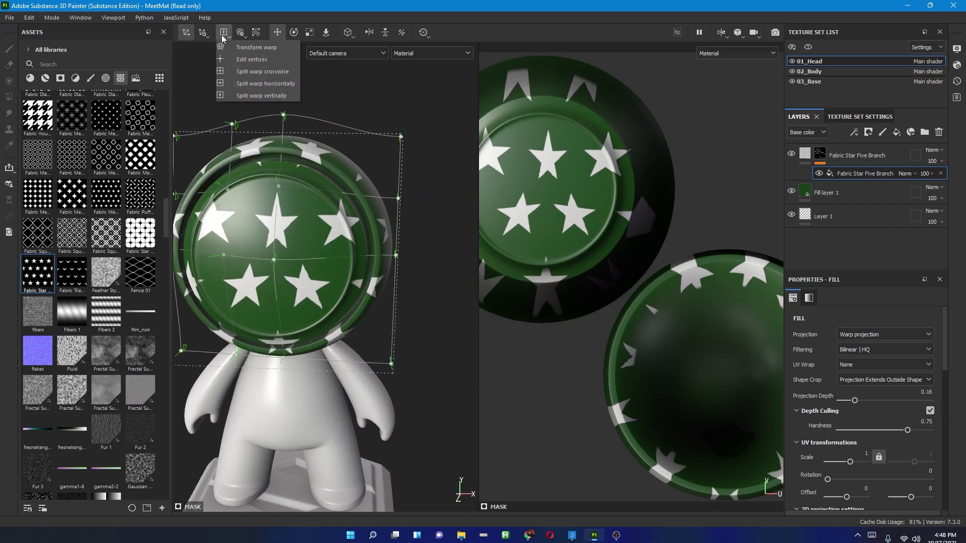
{"action": "left_click", "coordinate": [268, 72]}
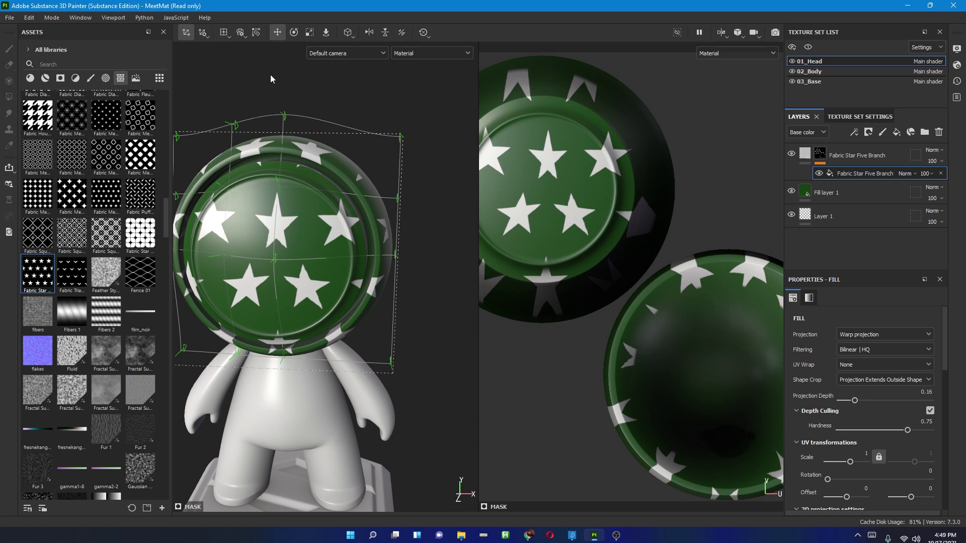
{"action": "left_click", "coordinate": [323, 292]}
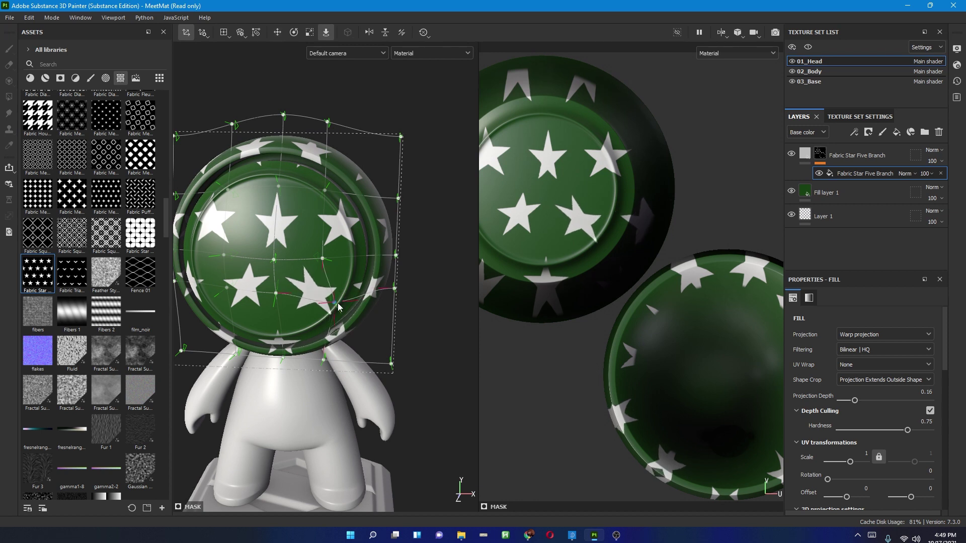
- Slide interior warp vertices along the face disc with surface snapping and inspect the warp grid from the side
{"action": "left_click", "coordinate": [320, 295]}
{"action": "left_click_drag", "start_coordinate": [320, 298], "coordinate": [314, 279], "text": "alt"}
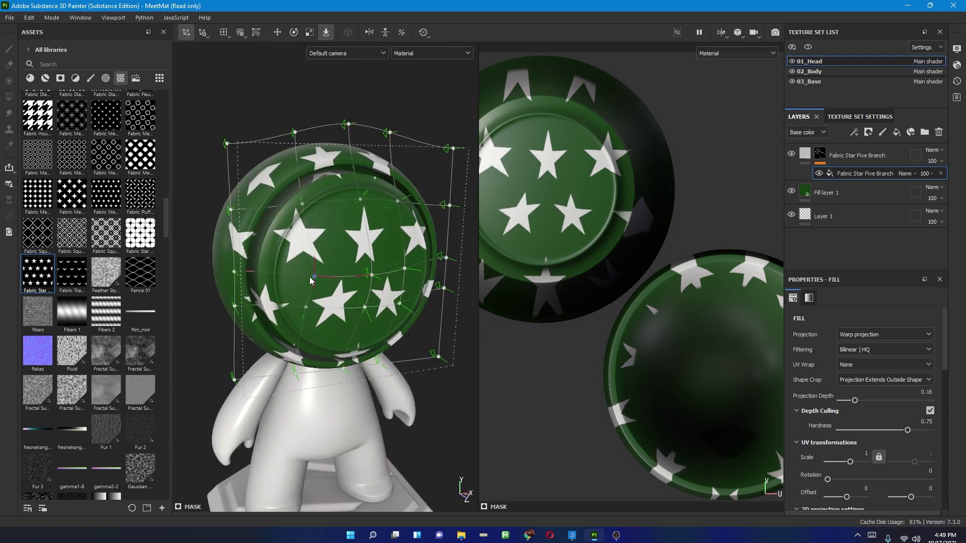
{"action": "left_click_drag", "start_coordinate": [308, 276], "coordinate": [291, 220], "text": "alt"}
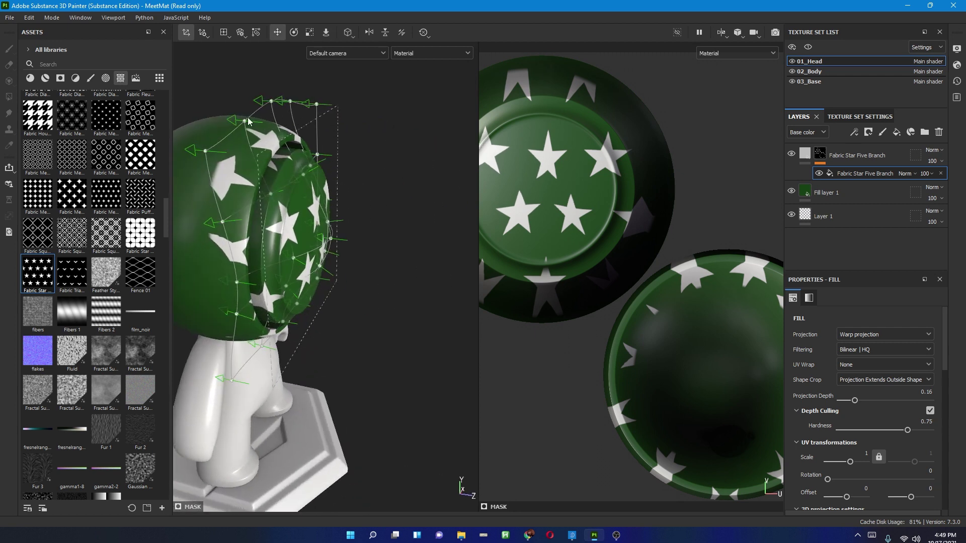
{"action": "left_click_drag", "start_coordinate": [191, 120], "coordinate": [233, 292], "text": "alt"}
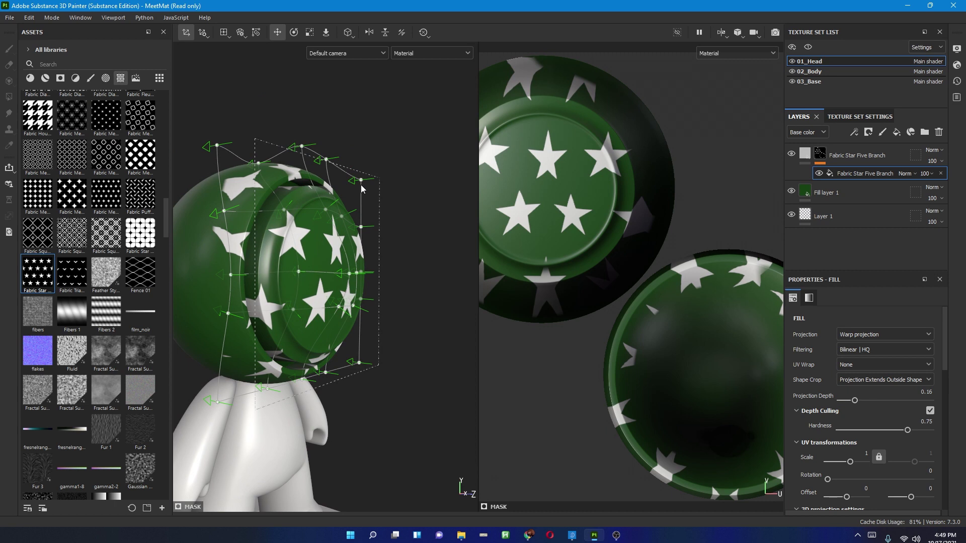
- Undo the vertex edits and warp splits, and redo the projection transform that places the stars on the face disc
{"action": "key", "text": "ctrl"}
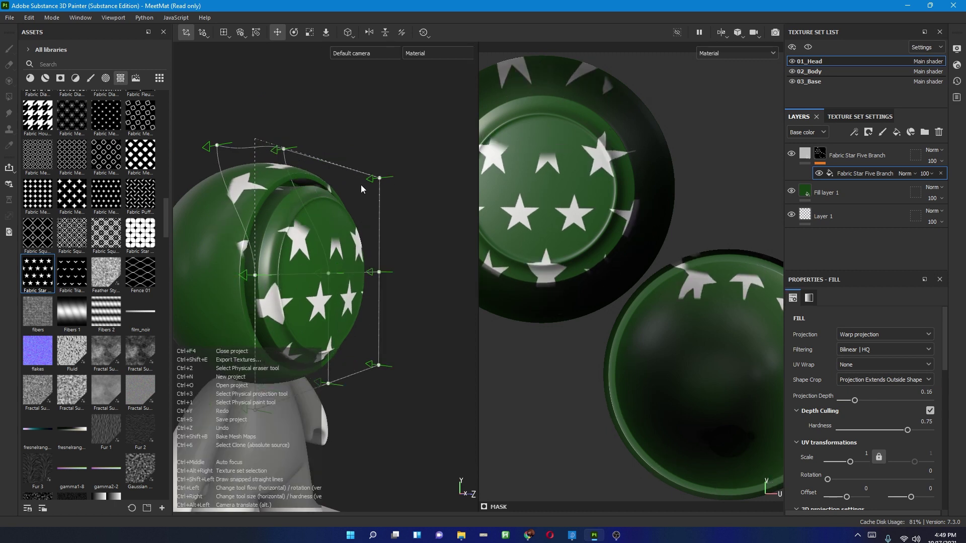
{"action": "key", "text": "ctrl+z"}
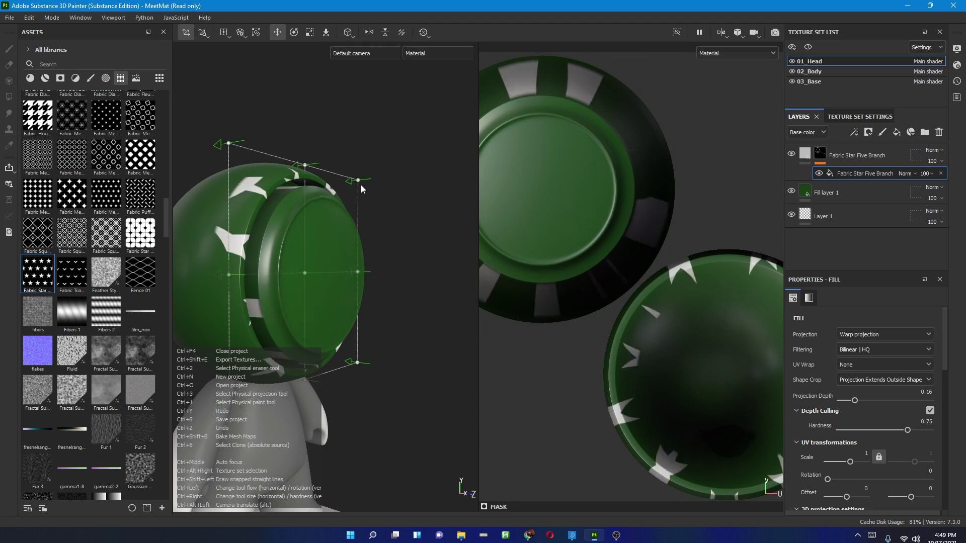
{"action": "left_click", "coordinate": [29, 18]}
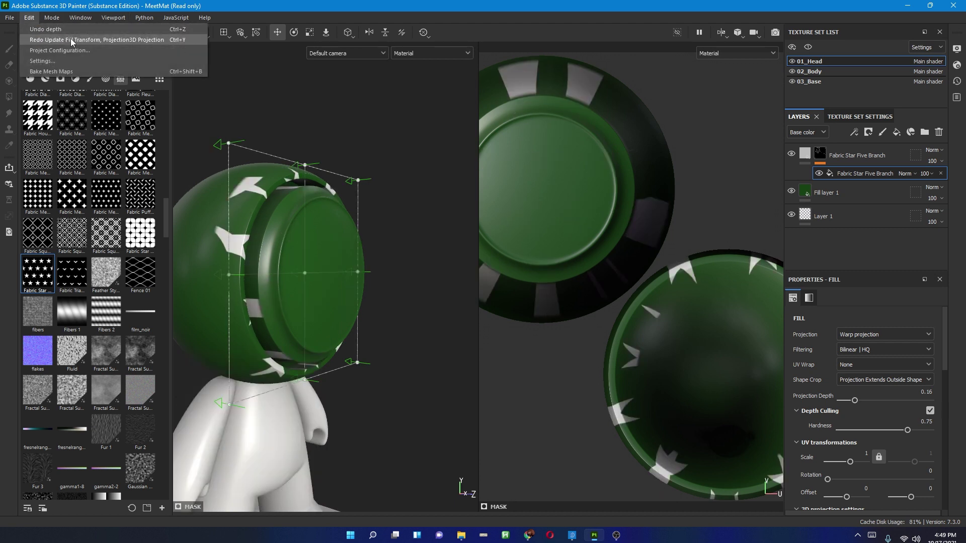
{"action": "left_click", "coordinate": [71, 39]}
{"action": "left_click_drag", "start_coordinate": [366, 213], "coordinate": [337, 221], "text": "alt"}
{"action": "scroll", "coordinate": [340, 217], "scroll_direction": "up", "scroll_amount": 2}
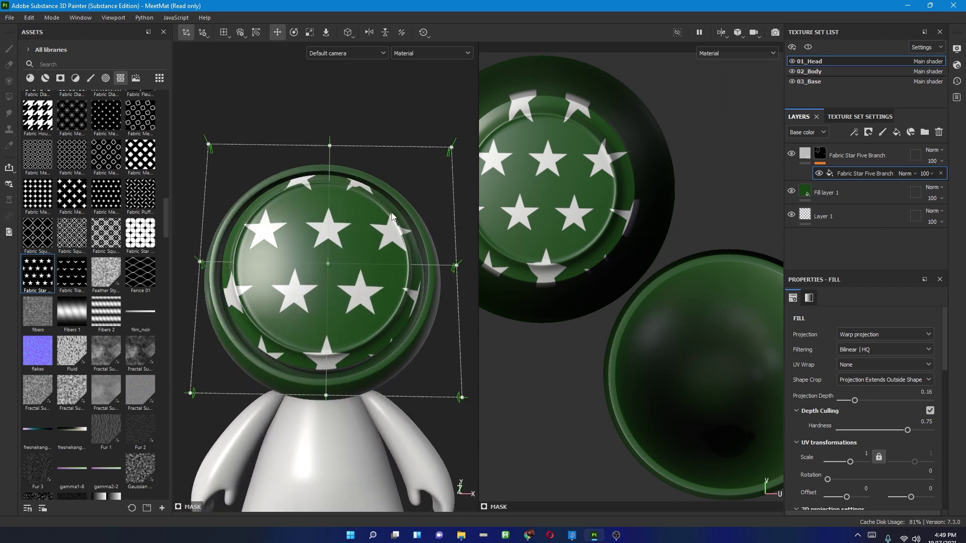
- Increase the warp grid to 4 rows and 4 columns with the two counts linked
{"action": "left_click", "coordinate": [226, 35]}
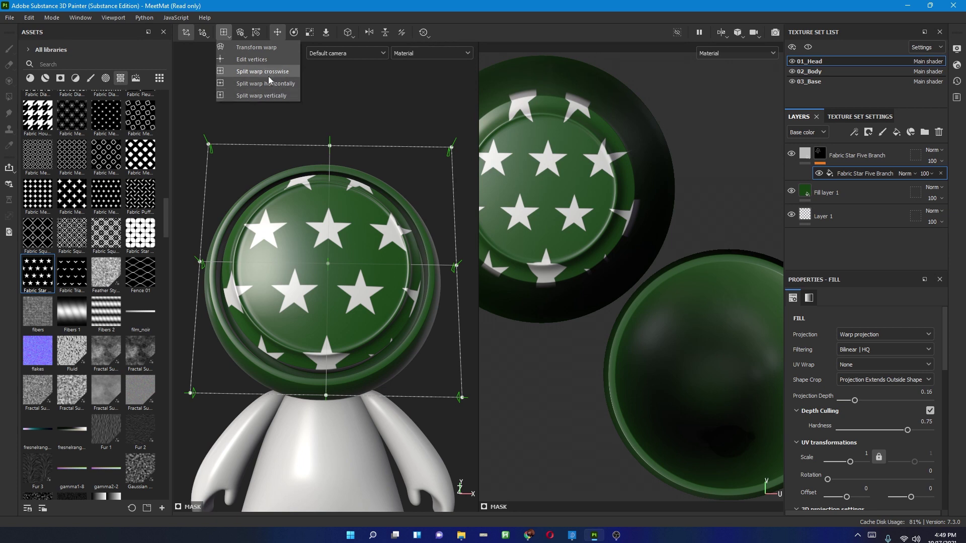
{"action": "left_click", "coordinate": [242, 33]}
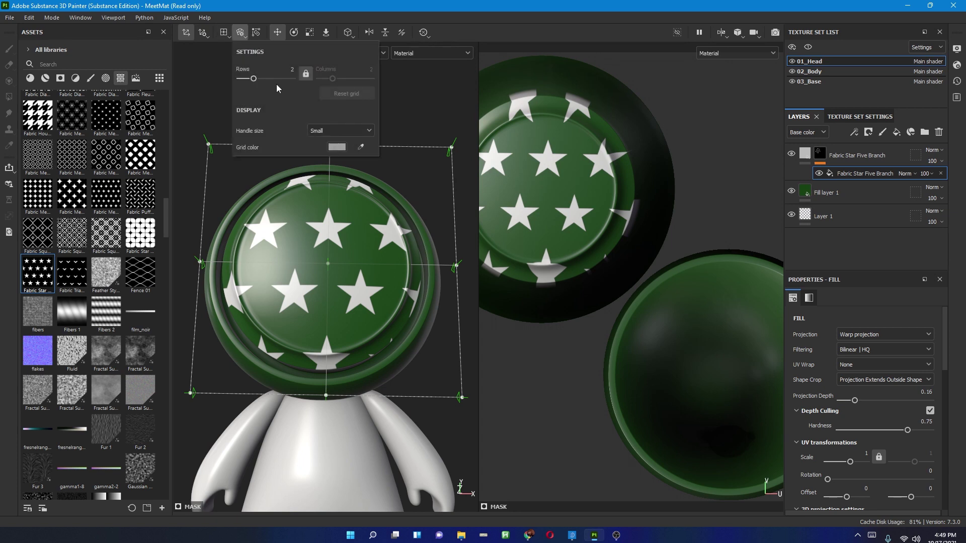
{"action": "left_click_drag", "start_coordinate": [253, 80], "coordinate": [274, 86]}
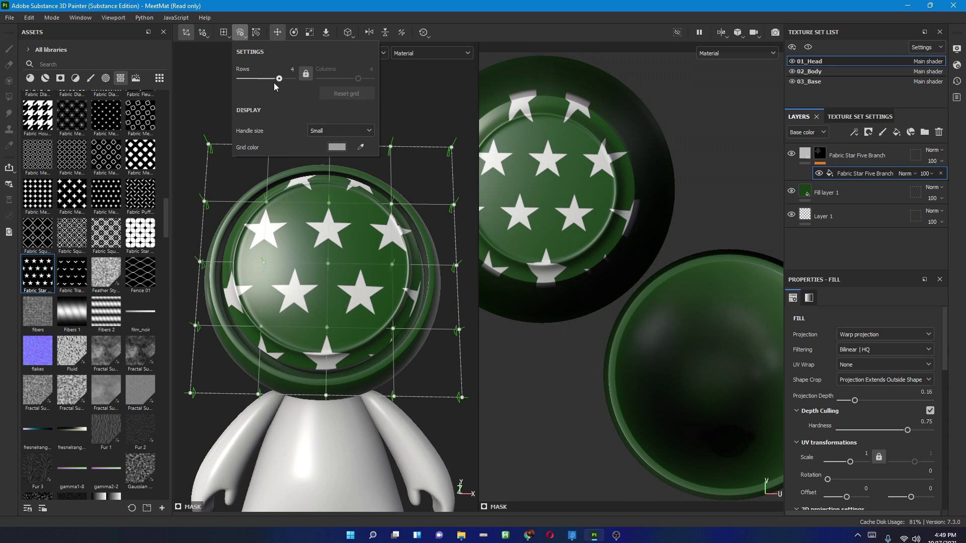
- Unlink the warp grid's rows and columns, try 2 rows and fewer columns, and set both counts back to 4
{"action": "left_click", "coordinate": [306, 75]}
{"action": "left_click_drag", "start_coordinate": [279, 80], "coordinate": [253, 81]}
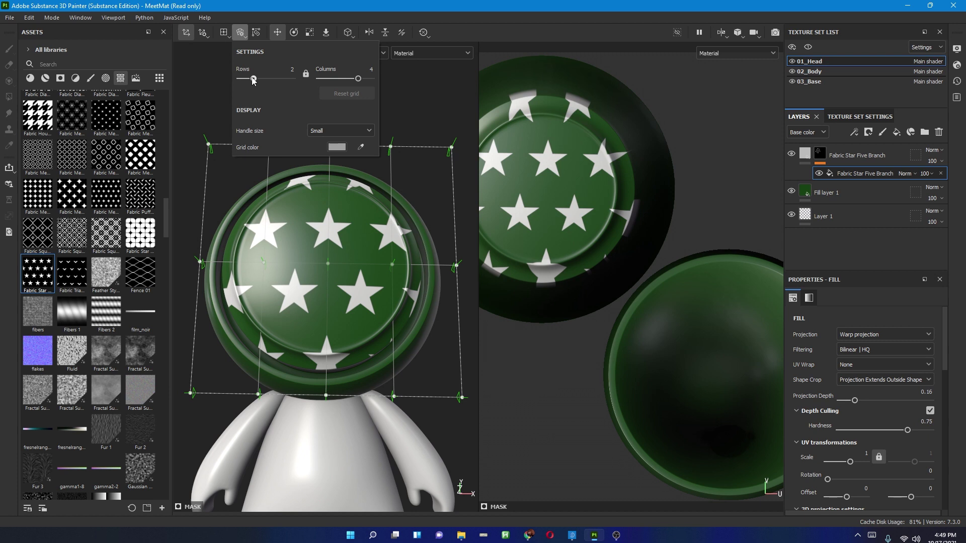
{"action": "left_click_drag", "start_coordinate": [358, 79], "coordinate": [335, 81]}
{"action": "left_click_drag", "start_coordinate": [252, 79], "coordinate": [357, 79]}
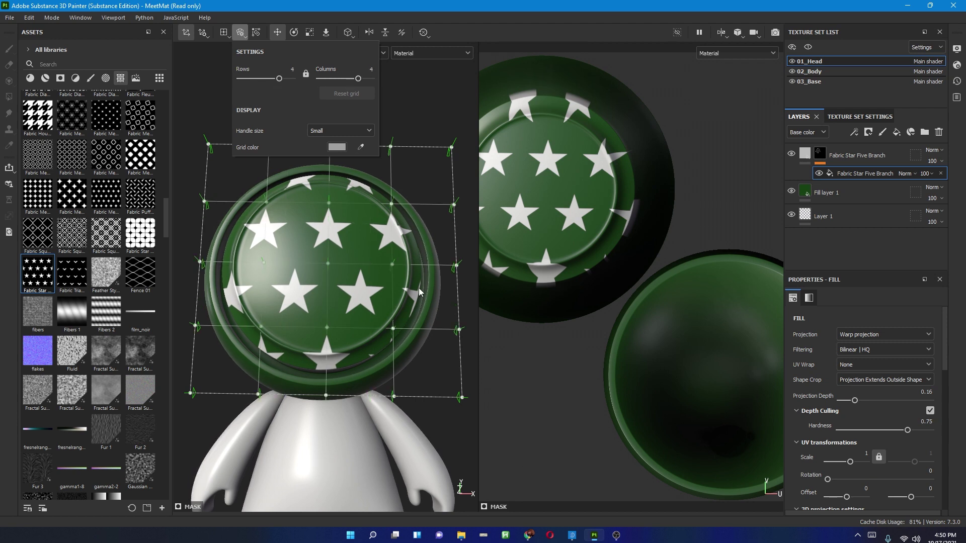
- Try white as the warp grid color and change it to bright yellow, FFFC00
{"action": "left_click", "coordinate": [335, 147]}
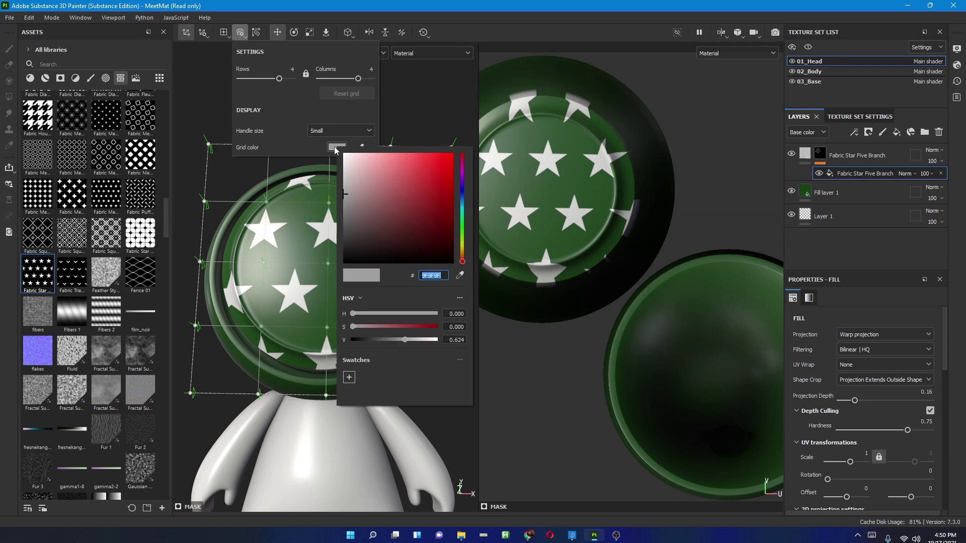
{"action": "left_click", "coordinate": [360, 169]}
{"action": "left_click_drag", "start_coordinate": [360, 169], "coordinate": [325, 126]}
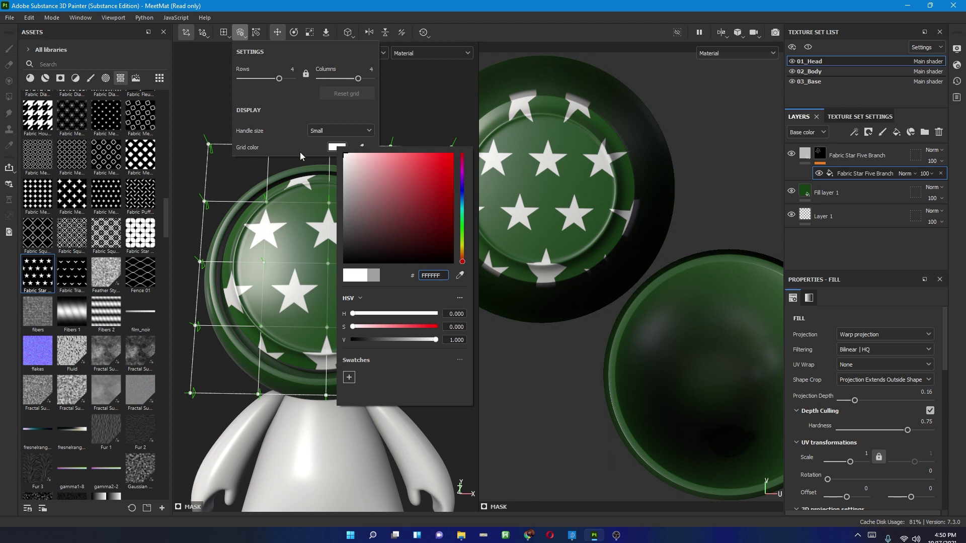
{"action": "left_click_drag", "start_coordinate": [462, 253], "coordinate": [462, 245]}
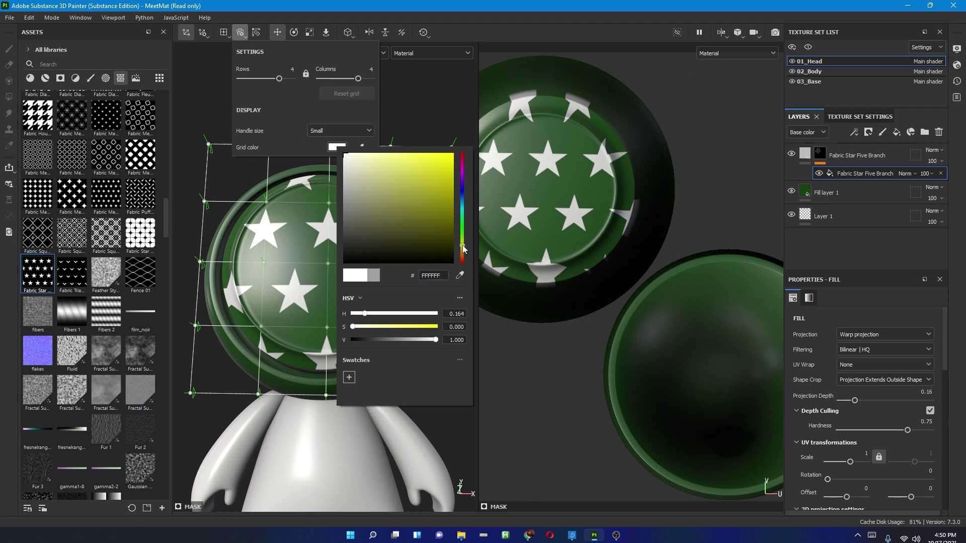
{"action": "left_click_drag", "start_coordinate": [429, 174], "coordinate": [476, 140]}
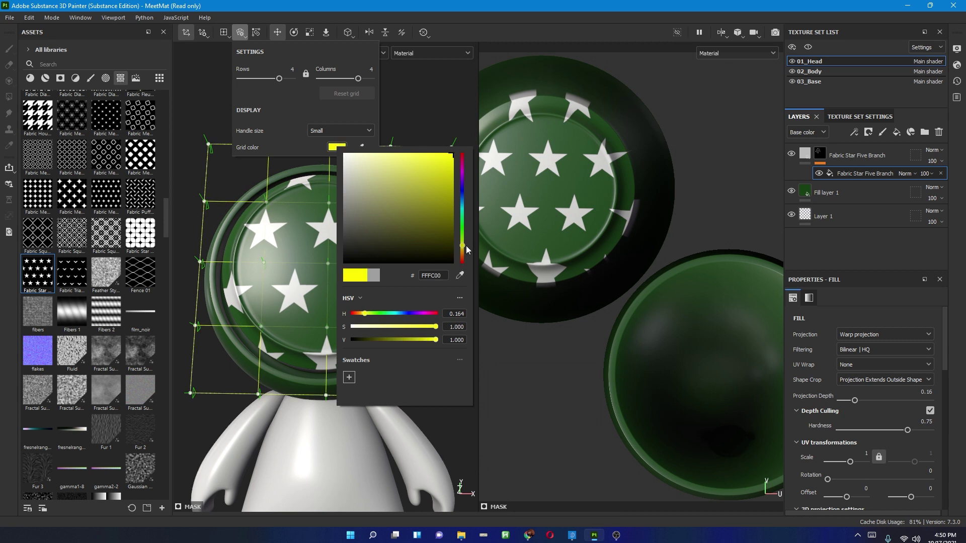
- Try the Medium warp handle size and set the handle size to Large
{"action": "left_click", "coordinate": [289, 133]}
{"action": "left_click", "coordinate": [337, 131]}
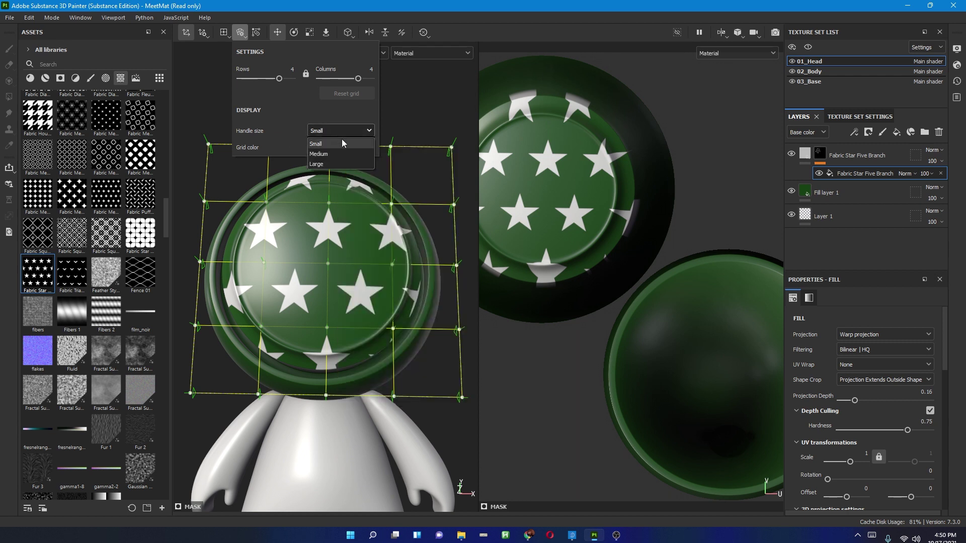
{"action": "left_click", "coordinate": [342, 152]}
{"action": "left_click", "coordinate": [344, 130]}
{"action": "left_click", "coordinate": [348, 164]}
{"action": "left_click_drag", "start_coordinate": [347, 166], "coordinate": [337, 215], "text": "alt"}
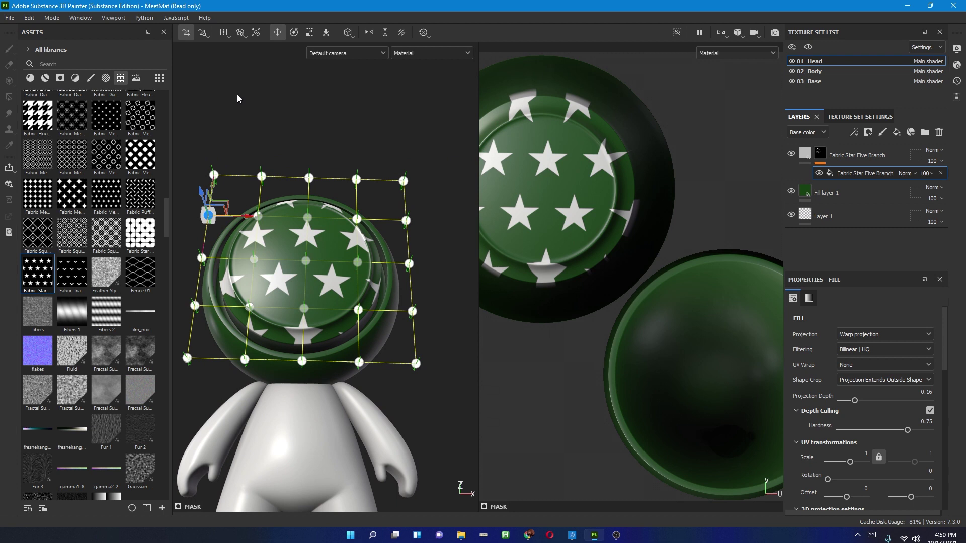
- Switch the warp editing mode to Transform warp for the star projection on the head
{"action": "left_click", "coordinate": [225, 35]}
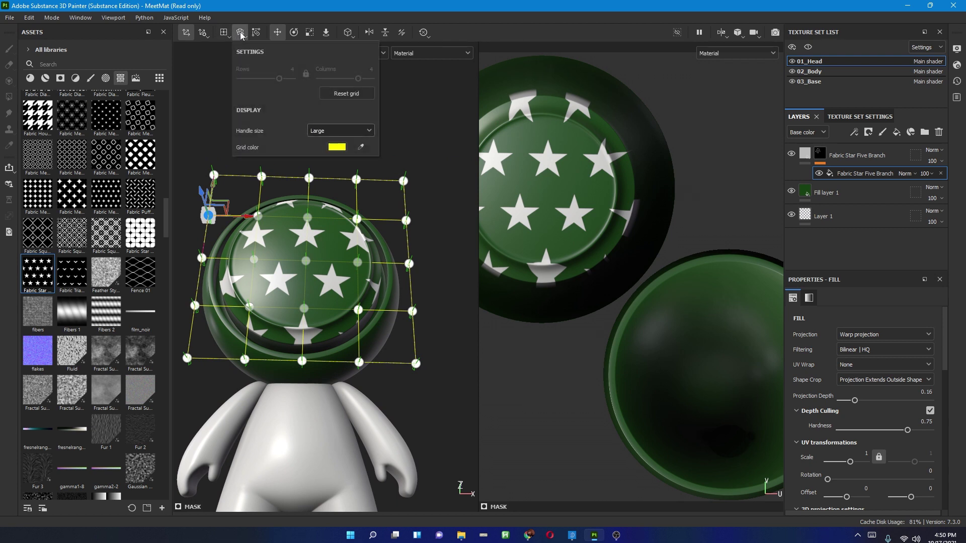
{"action": "left_click", "coordinate": [225, 34]}
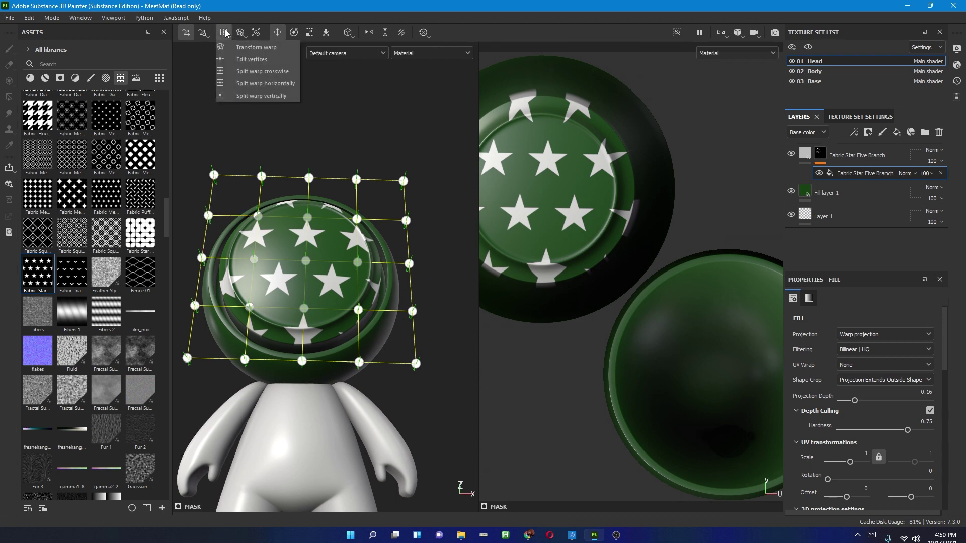
{"action": "left_click", "coordinate": [247, 47]}
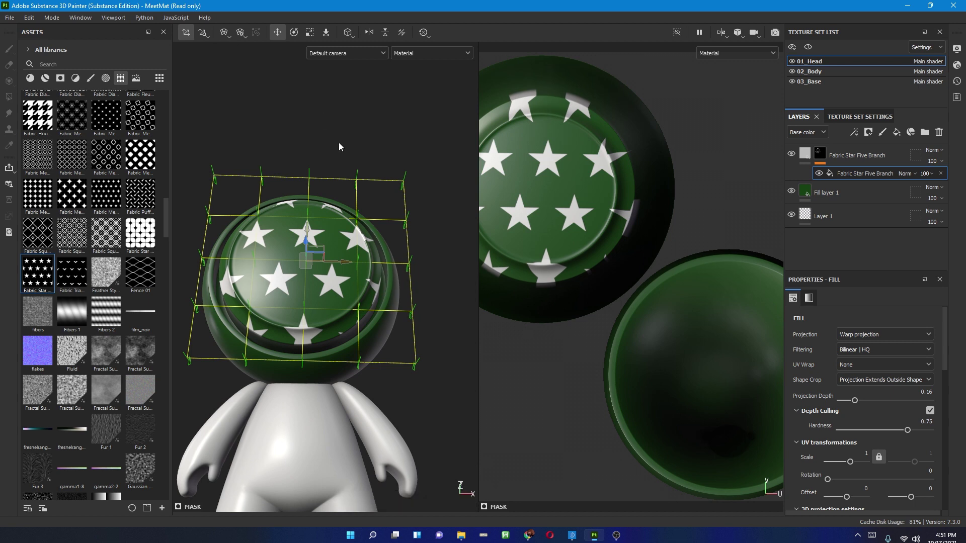
{"action": "left_click_drag", "start_coordinate": [291, 160], "coordinate": [298, 186], "text": "alt"}
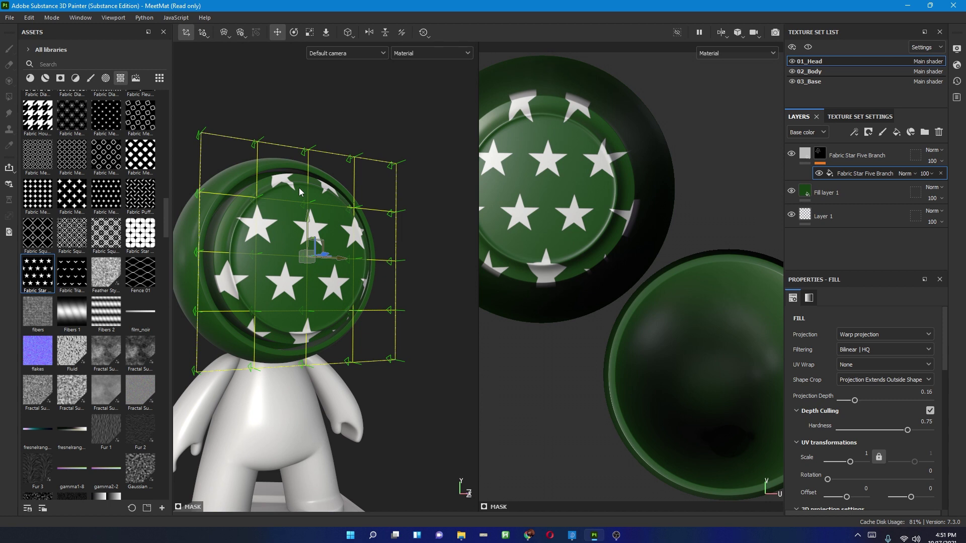
{"action": "left_click_drag", "start_coordinate": [332, 216], "coordinate": [373, 188], "text": "alt"}
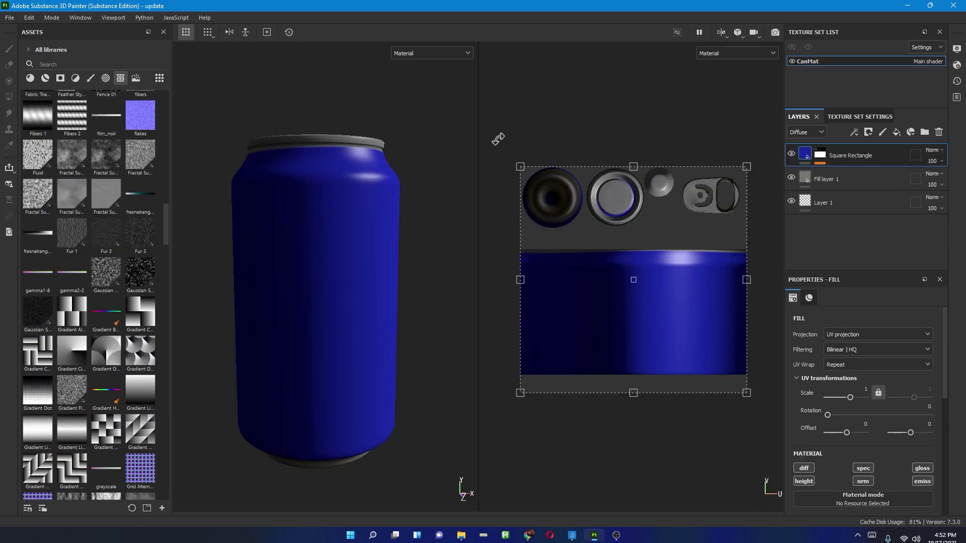
- Search the asset library textures for "pep" and clear the search
{"action": "mouse_move", "coordinate": [450, 233]}
{"action": "left_mouse_down", "text": "alt"}
{"action": "mouse_move", "coordinate": [415, 317]}
{"action": "mouse_move", "coordinate": [269, 227]}
{"action": "mouse_move", "coordinate": [456, 196]}
{"action": "mouse_move", "coordinate": [456, 209]}
{"action": "mouse_move", "coordinate": [434, 211]}
{"action": "left_mouse_up", "text": "alt"}
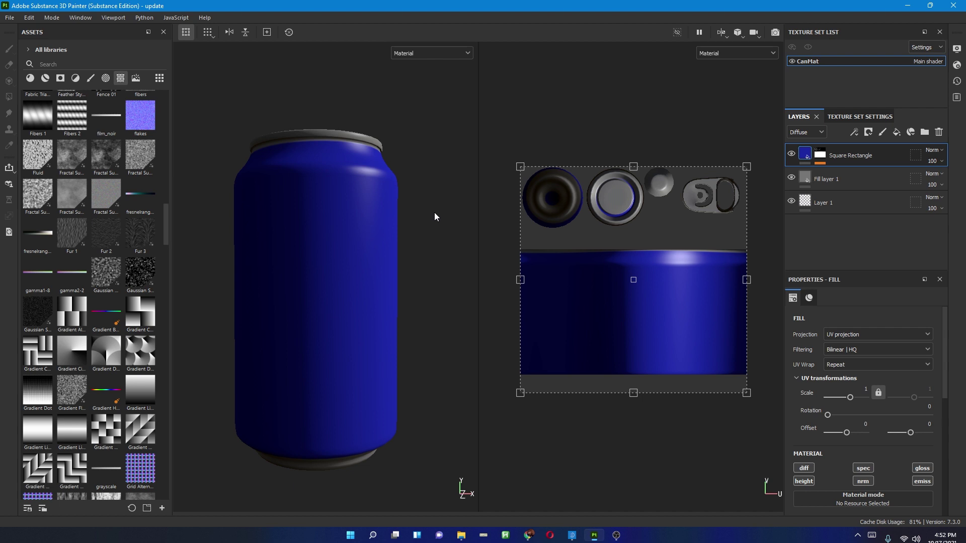
{"action": "left_click_drag", "start_coordinate": [165, 219], "coordinate": [173, 103]}
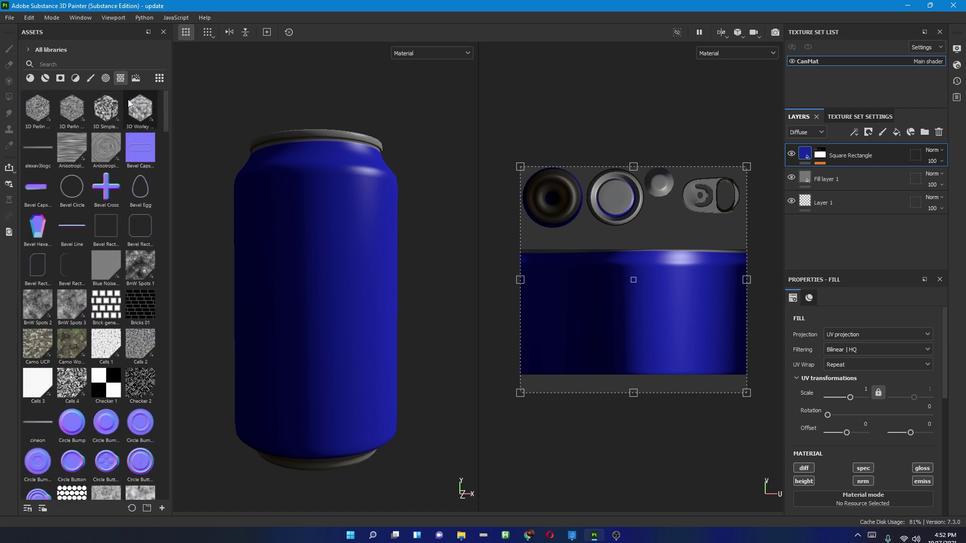
{"action": "left_click", "coordinate": [68, 63]}
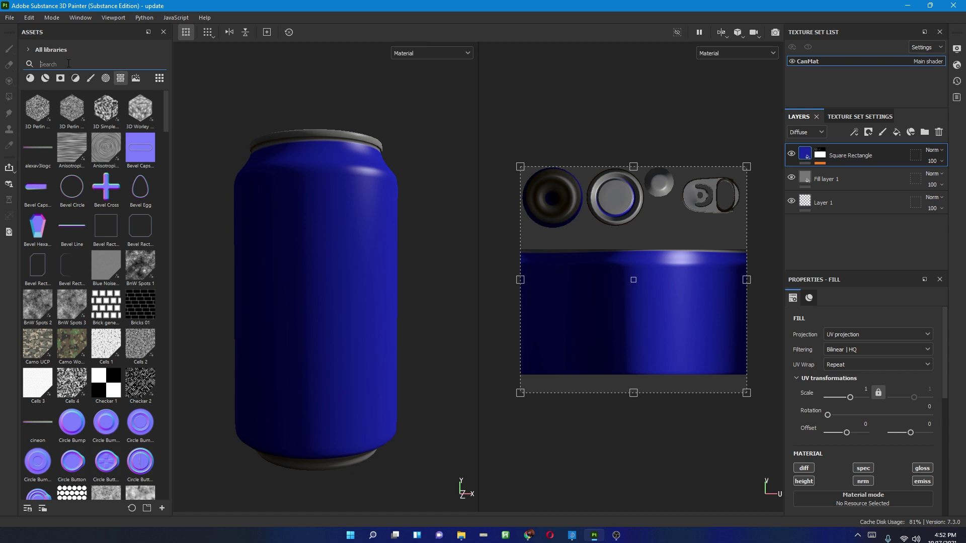
{"action": "type", "text": "pepl"}
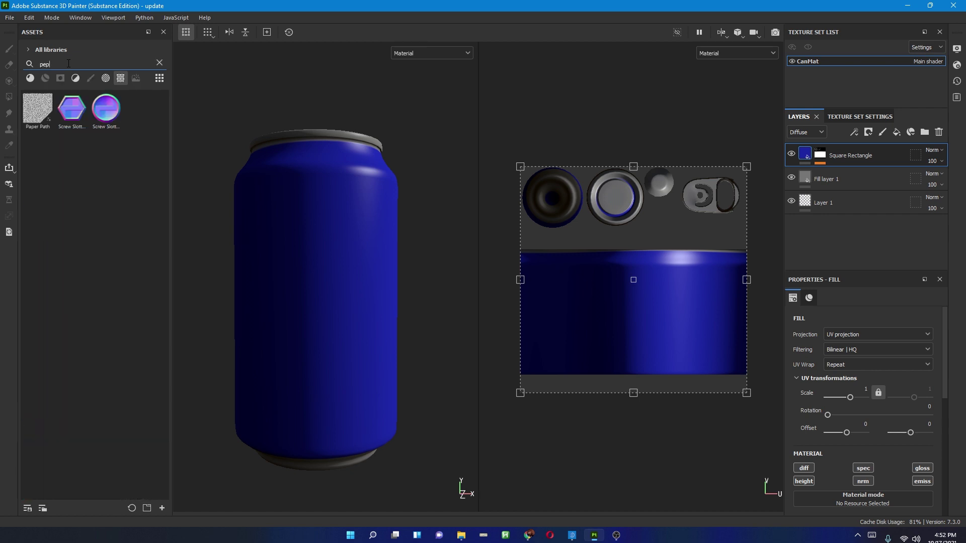
{"action": "key", "text": "BackSpace"}
{"action": "key", "text": "BackSpace"}
{"action": "key", "text": "BackSpace"}
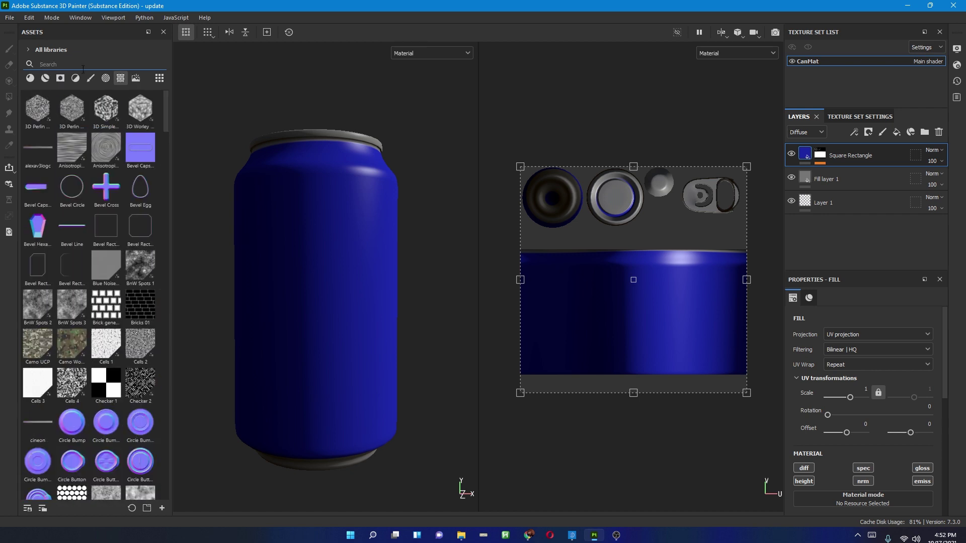
- Start a resource import and add the Pepsi logo file pngegg.png
{"action": "left_click", "coordinate": [9, 17]}
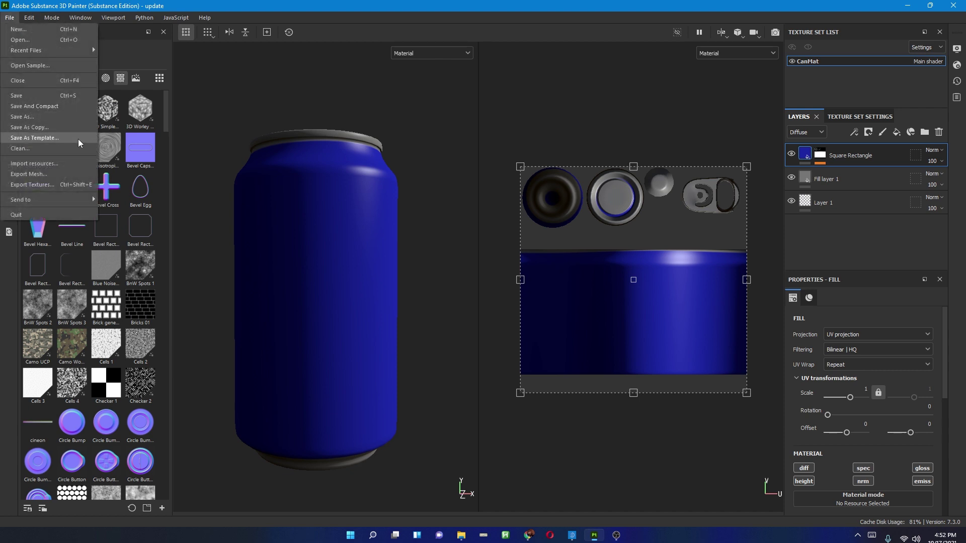
{"action": "left_click", "coordinate": [74, 165]}
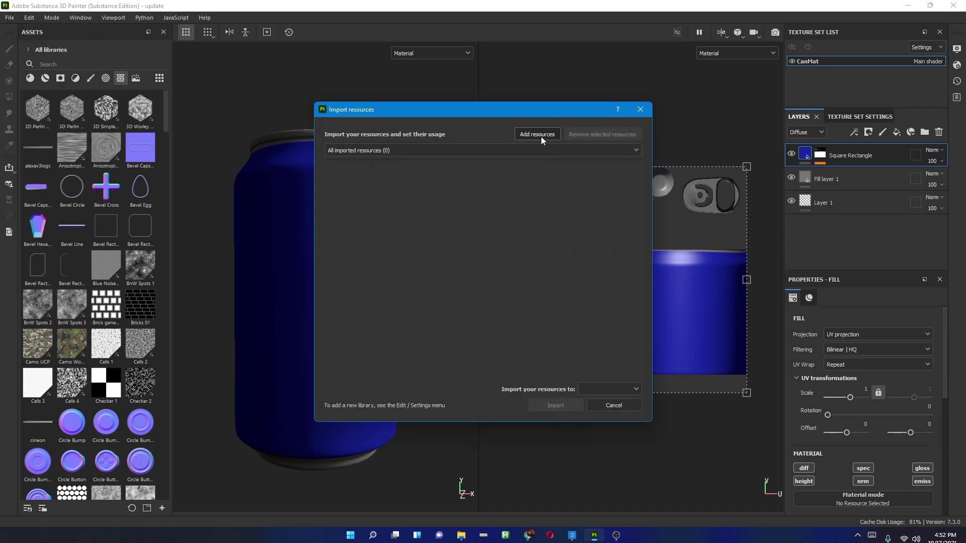
{"action": "left_click", "coordinate": [541, 136]}
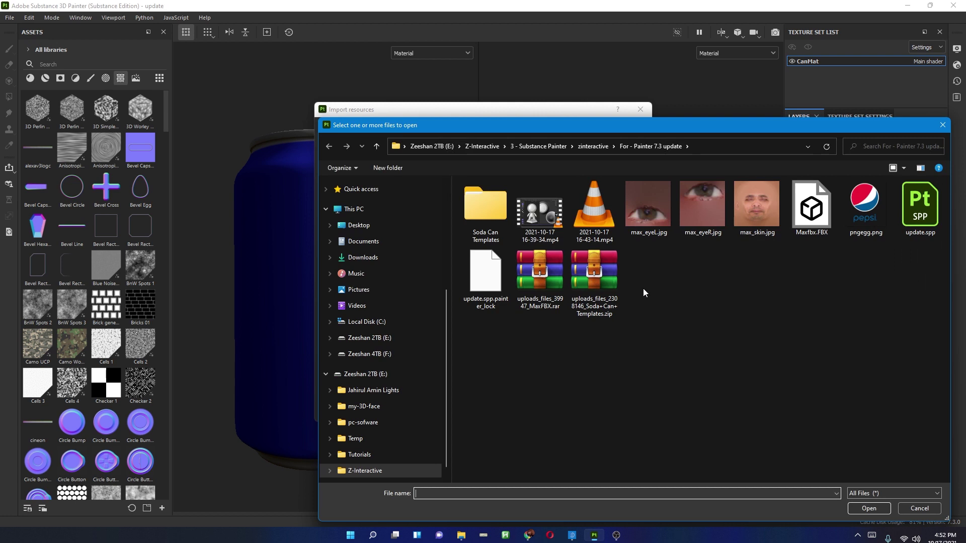
{"action": "left_click", "coordinate": [865, 205]}
{"action": "left_click", "coordinate": [869, 508]}
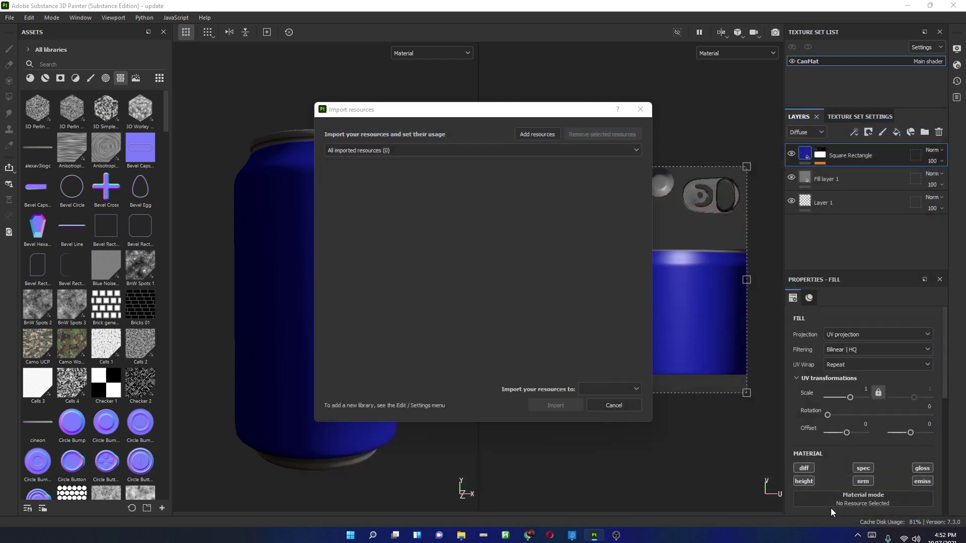
- Import pngegg.png into project 'update' with its usage defined as texture
{"action": "left_click", "coordinate": [601, 391]}
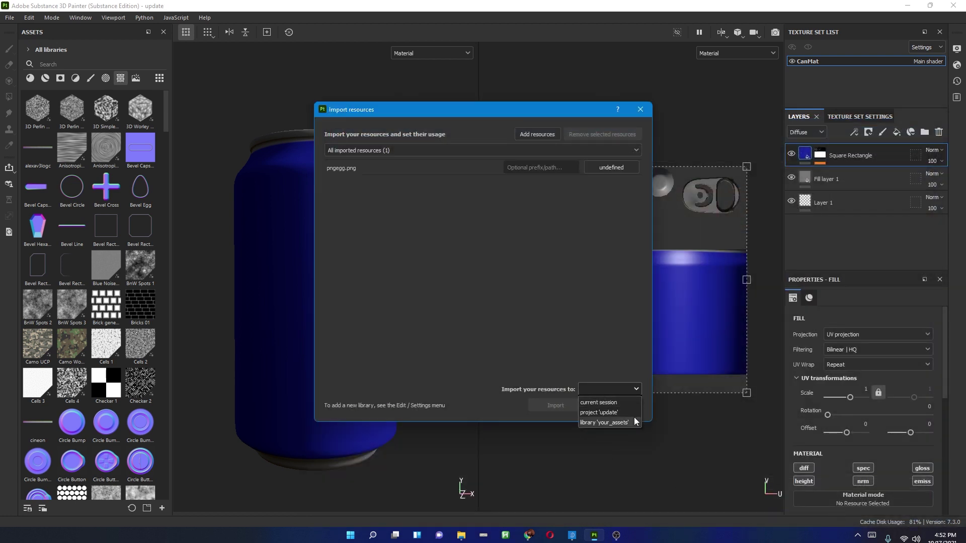
{"action": "left_click", "coordinate": [628, 412]}
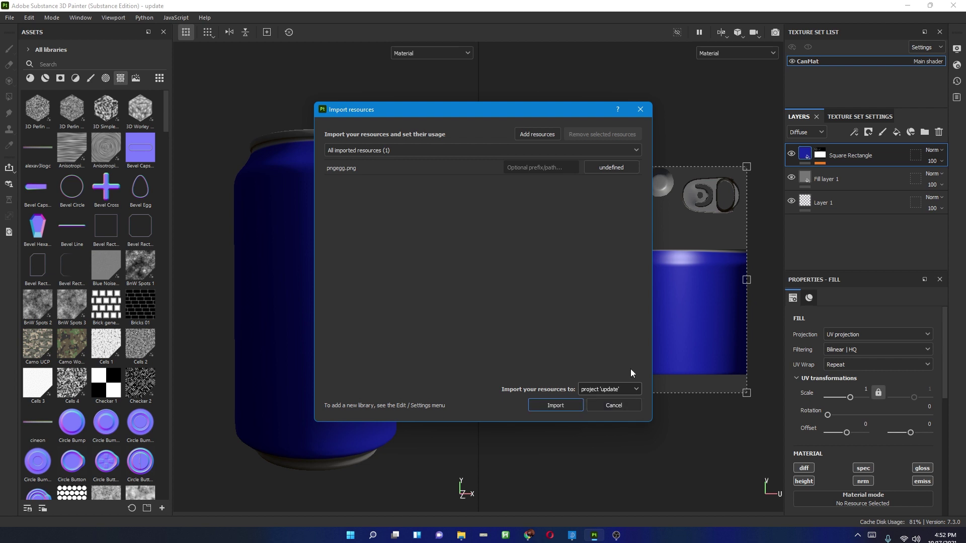
{"action": "left_click", "coordinate": [608, 169]}
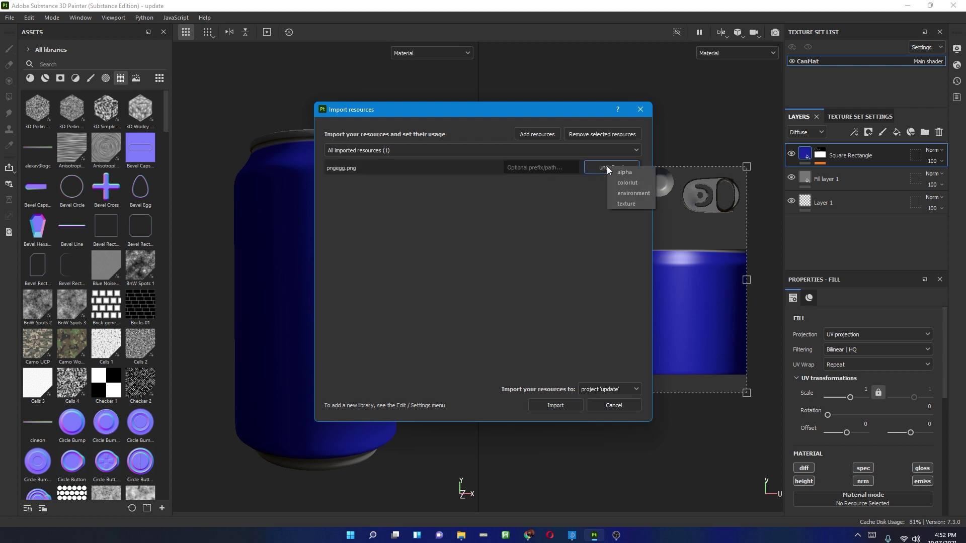
{"action": "left_click", "coordinate": [627, 204]}
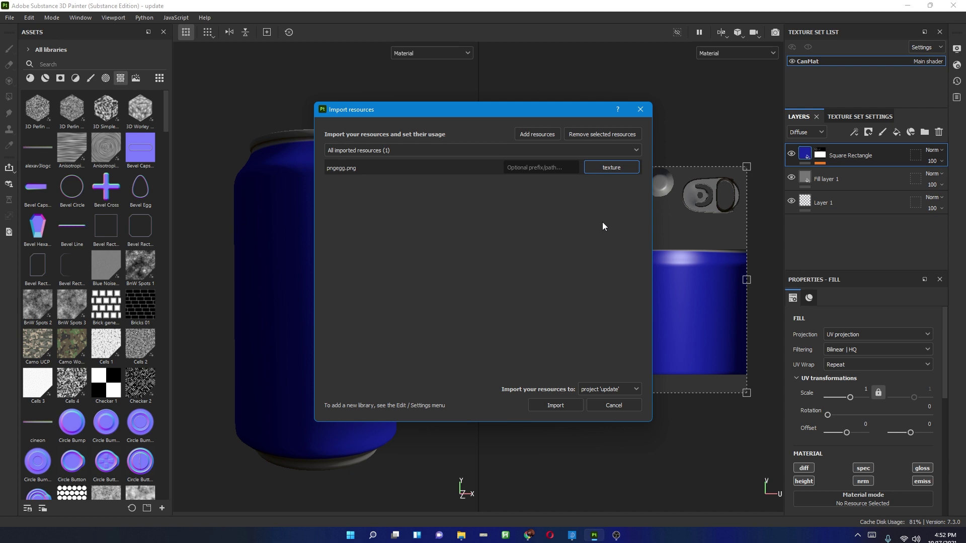
{"action": "left_click", "coordinate": [555, 405]}
- Place the pngegg logo texture on the can body as a decal in the Diffuse channel
{"action": "mouse_move", "coordinate": [149, 488]}
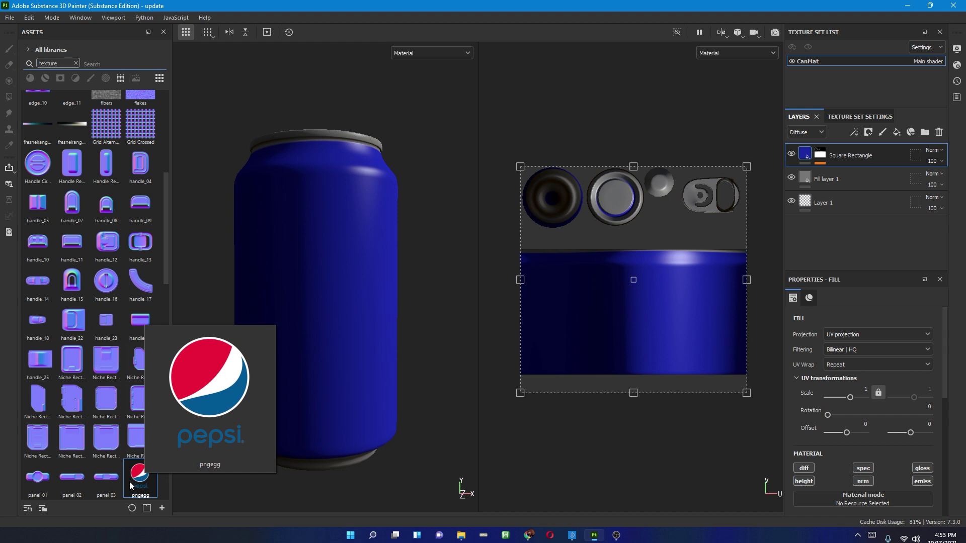
{"action": "left_click_drag", "start_coordinate": [130, 480], "coordinate": [317, 321]}
{"action": "left_click_drag", "start_coordinate": [330, 266], "coordinate": [330, 266]}
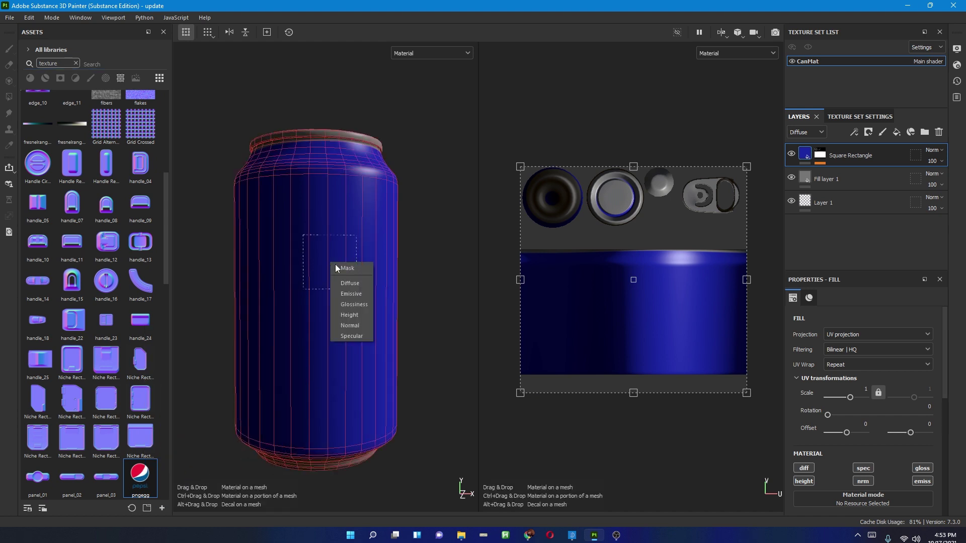
{"action": "left_click", "coordinate": [363, 285]}
{"action": "left_click_drag", "start_coordinate": [322, 320], "coordinate": [360, 355], "text": "alt"}
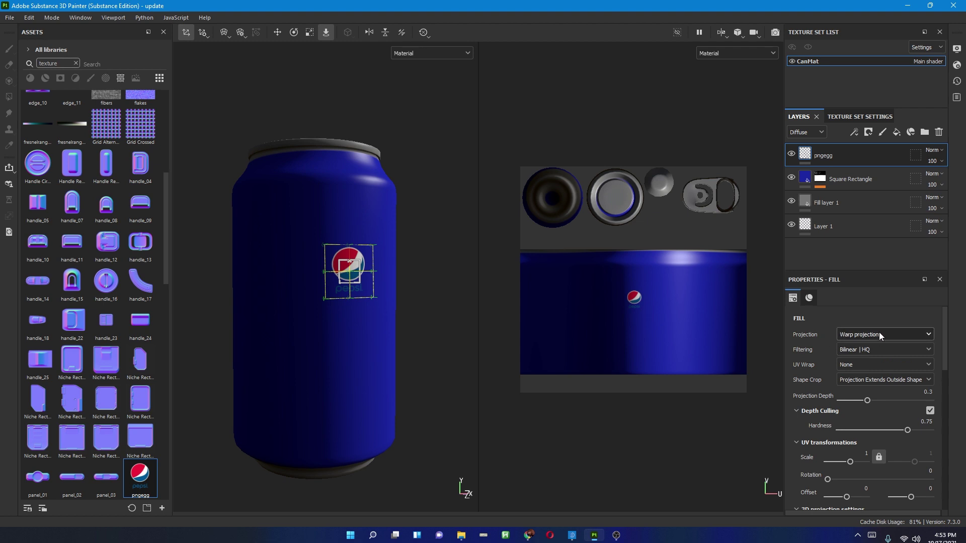
- Set the pngegg layer's UV Wrap to Repeat horizontally and its projection to Cylindrical projection
{"action": "left_click", "coordinate": [858, 364]}
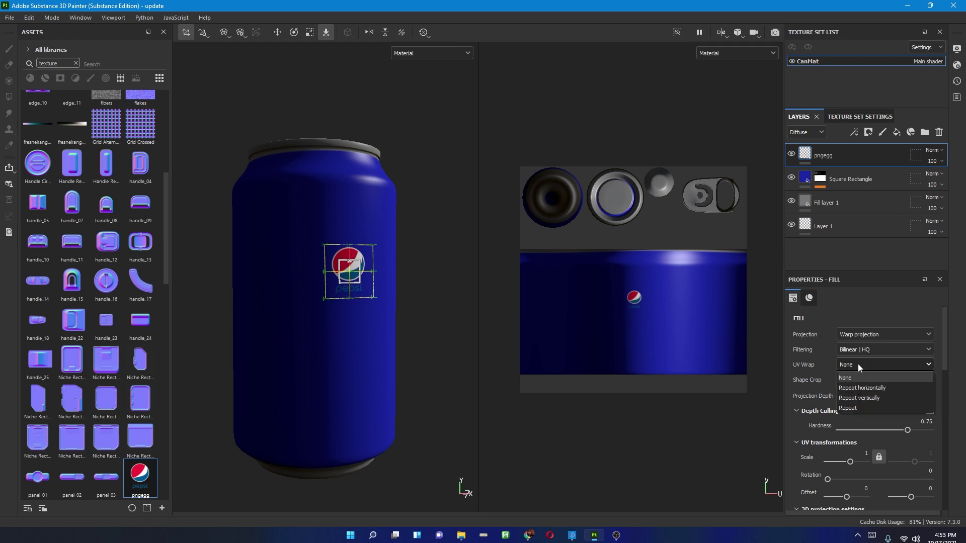
{"action": "left_click", "coordinate": [884, 389]}
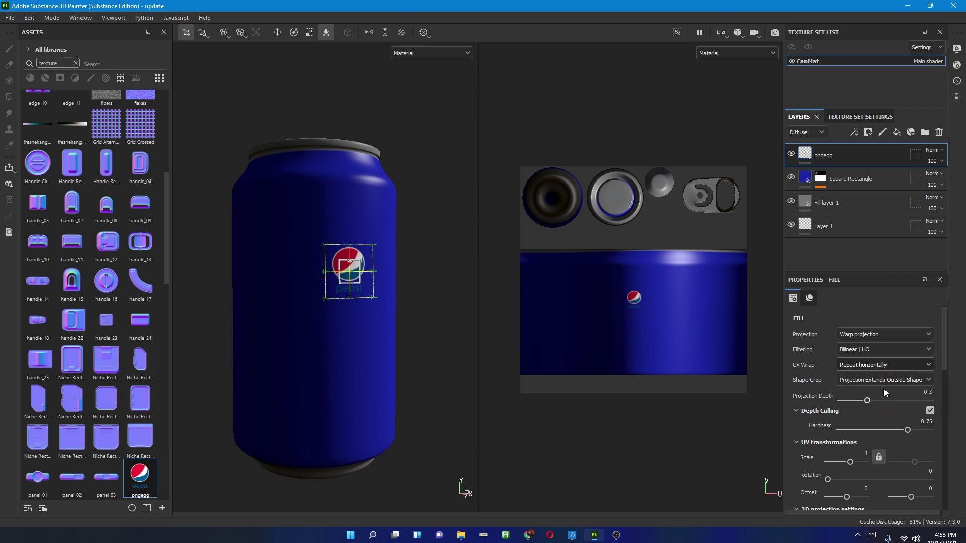
{"action": "left_click_drag", "start_coordinate": [946, 352], "coordinate": [942, 373]}
{"action": "scroll", "coordinate": [941, 368], "scroll_direction": "up", "scroll_amount": 2}
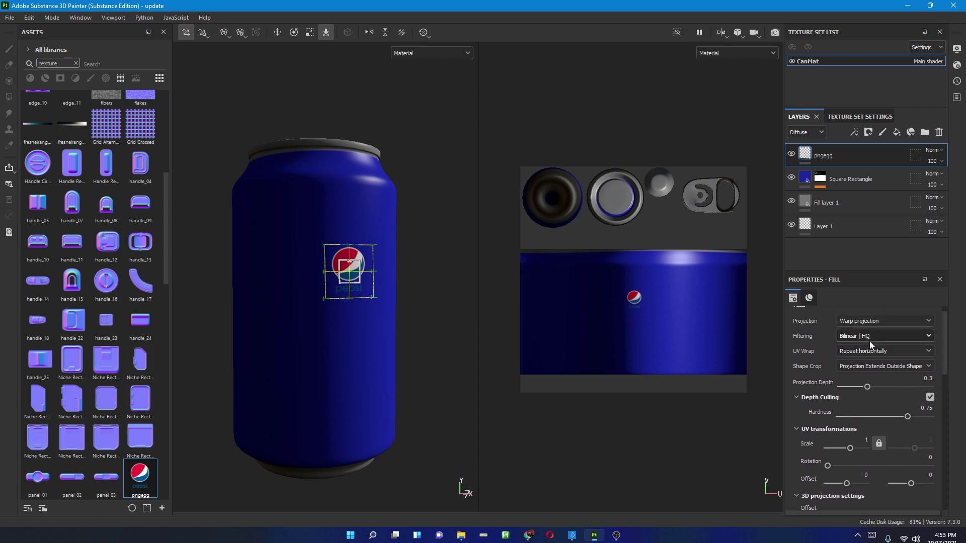
{"action": "left_click", "coordinate": [861, 324]}
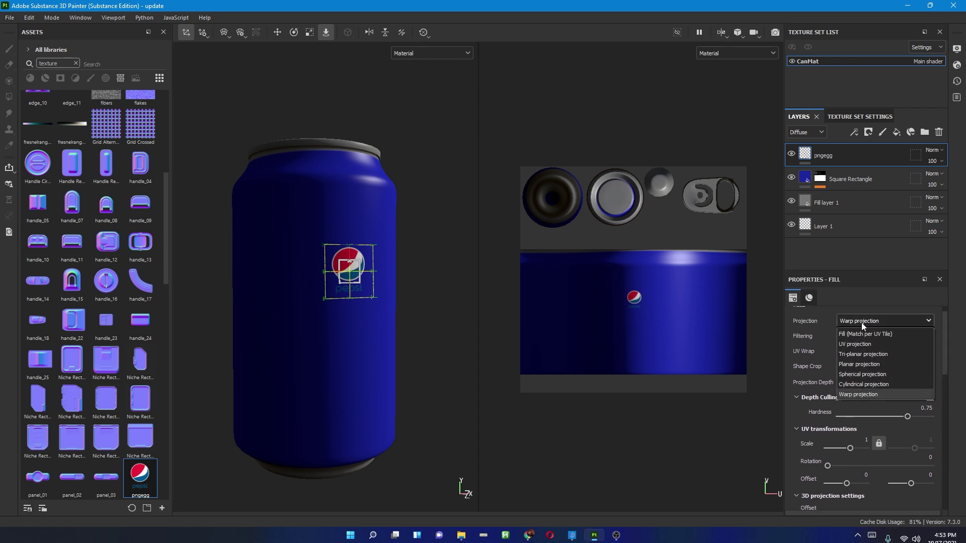
{"action": "left_click", "coordinate": [861, 384]}
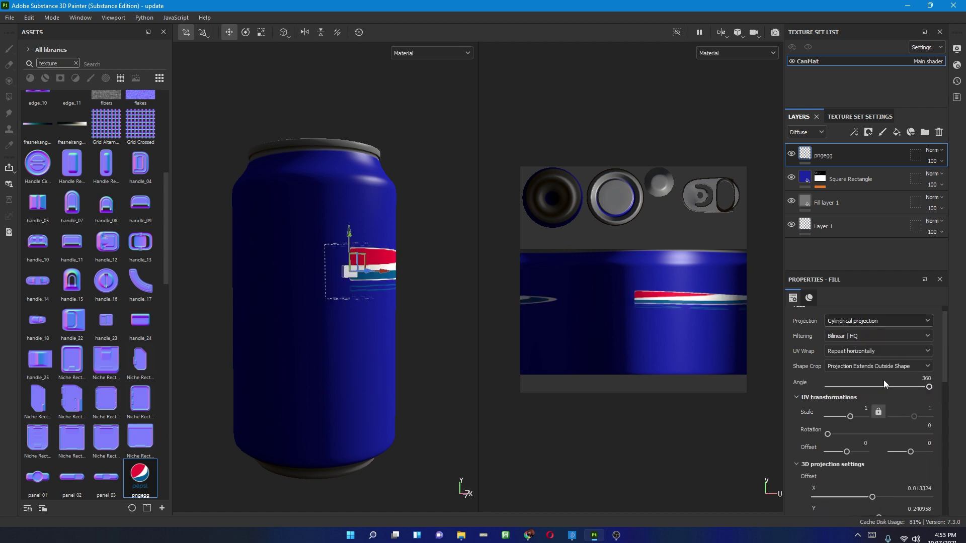
- Move the cylindrical projection toward the can's central axis, undoing one of the moves
{"action": "left_click_drag", "start_coordinate": [292, 347], "coordinate": [345, 401], "text": "alt"}
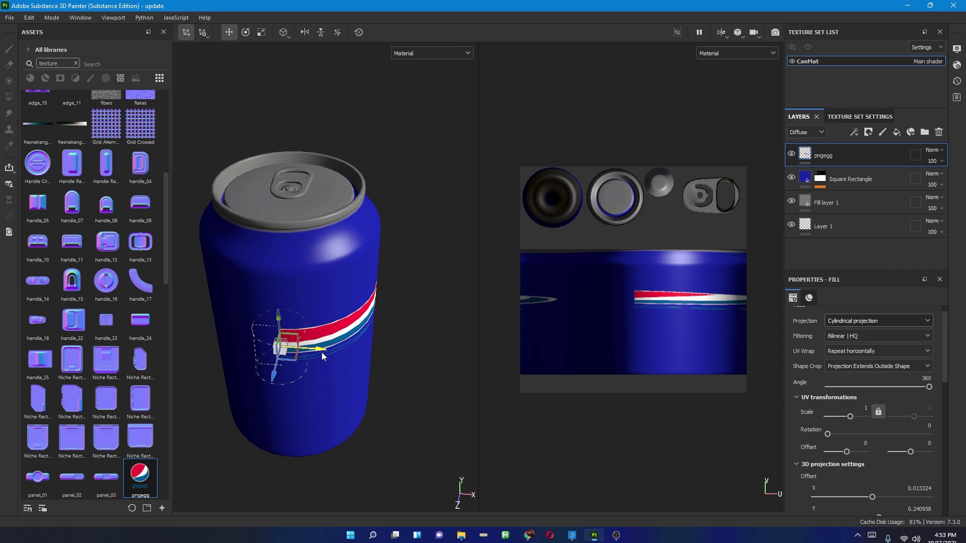
{"action": "left_click_drag", "start_coordinate": [323, 353], "coordinate": [608, 498]}
{"action": "left_click_drag", "start_coordinate": [291, 339], "coordinate": [330, 346]}
{"action": "key", "text": "ctrl+z"}
{"action": "left_click_drag", "start_coordinate": [417, 406], "coordinate": [339, 298], "text": "alt"}
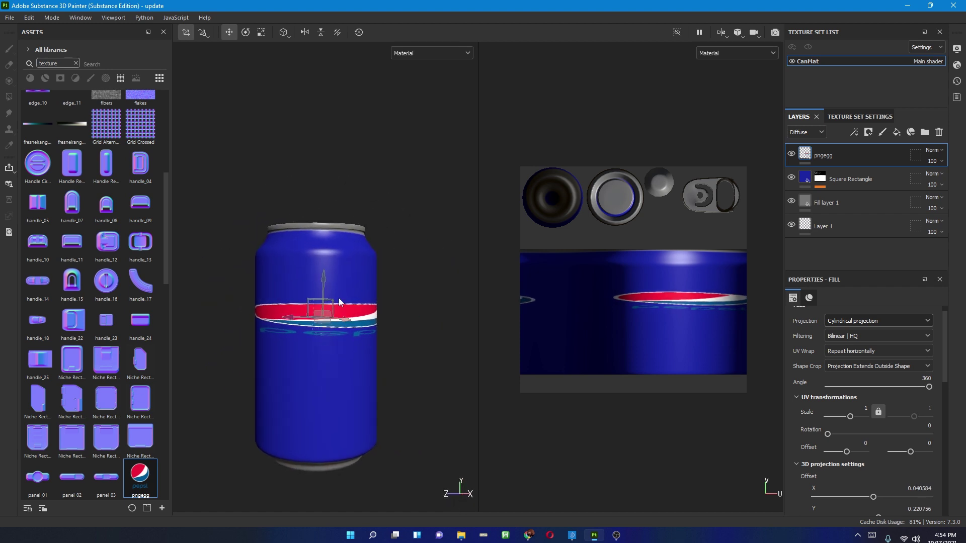
- Stretch the cylindrical projection vertically and move it down to the can's mid-height
{"action": "left_click", "coordinate": [259, 31]}
{"action": "left_click_drag", "start_coordinate": [322, 280], "coordinate": [317, 331]}
{"action": "key", "text": "w"}
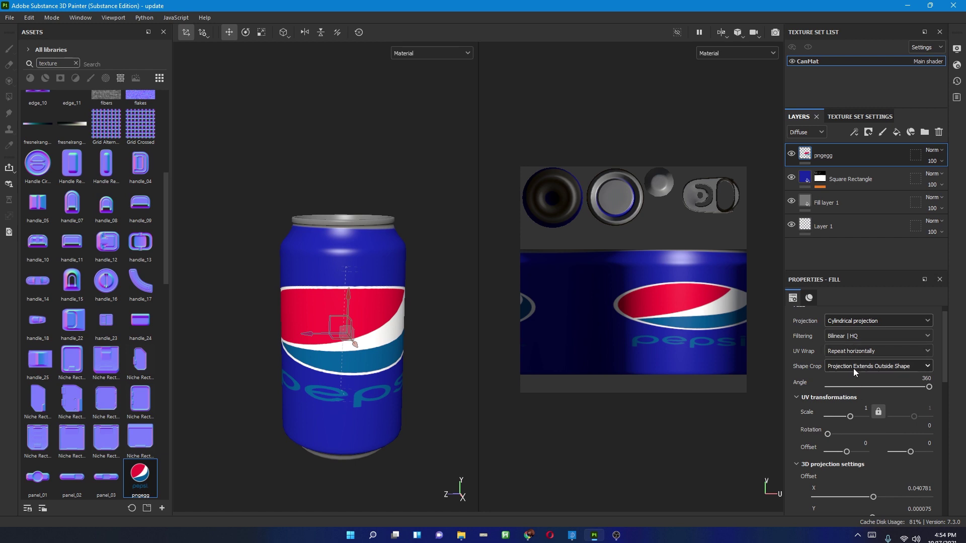
- Try a UV scale of -7.4 for the logo and set it to 7.4 to repeat upright logos around the can
{"action": "left_click_drag", "start_coordinate": [946, 363], "coordinate": [944, 375]}
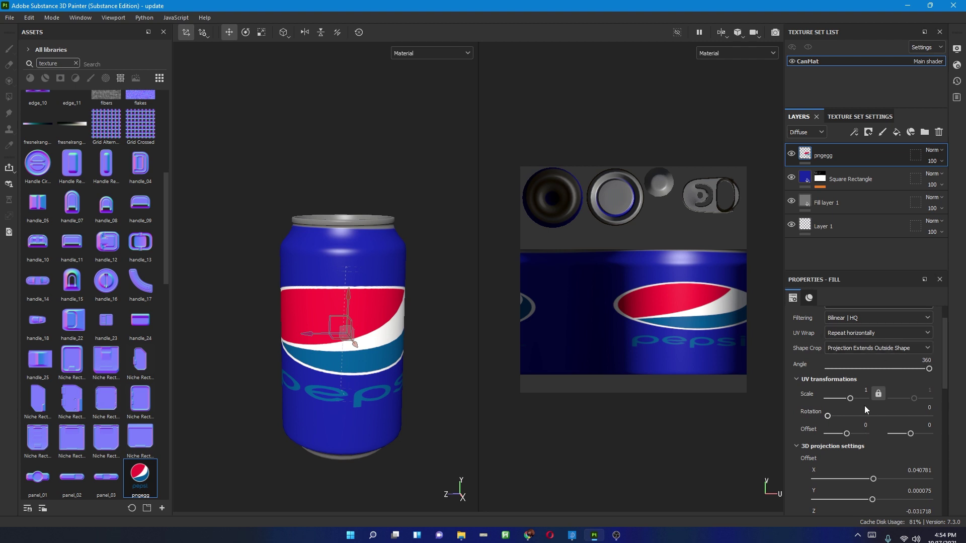
{"action": "mouse_move", "coordinate": [927, 369]}
{"action": "left_mouse_down"}
{"action": "mouse_move", "coordinate": [857, 372]}
{"action": "mouse_move", "coordinate": [936, 377]}
{"action": "left_mouse_up"}
{"action": "left_click_drag", "start_coordinate": [849, 398], "coordinate": [838, 398]}
{"action": "left_click_drag", "start_coordinate": [373, 391], "coordinate": [391, 363], "text": "alt"}
{"action": "scroll", "coordinate": [391, 363], "scroll_direction": "up", "scroll_amount": 3}
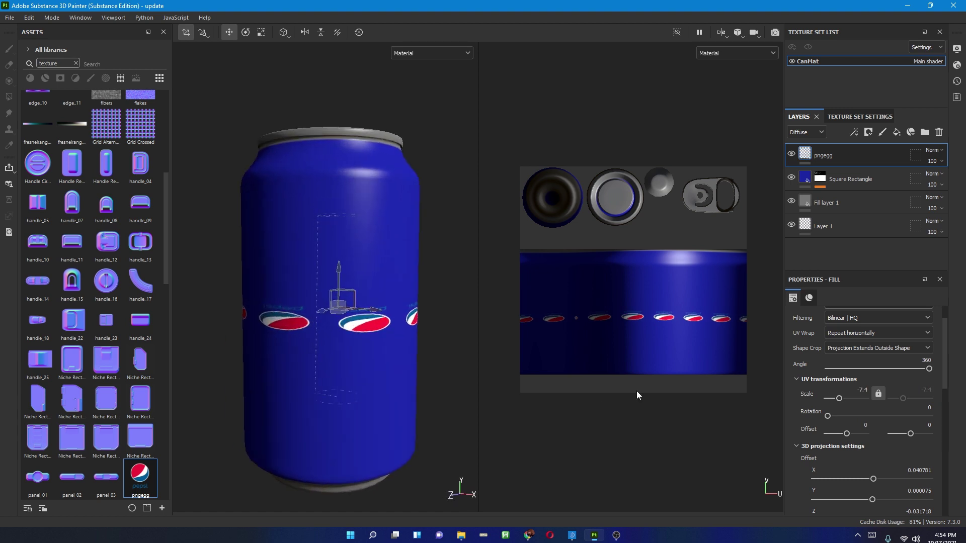
{"action": "mouse_move", "coordinate": [839, 398]}
{"action": "left_mouse_down"}
{"action": "mouse_move", "coordinate": [822, 401]}
{"action": "mouse_move", "coordinate": [853, 401]}
{"action": "left_mouse_up"}
{"action": "left_click_drag", "start_coordinate": [432, 401], "coordinate": [418, 375], "text": "alt"}
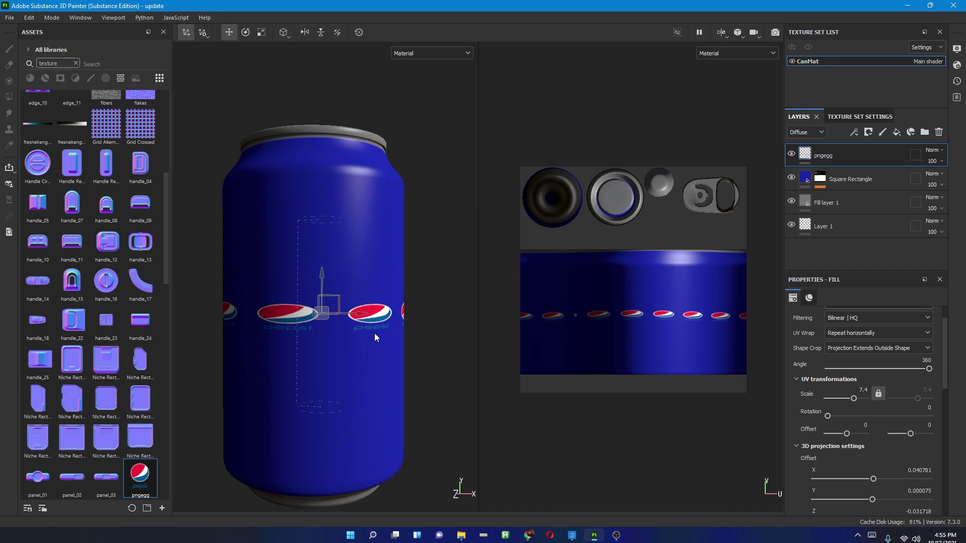
- Stretch the cylindrical projection vertically so the logos look round, and lower it slightly on the can
{"action": "left_click_drag", "start_coordinate": [322, 274], "coordinate": [288, 73]}
{"action": "key", "text": "r"}
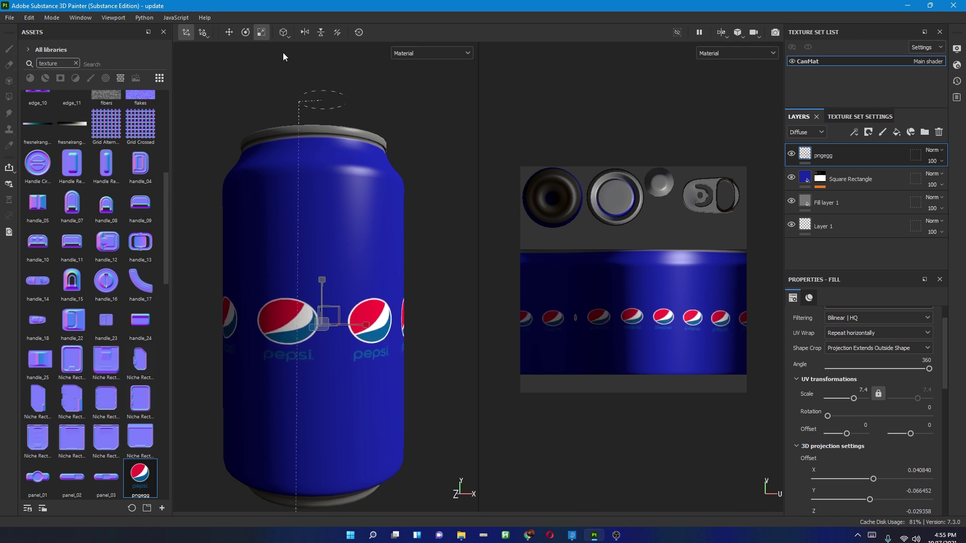
- Set the logo layer's UV wrap to Repeat so the Pepsi logos tile over the whole can
{"action": "left_click_drag", "start_coordinate": [370, 305], "coordinate": [216, 281], "text": "alt"}
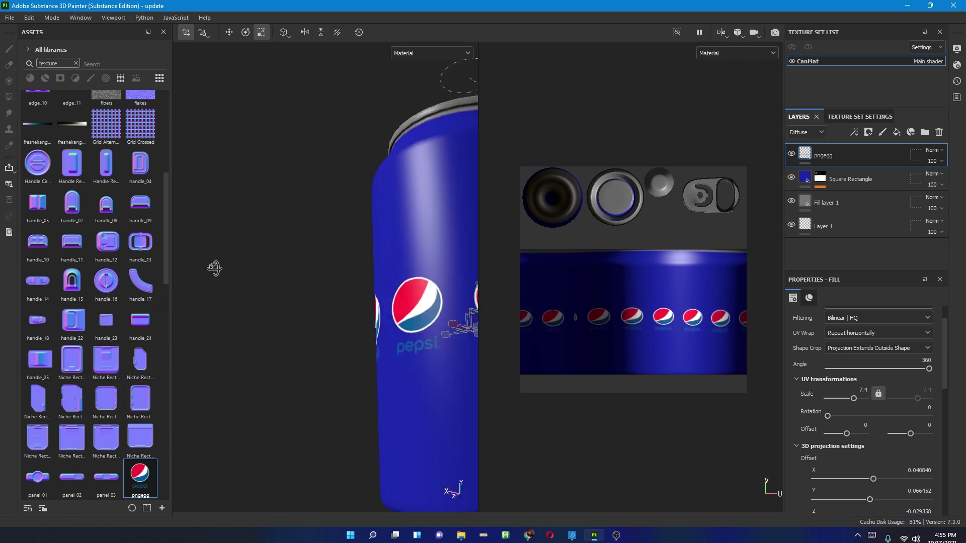
{"action": "key", "text": "f"}
{"action": "left_click_drag", "start_coordinate": [370, 350], "coordinate": [288, 338], "text": "alt"}
{"action": "scroll", "coordinate": [368, 347], "scroll_direction": "up", "scroll_amount": 5}
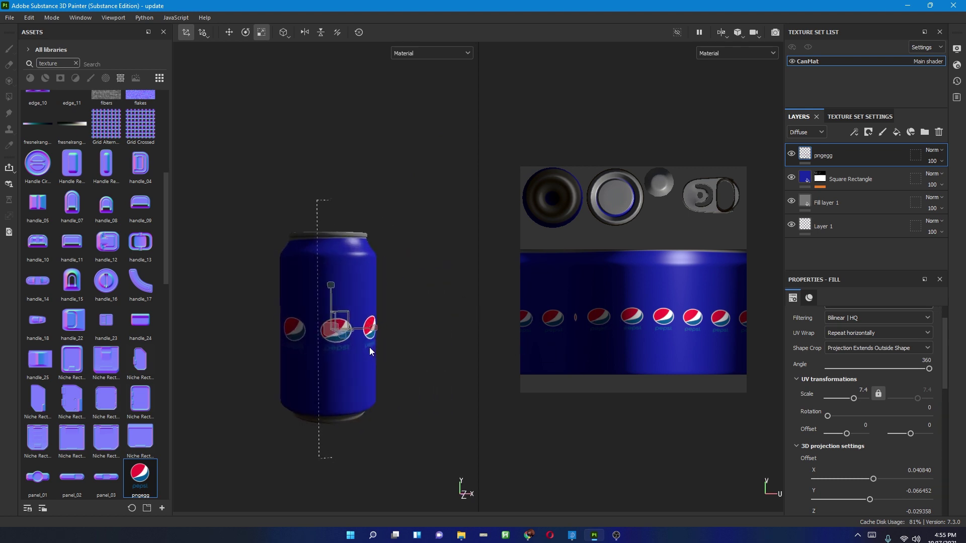
{"action": "left_click", "coordinate": [863, 334]}
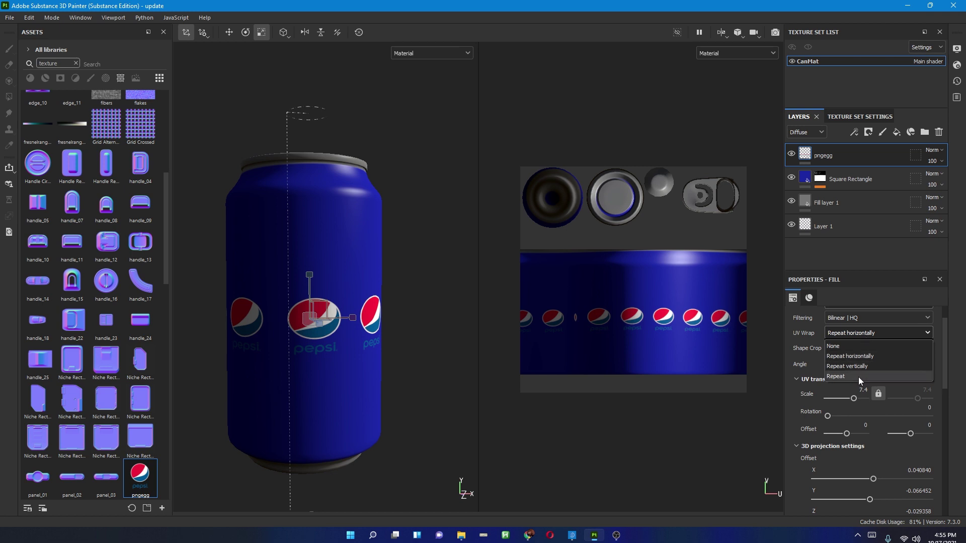
{"action": "left_click", "coordinate": [835, 376]}
{"action": "left_click_drag", "start_coordinate": [382, 302], "coordinate": [328, 333], "text": "alt"}
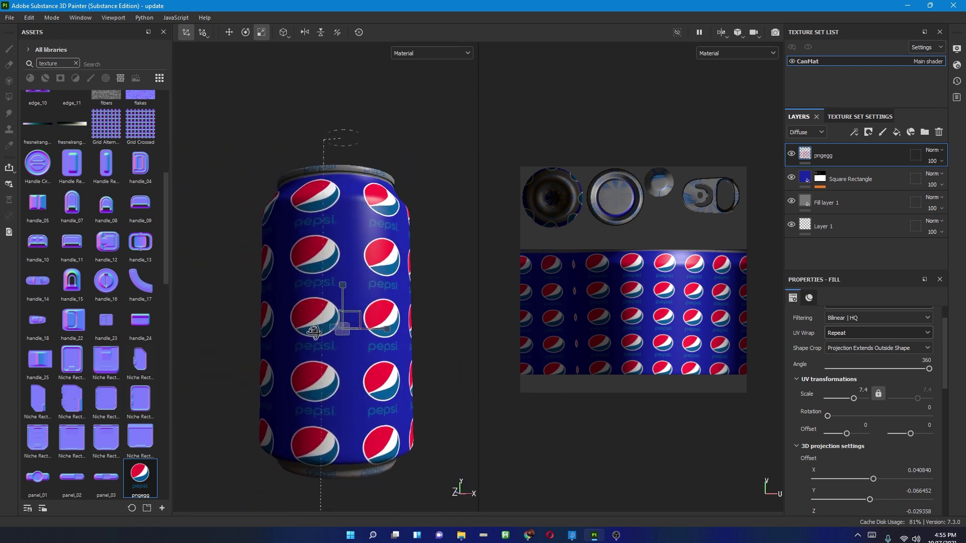
- Try a cylindrical projection angle of 298.8 and set it back to 360
{"action": "mouse_move", "coordinate": [929, 370]}
{"action": "left_mouse_down"}
{"action": "mouse_move", "coordinate": [864, 373]}
{"action": "mouse_move", "coordinate": [911, 373]}
{"action": "left_mouse_up"}
{"action": "scroll", "coordinate": [528, 187], "scroll_direction": "up", "scroll_amount": 2}
{"action": "scroll", "coordinate": [529, 187], "scroll_direction": "up", "scroll_amount": 2}
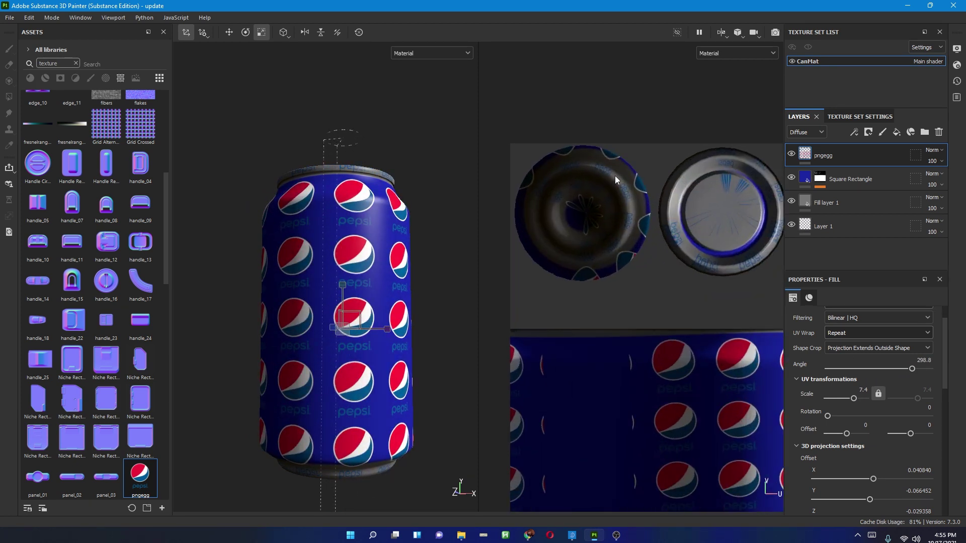
{"action": "left_click_drag", "start_coordinate": [910, 369], "coordinate": [936, 372]}
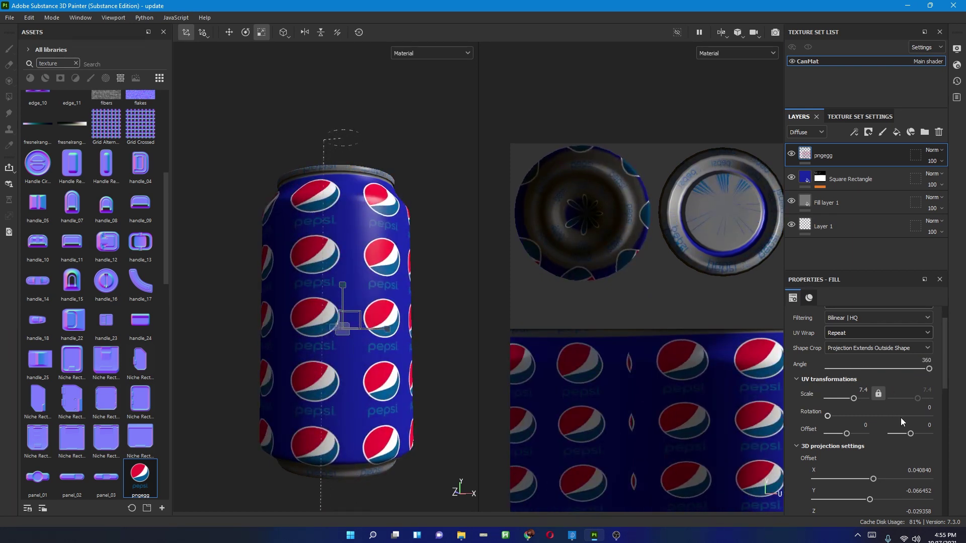
- Set both UV offset values of the logos to -0.07, trying and undoing a UV rotation of 42.77 in between
{"action": "left_click_drag", "start_coordinate": [847, 434], "coordinate": [842, 437]}
{"action": "left_click_drag", "start_coordinate": [845, 435], "coordinate": [839, 416]}
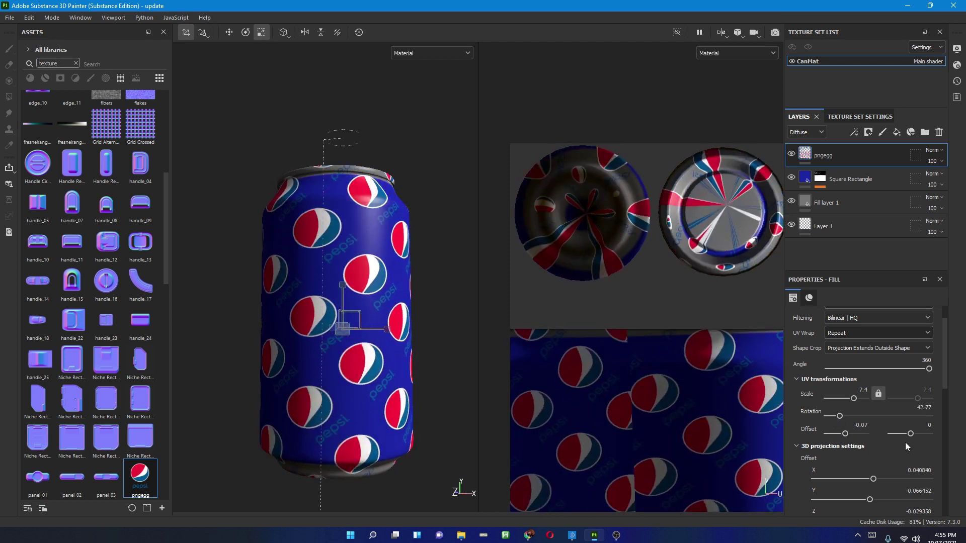
{"action": "key", "text": "ctrl+z"}
{"action": "mouse_move", "coordinate": [910, 433]}
{"action": "left_mouse_down"}
{"action": "mouse_move", "coordinate": [918, 434]}
{"action": "mouse_move", "coordinate": [909, 436]}
{"action": "left_mouse_up"}
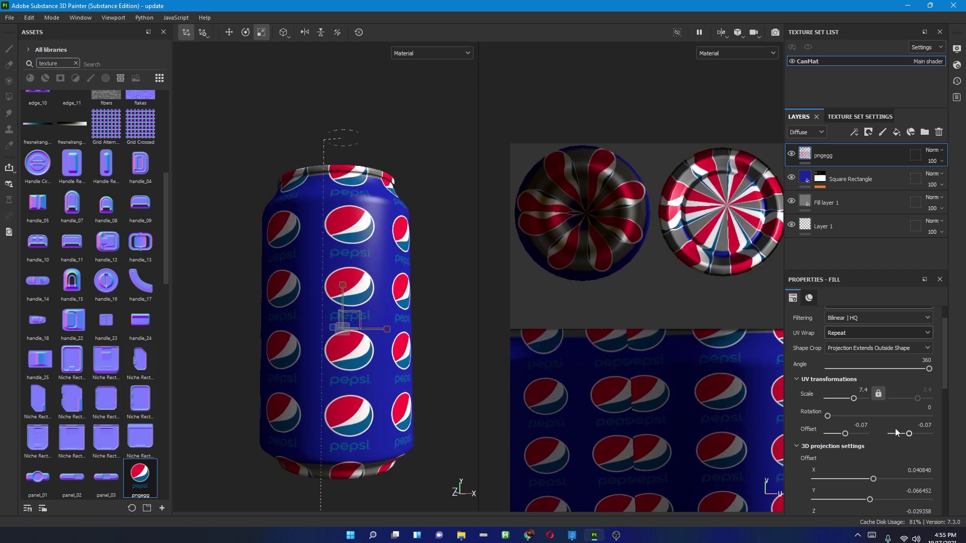
- Unlink the UV scale values, set both to 18 for smaller logos, and link them again
{"action": "left_click_drag", "start_coordinate": [948, 385], "coordinate": [941, 363]}
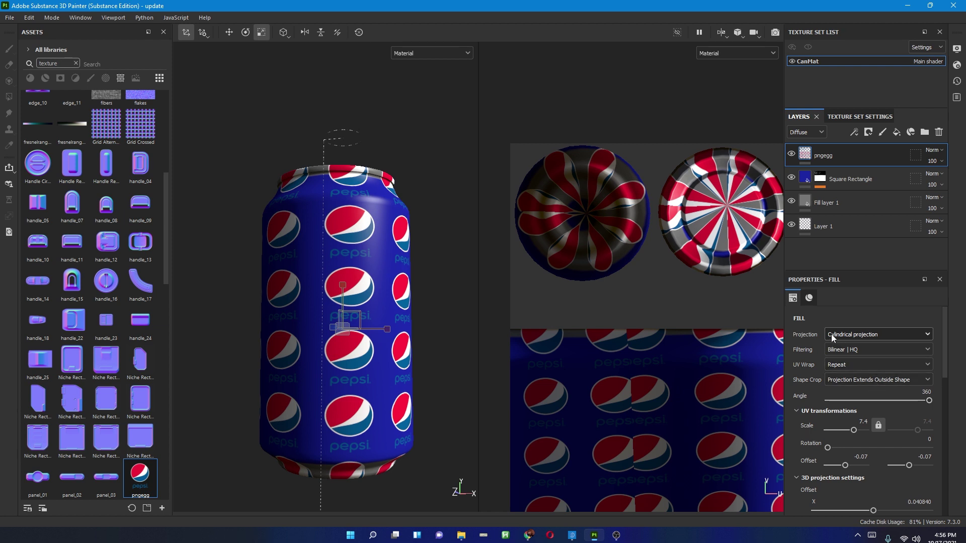
{"action": "left_click", "coordinate": [879, 380]}
{"action": "left_click", "coordinate": [890, 380]}
{"action": "left_click", "coordinate": [878, 425]}
{"action": "left_click_drag", "start_coordinate": [917, 430], "coordinate": [919, 434]}
{"action": "left_click_drag", "start_coordinate": [853, 431], "coordinate": [855, 432]}
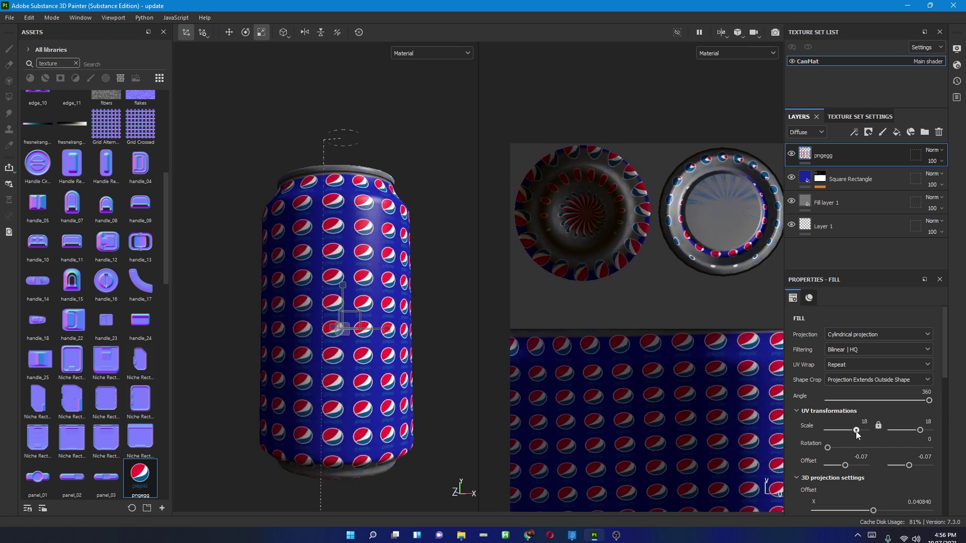
{"action": "left_click", "coordinate": [879, 426]}
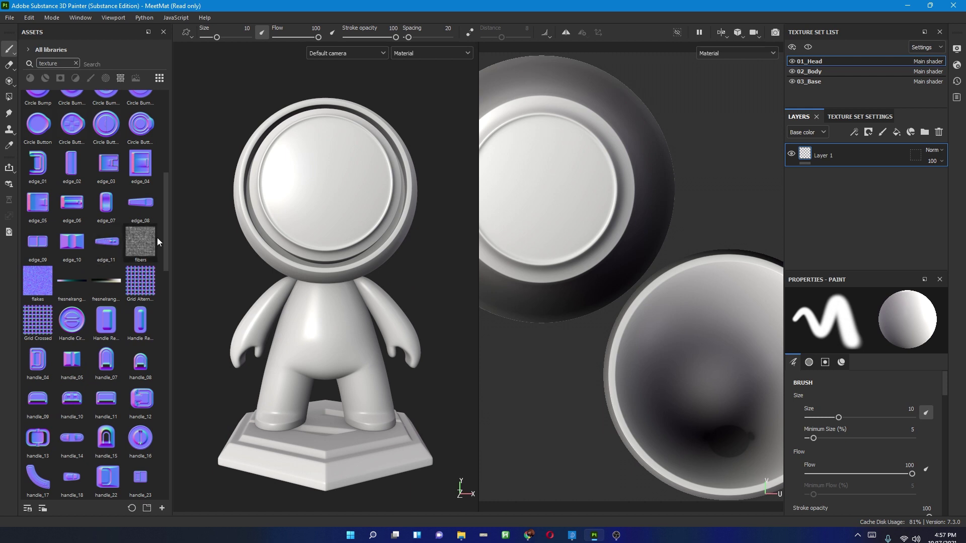
- Place the Screw Cross Round texture on the front of the MeetMat's torso as a height decal
{"action": "left_click_drag", "start_coordinate": [167, 248], "coordinate": [168, 346]}
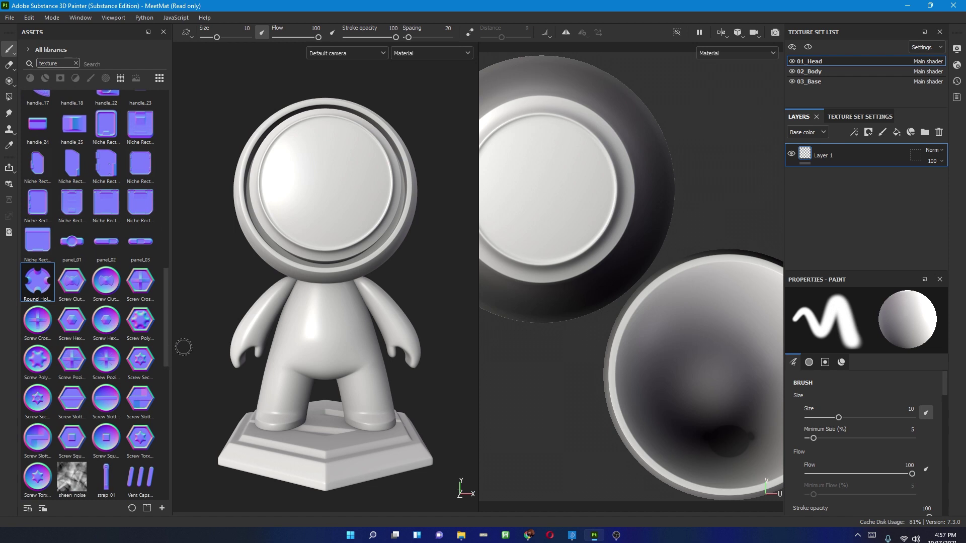
{"action": "left_click_drag", "start_coordinate": [220, 305], "coordinate": [238, 276], "text": "alt"}
{"action": "right_click_drag", "start_coordinate": [237, 276], "coordinate": [345, 313], "text": "alt"}
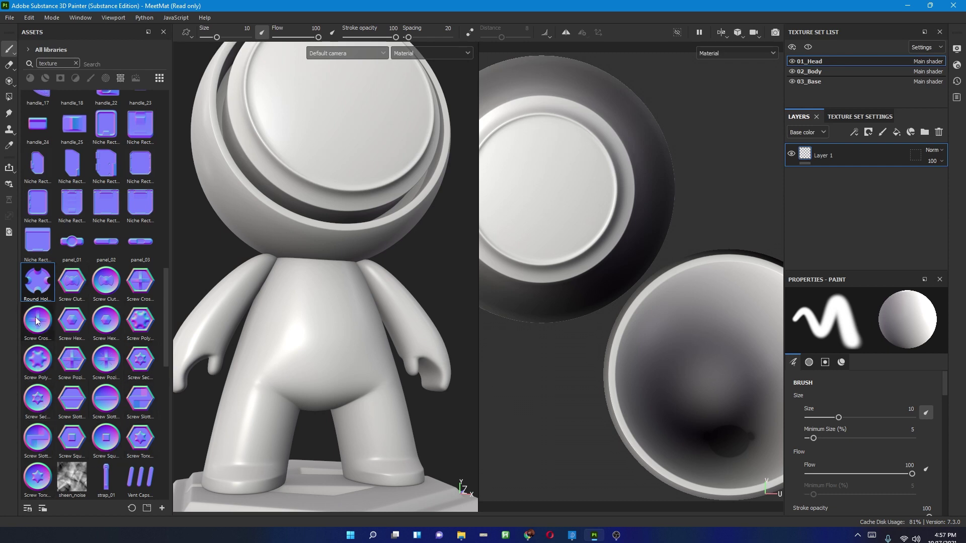
{"action": "left_click_drag", "start_coordinate": [37, 321], "coordinate": [208, 341]}
{"action": "left_click_drag", "start_coordinate": [323, 328], "coordinate": [348, 345]}
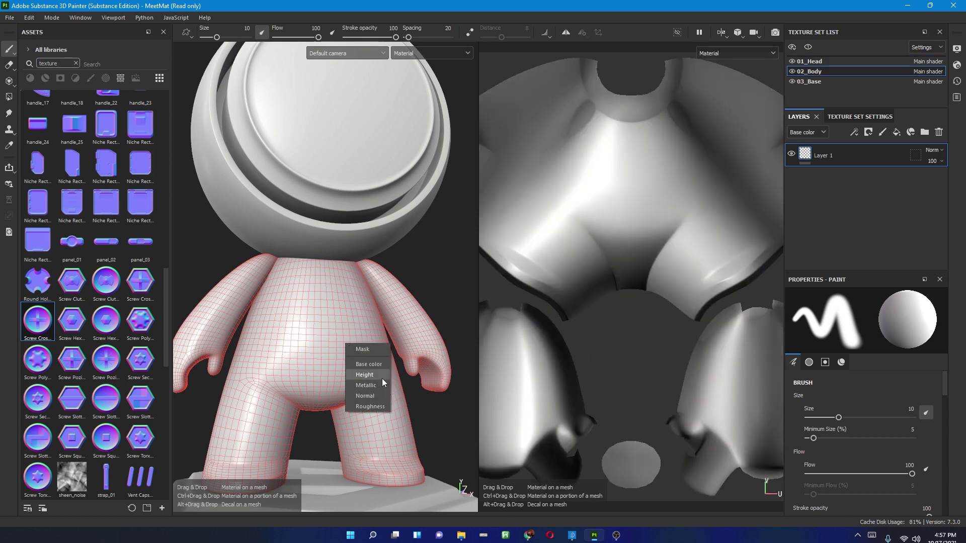
{"action": "left_click", "coordinate": [382, 376]}
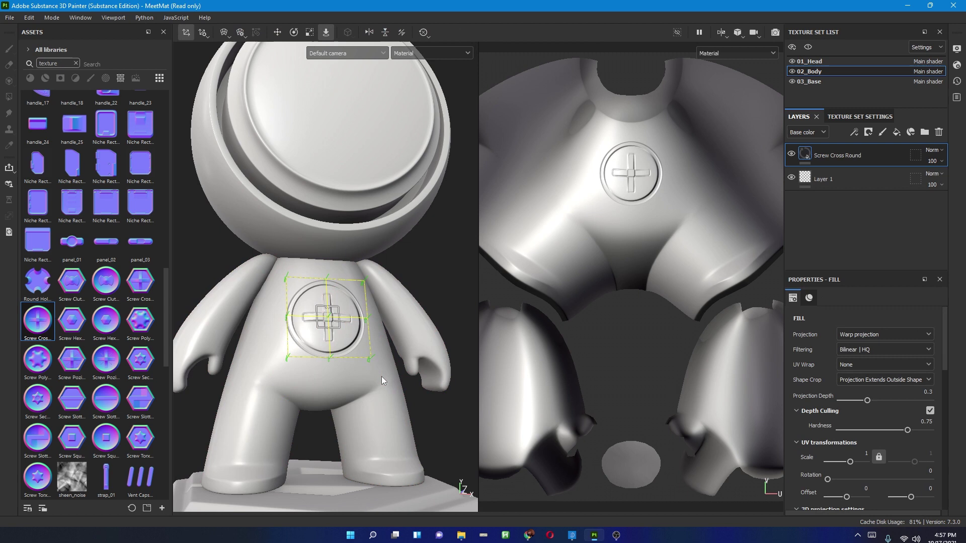
- Move the screw's warp projection down to where the torso meets the leg and push it back against the surface
{"action": "key", "text": "w"}
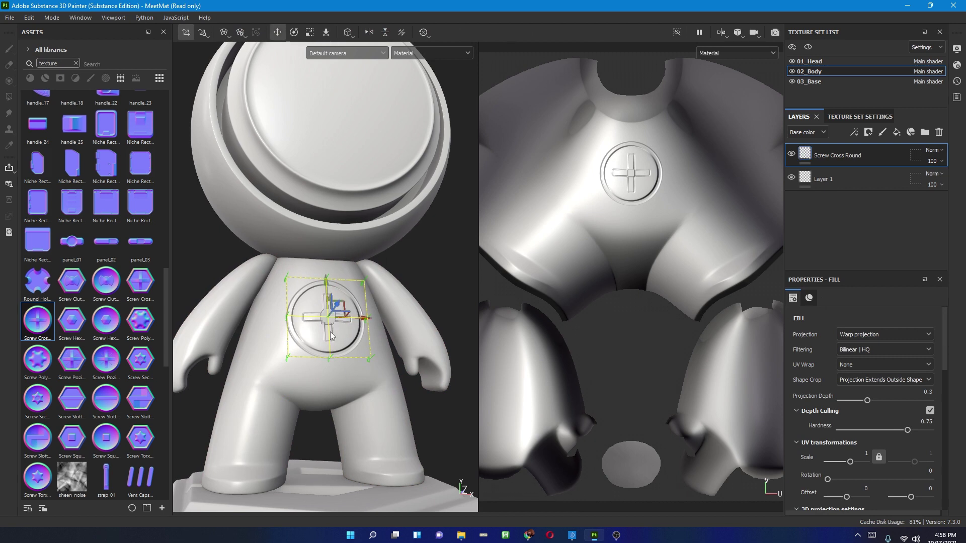
{"action": "left_click_drag", "start_coordinate": [324, 285], "coordinate": [403, 398]}
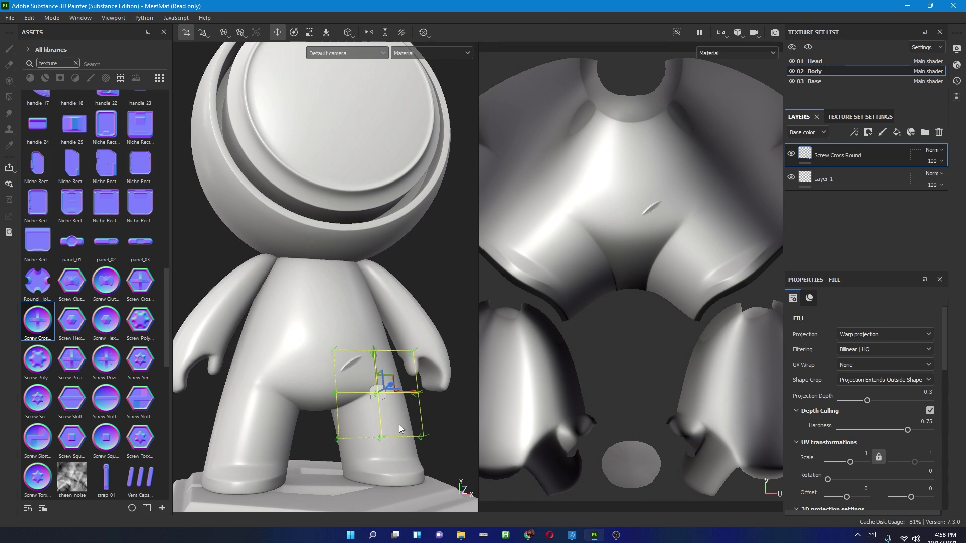
{"action": "scroll", "coordinate": [398, 424], "scroll_direction": "up", "scroll_amount": 6}
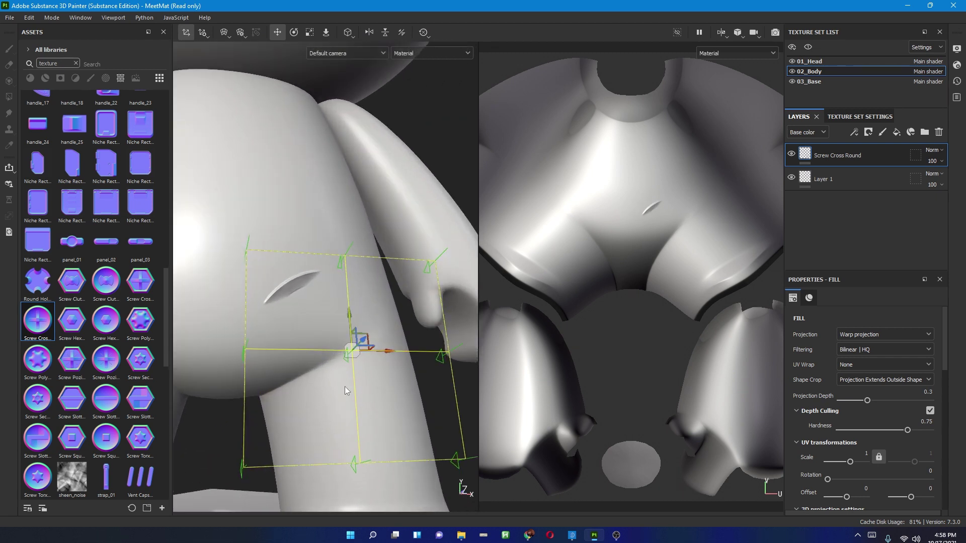
{"action": "left_click_drag", "start_coordinate": [345, 390], "coordinate": [395, 329], "text": "alt"}
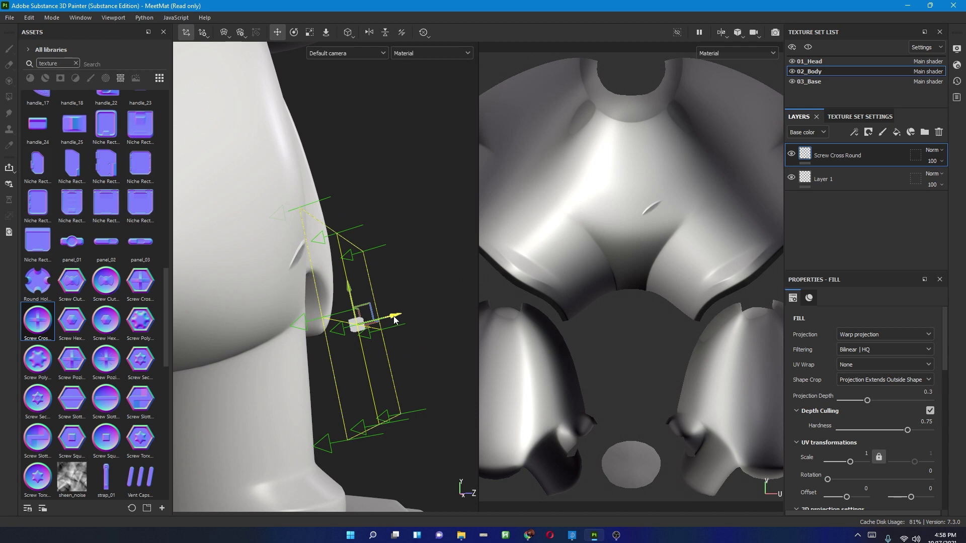
{"action": "left_click_drag", "start_coordinate": [394, 320], "coordinate": [330, 338]}
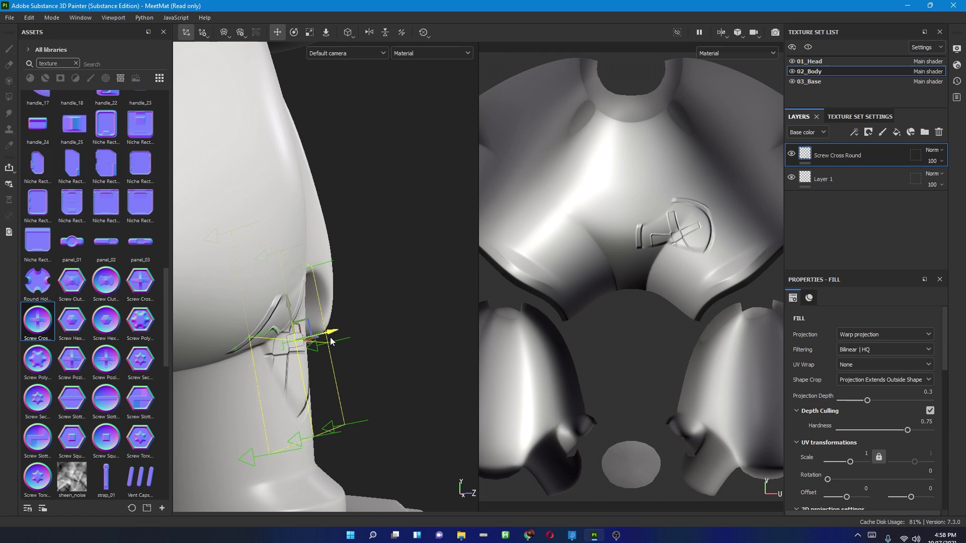
- Rotate the screw's warp projection slightly to align it with the upper leg
{"action": "key", "text": "e"}
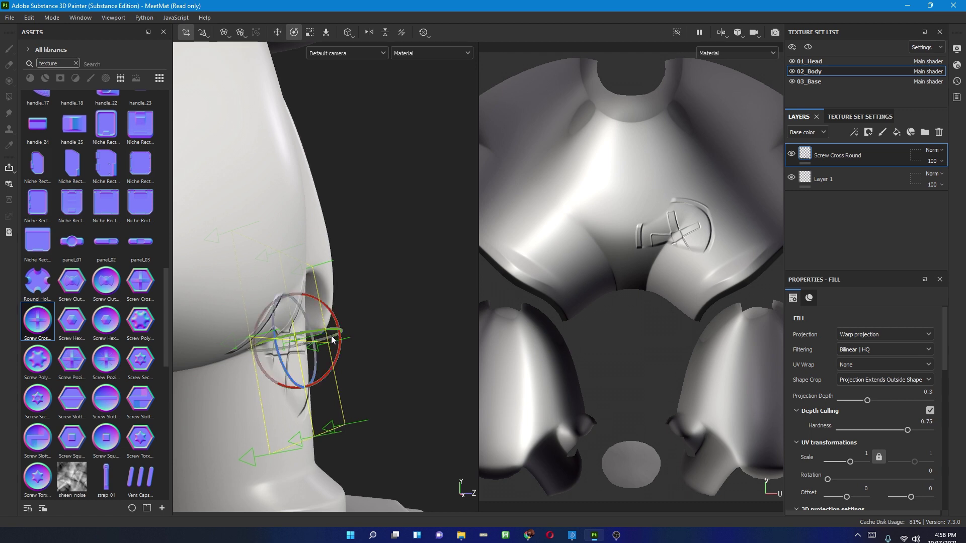
{"action": "mouse_move", "coordinate": [335, 369]}
{"action": "left_mouse_down"}
{"action": "mouse_move", "coordinate": [329, 376]}
{"action": "mouse_move", "coordinate": [337, 374]}
{"action": "left_mouse_up"}
{"action": "left_click_drag", "start_coordinate": [412, 384], "coordinate": [268, 328], "text": "alt"}
{"action": "left_click_drag", "start_coordinate": [336, 379], "coordinate": [264, 387], "text": "alt"}
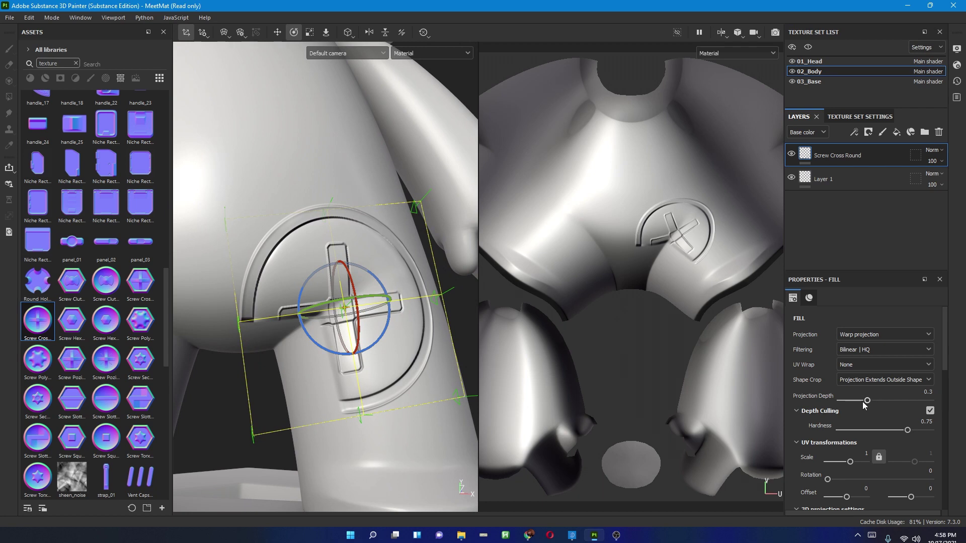
- Set the projection depth to 1 and push the screw's projection further into the leg
{"action": "left_click_drag", "start_coordinate": [868, 401], "coordinate": [962, 407]}
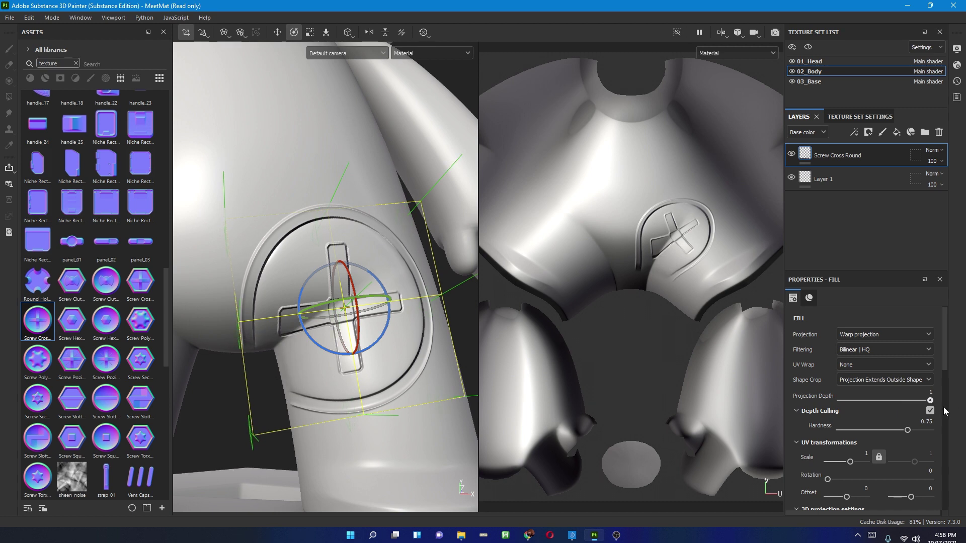
{"action": "left_click_drag", "start_coordinate": [387, 370], "coordinate": [230, 330], "text": "alt"}
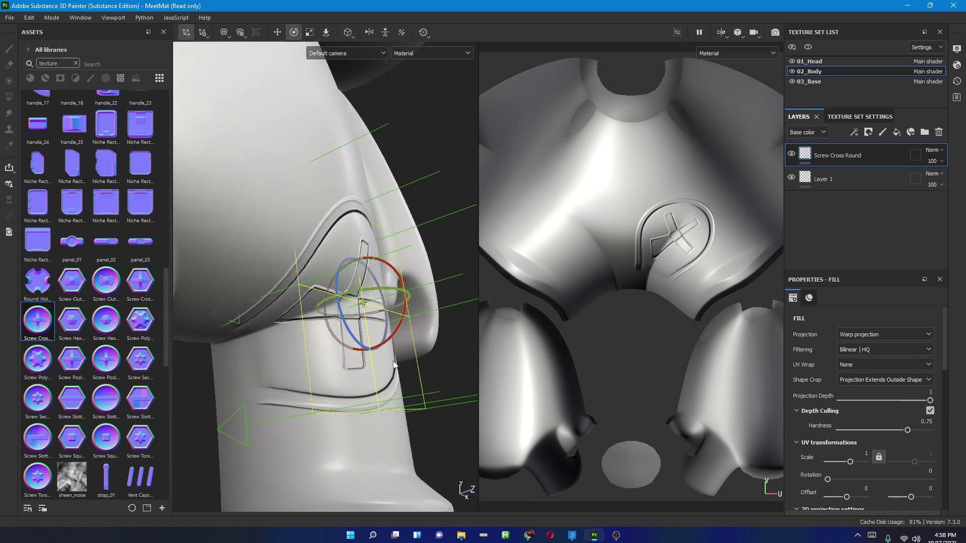
{"action": "key", "text": "w"}
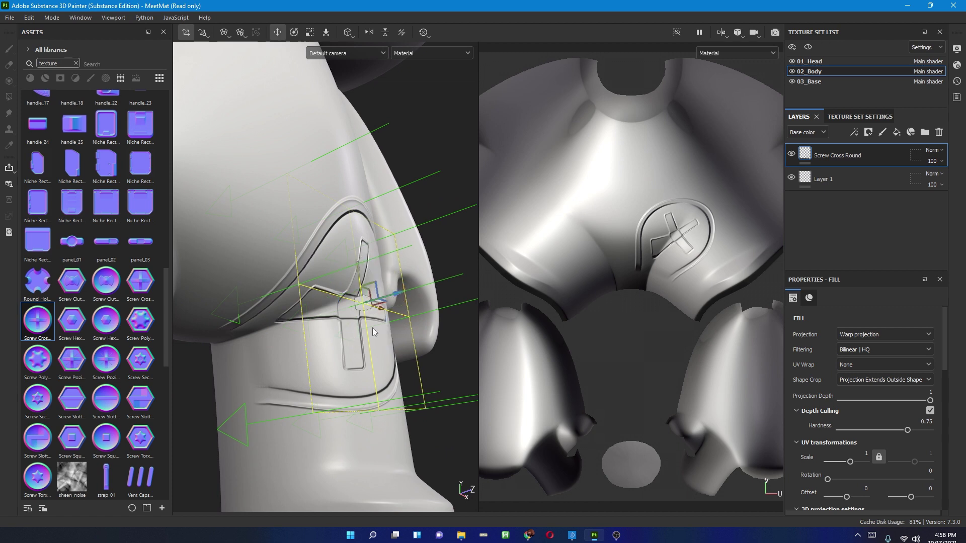
{"action": "left_click_drag", "start_coordinate": [397, 299], "coordinate": [304, 343]}
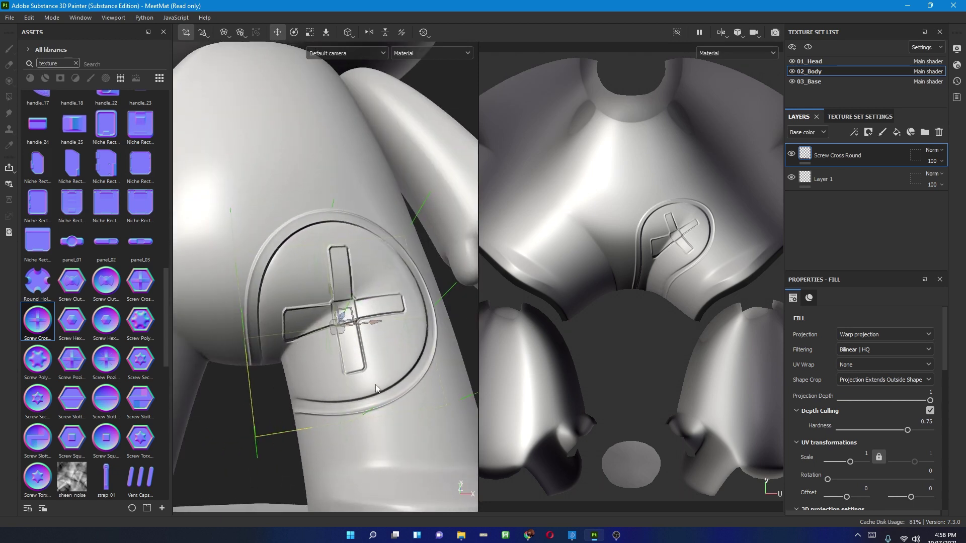
- Check the screw on the whole figure and delete the Screw Cross Round layer
{"action": "scroll", "coordinate": [303, 343], "scroll_direction": "down", "scroll_amount": 10}
{"action": "left_click_drag", "start_coordinate": [317, 382], "coordinate": [368, 362], "text": "alt"}
{"action": "middle_click_drag", "start_coordinate": [367, 362], "coordinate": [373, 414], "text": "alt"}
{"action": "left_click_drag", "start_coordinate": [373, 414], "coordinate": [358, 416], "text": "alt"}
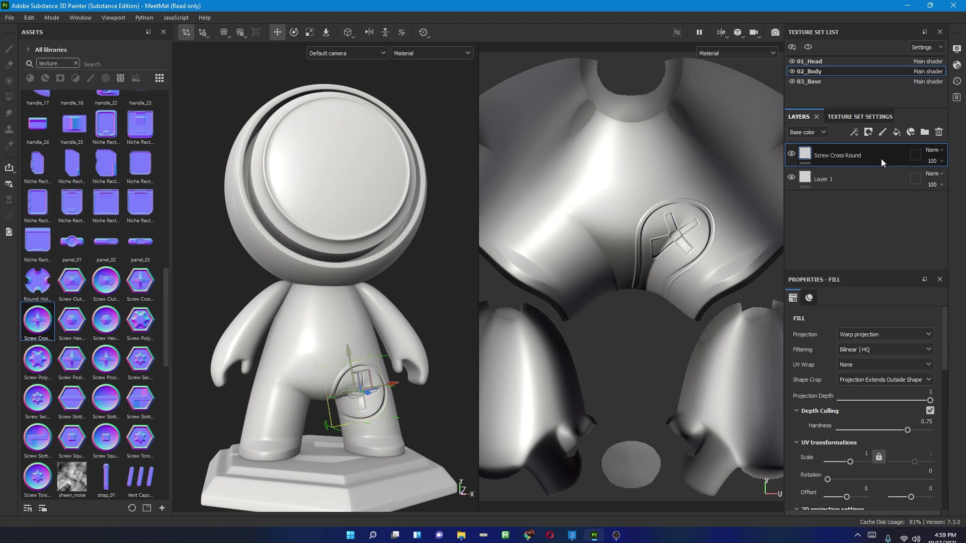
{"action": "left_click", "coordinate": [939, 132]}
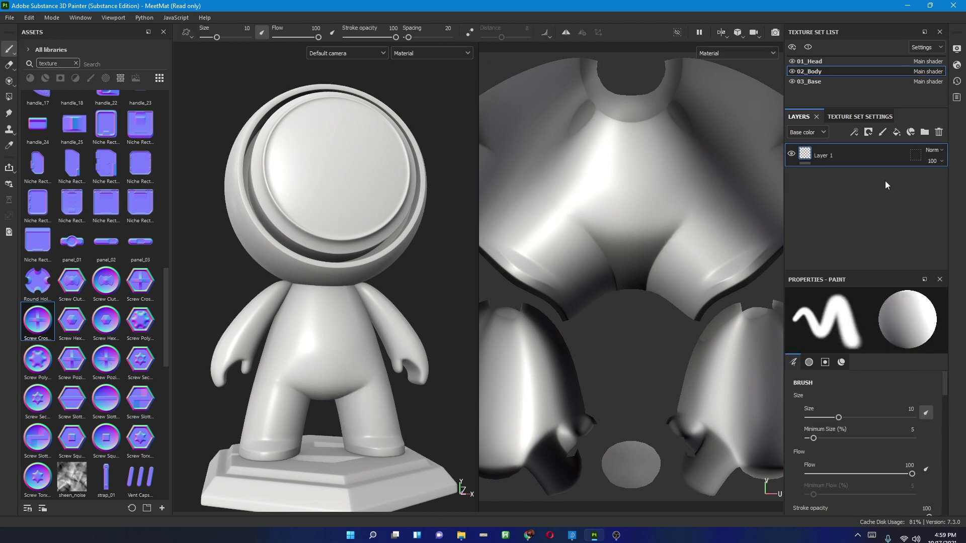
- Add a fill layer to the 02_Body texture set and show only the 3D view
{"action": "left_click", "coordinate": [897, 132]}
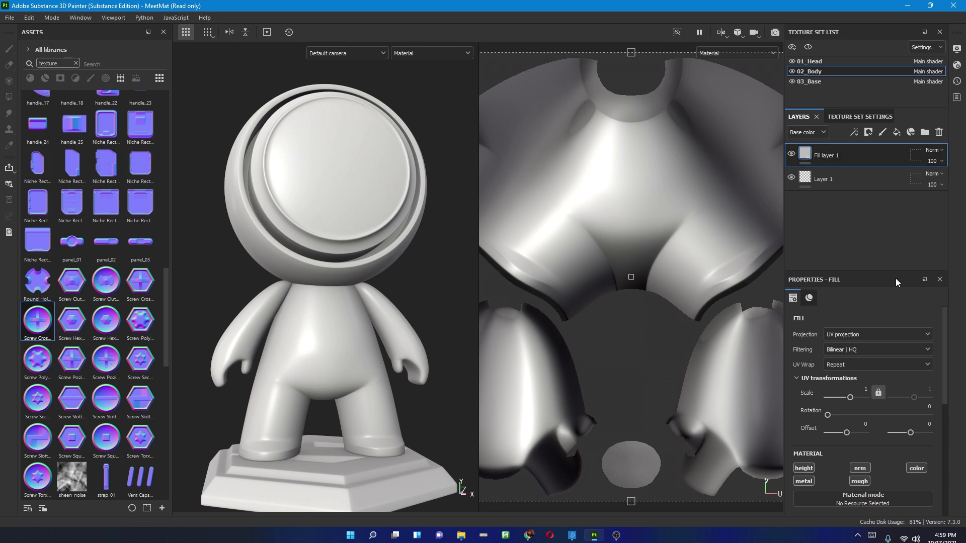
{"action": "scroll", "coordinate": [895, 323], "scroll_direction": "down", "scroll_amount": 6}
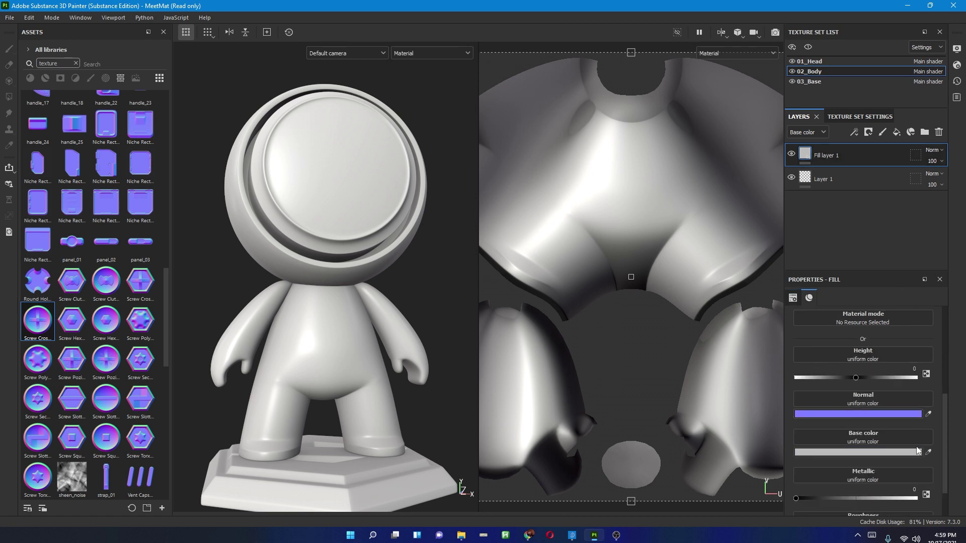
{"action": "scroll", "coordinate": [896, 442], "scroll_direction": "down", "scroll_amount": 1}
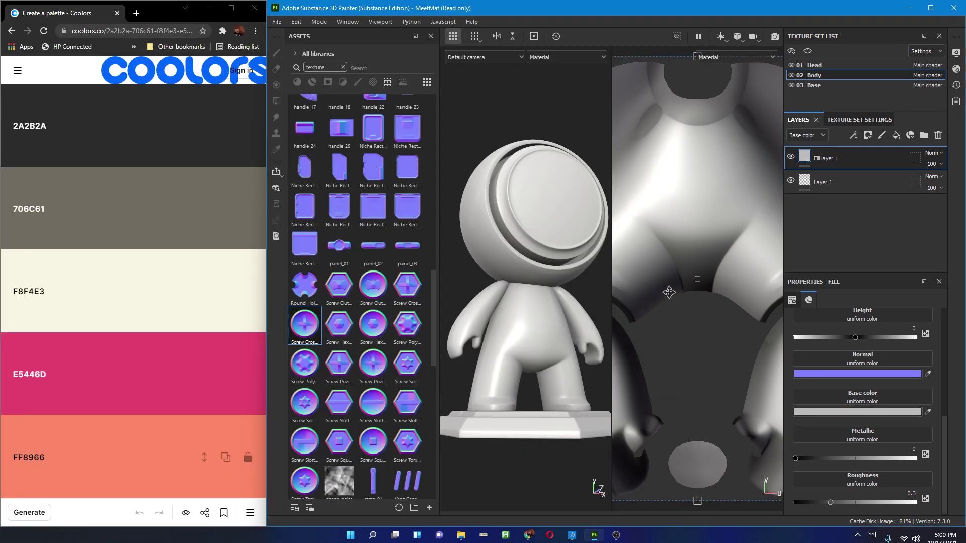
{"action": "left_click", "coordinate": [720, 38]}
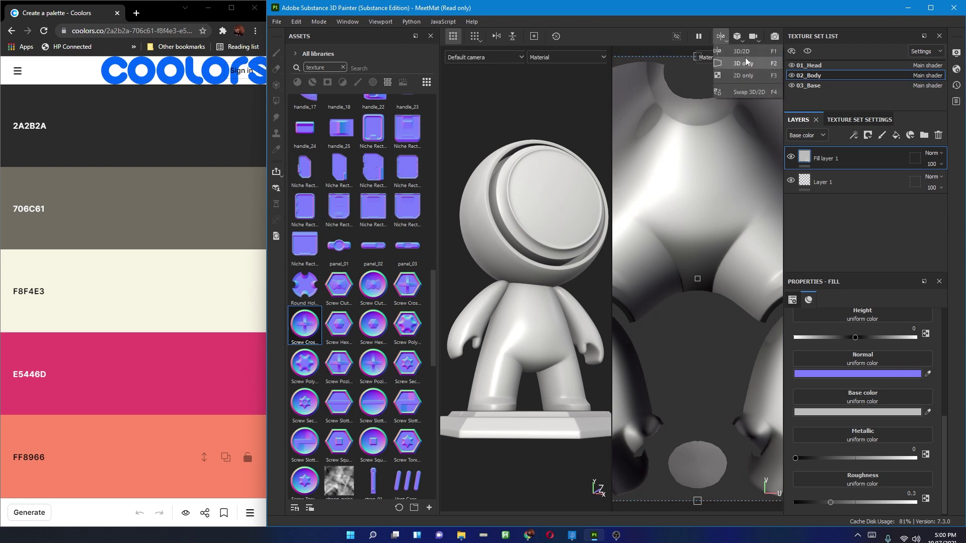
{"action": "left_click", "coordinate": [752, 63]}
{"action": "scroll", "coordinate": [665, 267], "scroll_direction": "up", "scroll_amount": 3}
{"action": "left_click_drag", "start_coordinate": [690, 308], "coordinate": [707, 272], "text": "alt"}
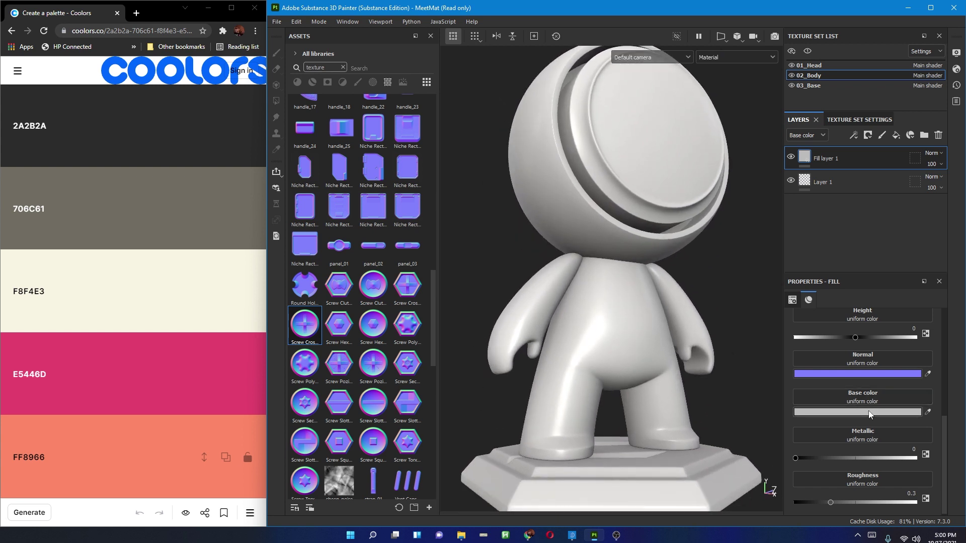
- Open the base color picker of the body's fill layer and set the color to red A21212
{"action": "left_click", "coordinate": [869, 413]}
{"action": "left_click_drag", "start_coordinate": [796, 315], "coordinate": [820, 356]}
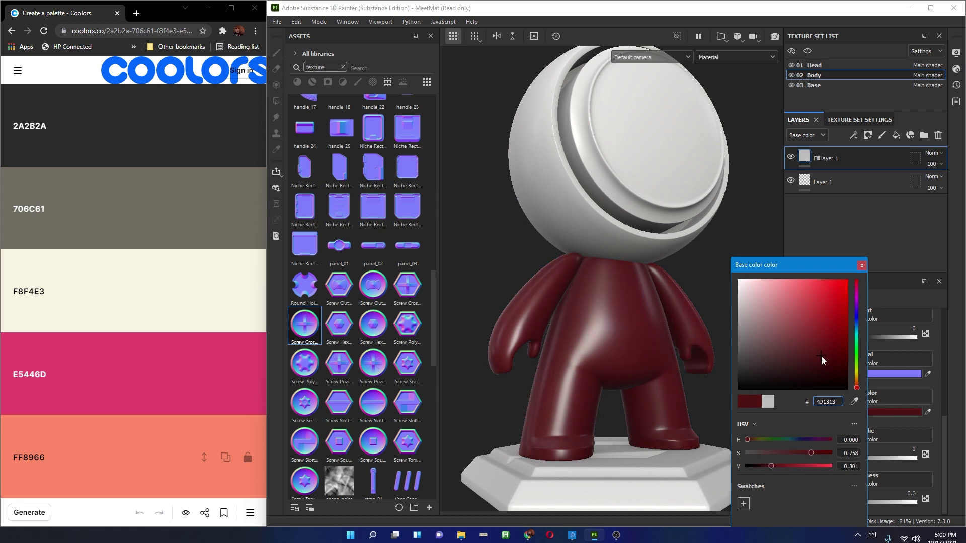
{"action": "left_click", "coordinate": [853, 401]}
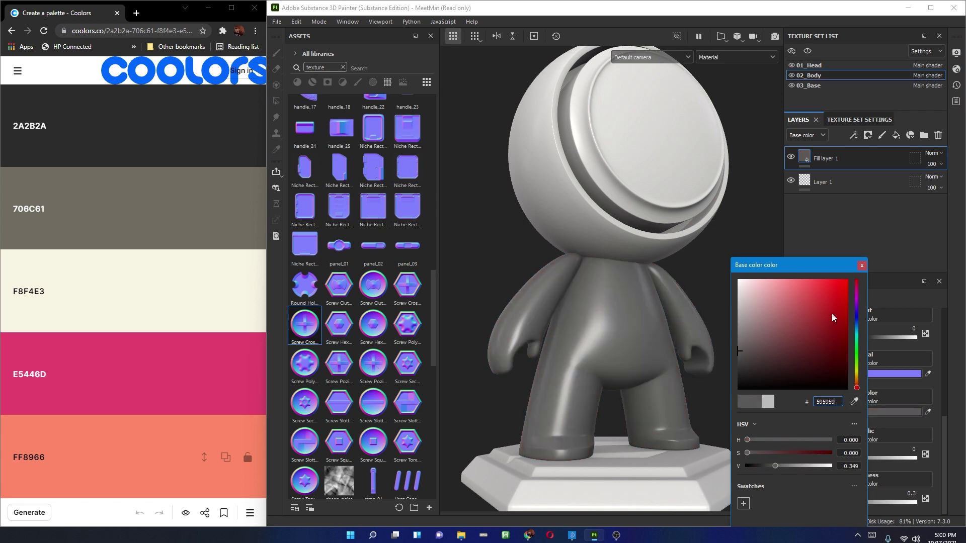
{"action": "left_click", "coordinate": [677, 237]}
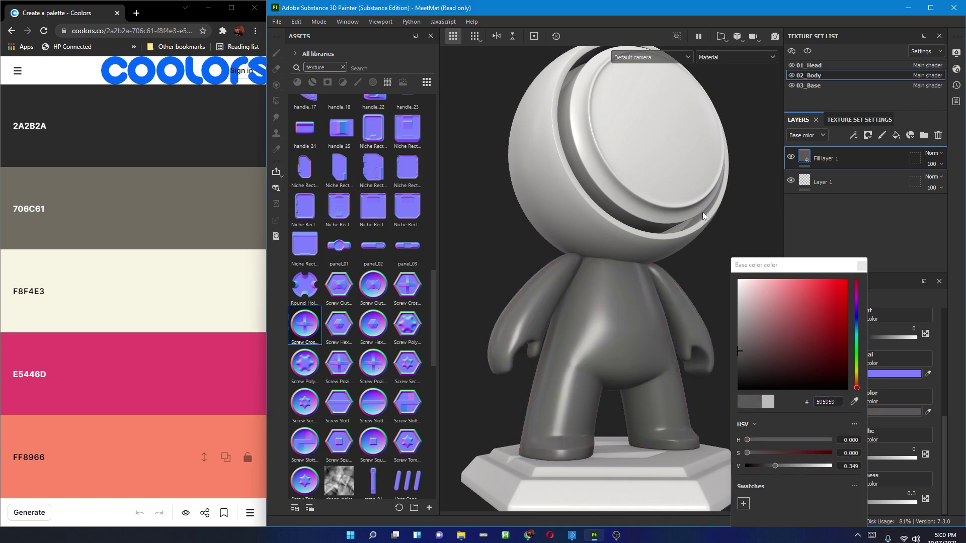
{"action": "left_click_drag", "start_coordinate": [822, 354], "coordinate": [823, 347]}
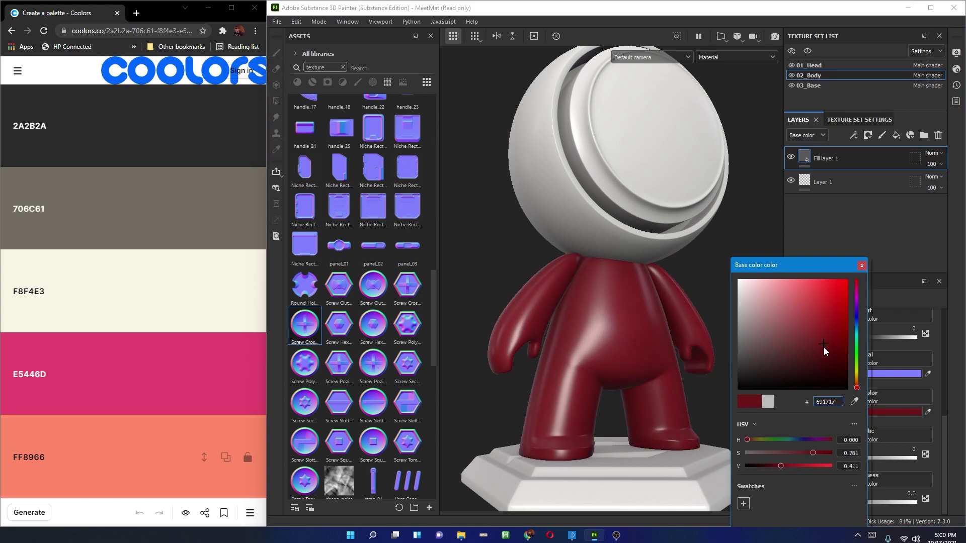
{"action": "left_click_drag", "start_coordinate": [834, 236], "coordinate": [834, 248]}
{"action": "left_click", "coordinate": [572, 374]}
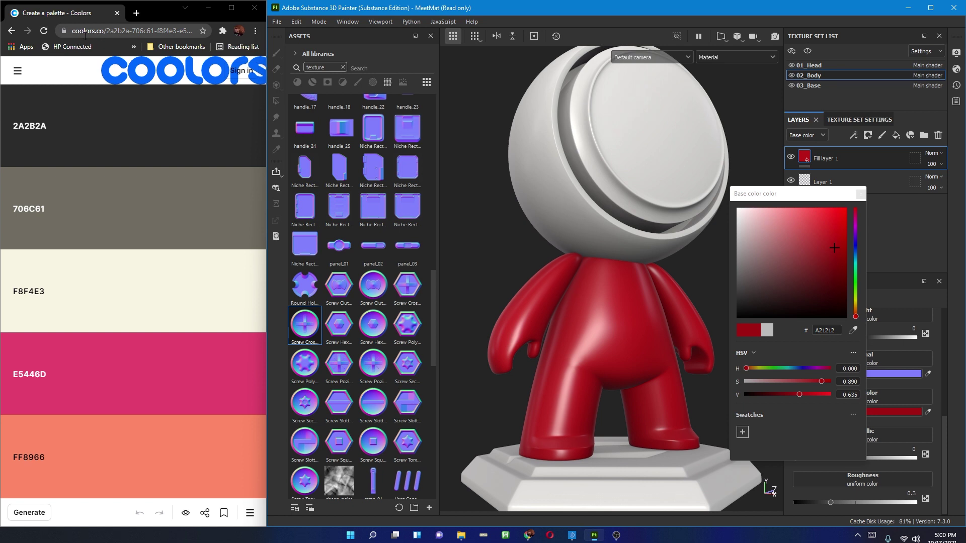
- Sample pink E5446D from the Coolors palette page as the fill layer's base color and maximize the Substance 3D Painter window
{"action": "left_click", "coordinate": [853, 331]}
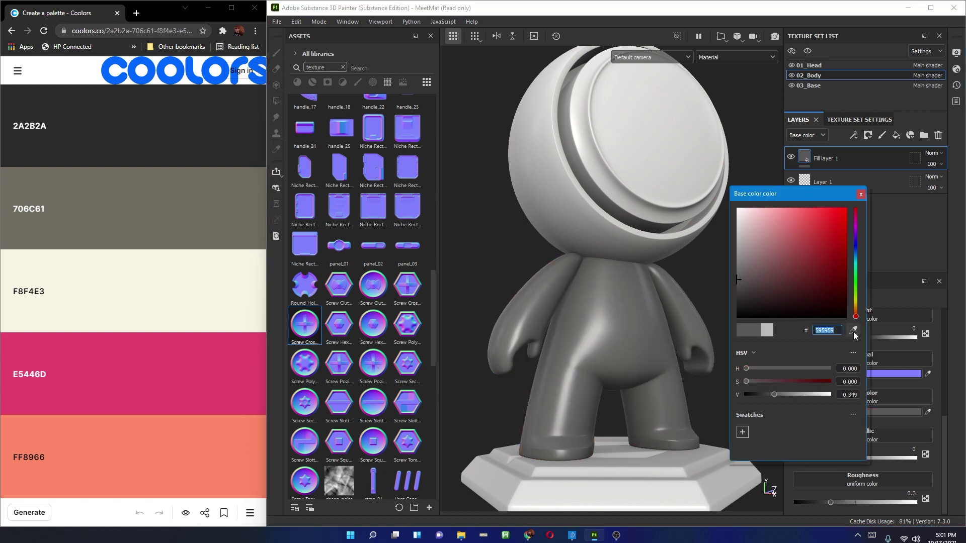
{"action": "left_click", "coordinate": [240, 286]}
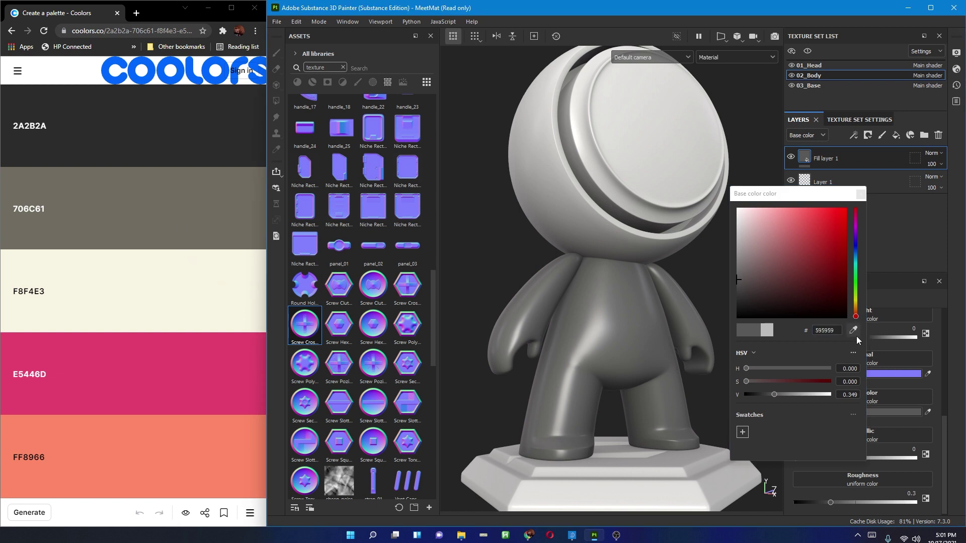
{"action": "left_click", "coordinate": [858, 321]}
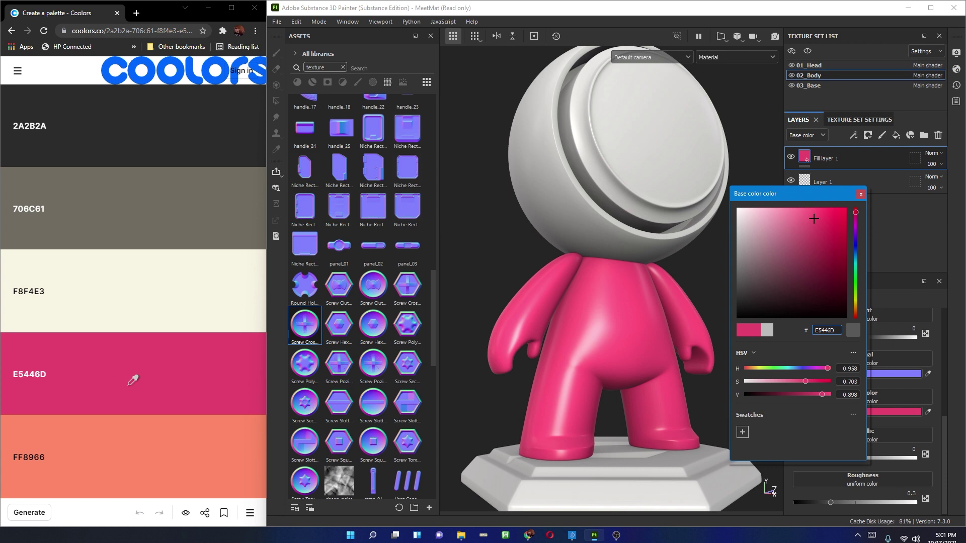
{"action": "left_click", "coordinate": [135, 378]}
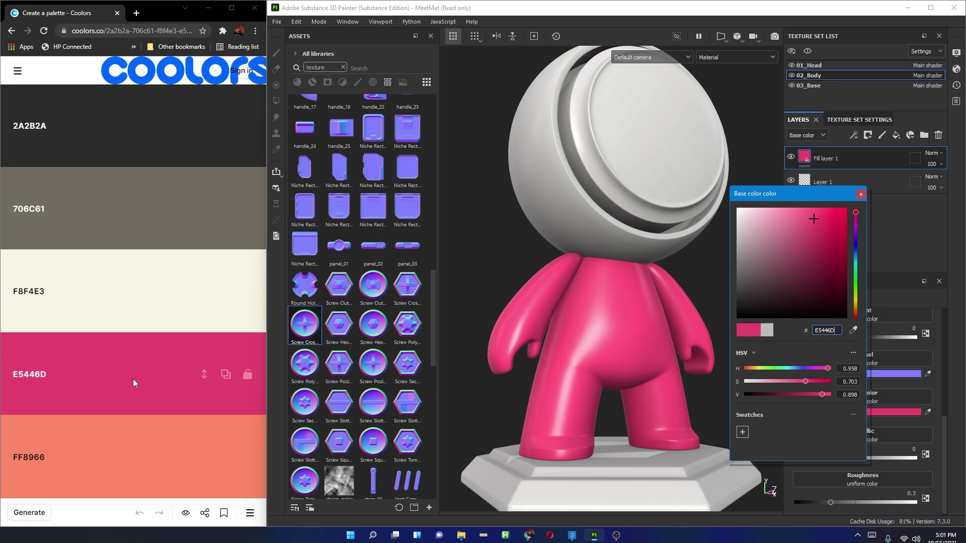
{"action": "left_click", "coordinate": [858, 196]}
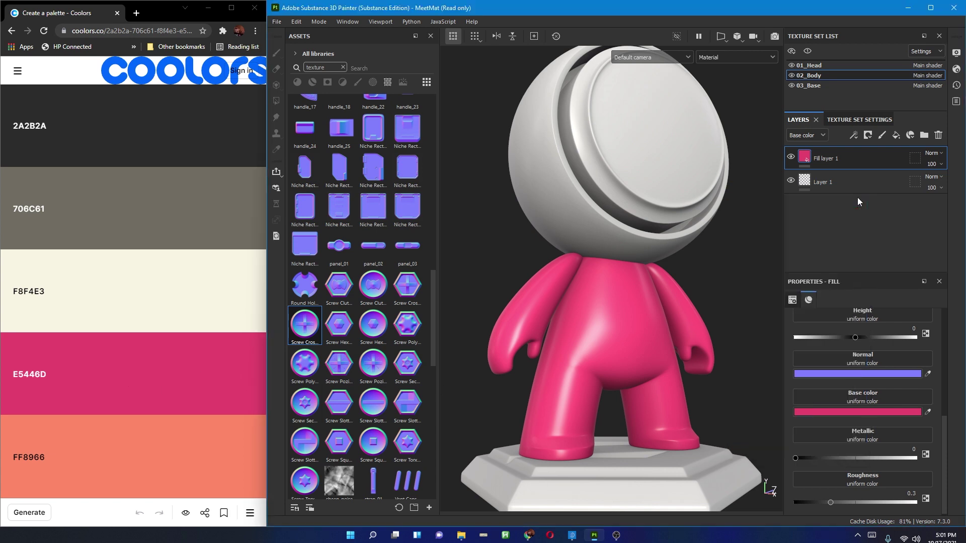
{"action": "left_click", "coordinate": [934, 12]}
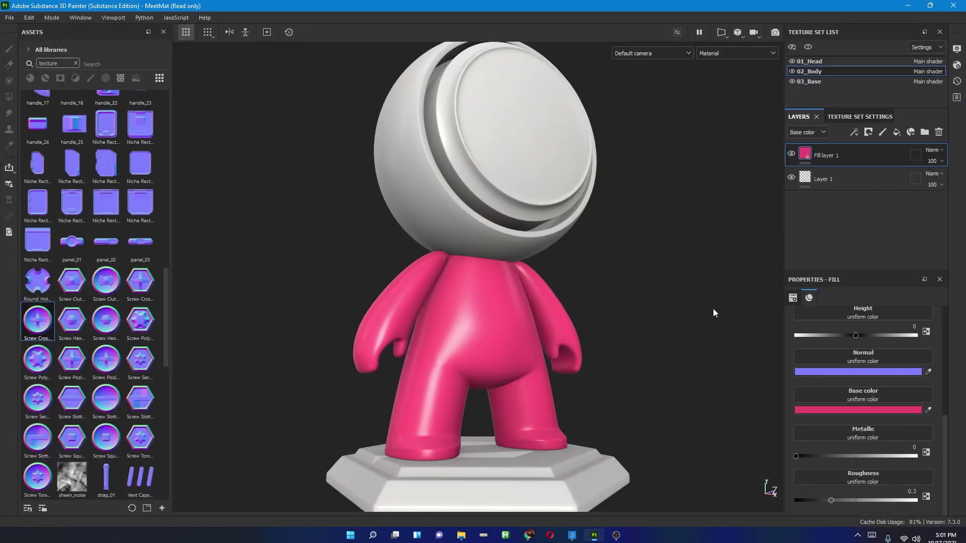
{"action": "left_click_drag", "start_coordinate": [707, 282], "coordinate": [674, 287], "text": "alt"}
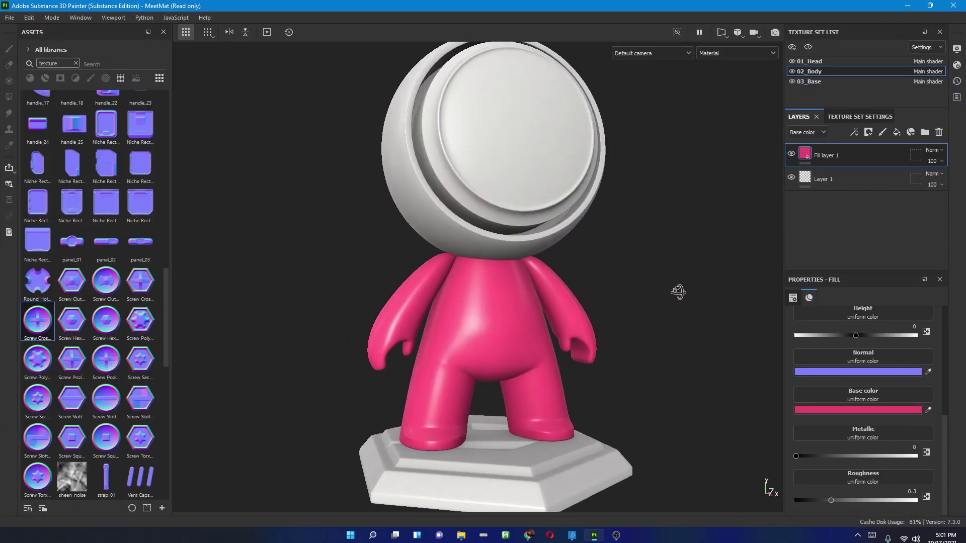
{"action": "right_click_drag", "start_coordinate": [674, 286], "coordinate": [774, 295], "text": "alt"}
{"action": "key", "text": "f"}
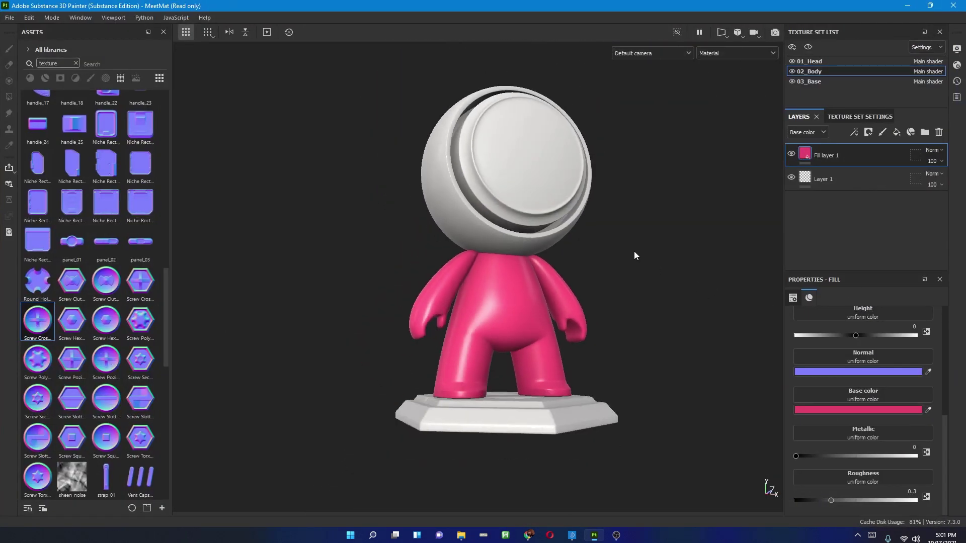
{"action": "left_click_drag", "start_coordinate": [674, 277], "coordinate": [644, 276], "text": "alt"}
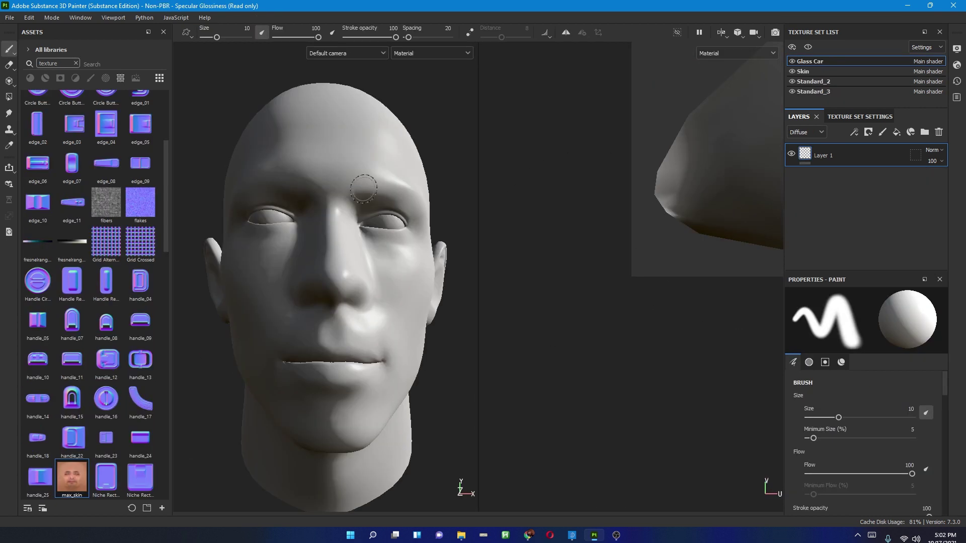
- Show only the 3D view and place the max_skin texture as a decal on the head's nose in the Diffuse channel
{"action": "left_click", "coordinate": [722, 32]}
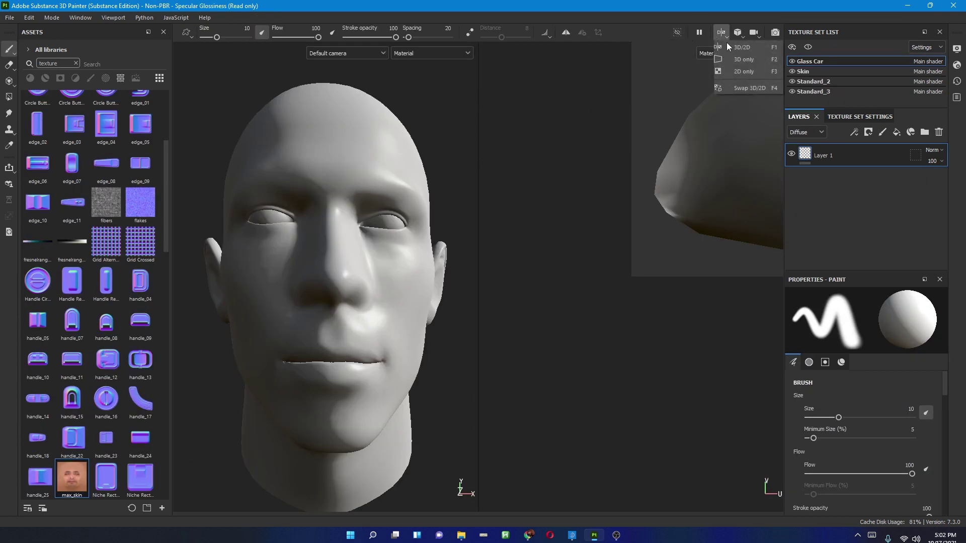
{"action": "left_click", "coordinate": [749, 60]}
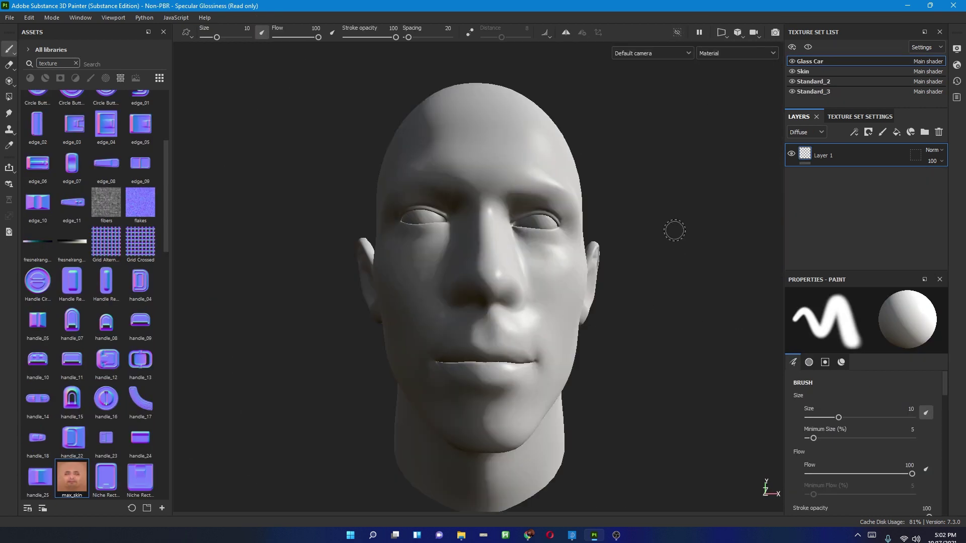
{"action": "left_click_drag", "start_coordinate": [633, 210], "coordinate": [669, 224], "text": "alt"}
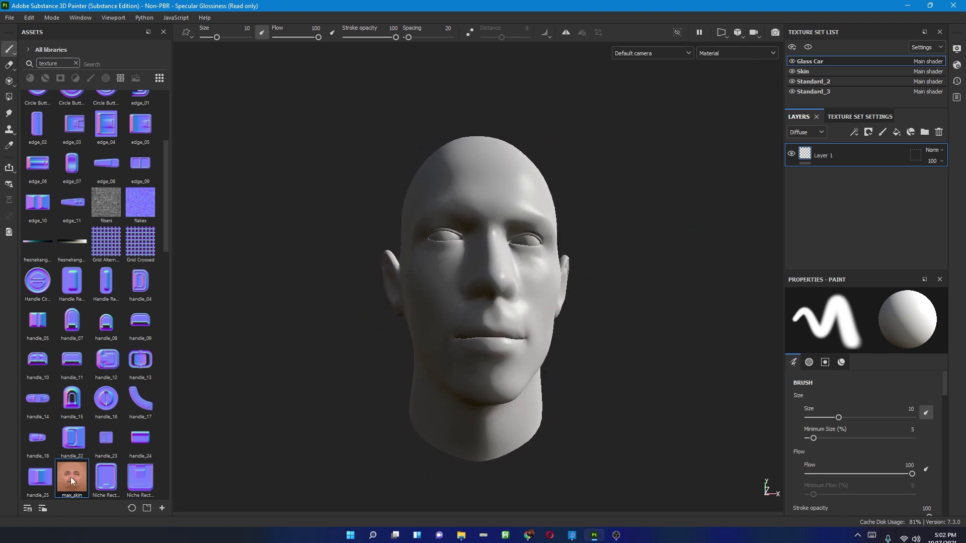
{"action": "left_click_drag", "start_coordinate": [69, 484], "coordinate": [498, 274]}
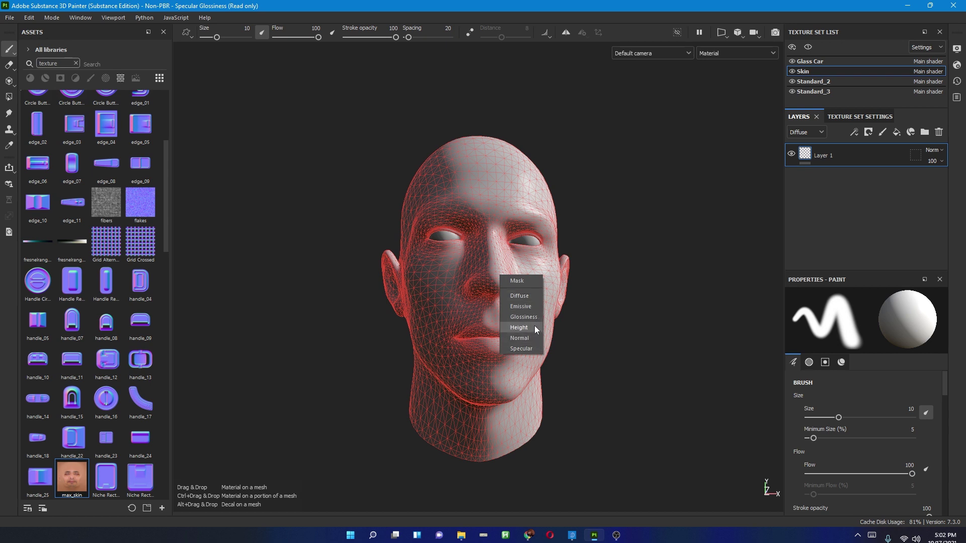
{"action": "left_click", "coordinate": [527, 298]}
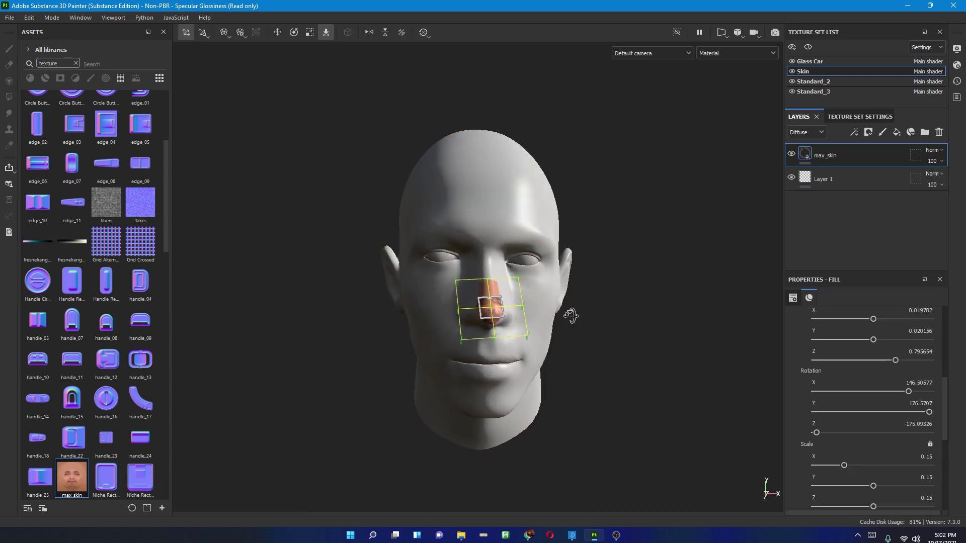
{"action": "scroll", "coordinate": [551, 300], "scroll_direction": "up", "scroll_amount": 3}
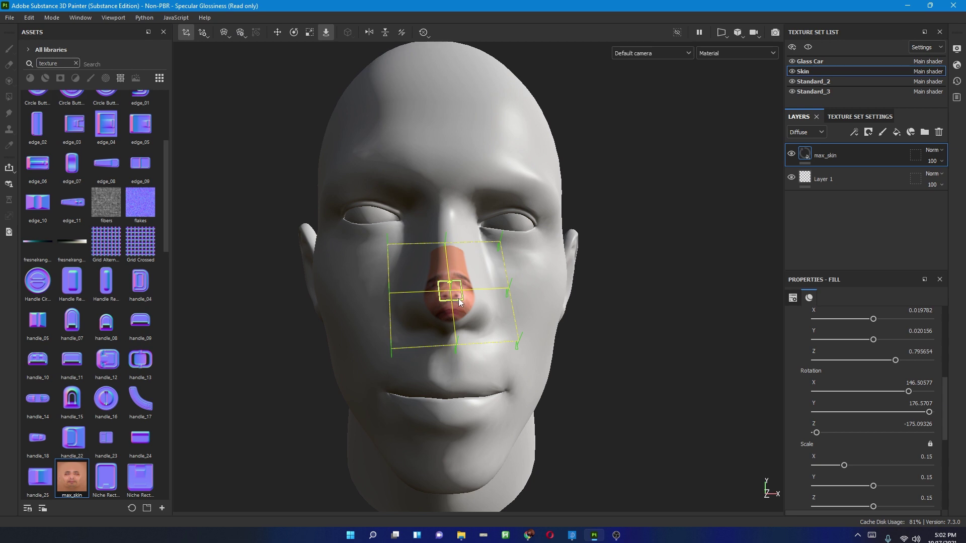
- Enlarge the max_skin warp projection to a scale of about 1.09 so that it covers the face
{"action": "left_click", "coordinate": [310, 32]}
{"action": "left_click_drag", "start_coordinate": [451, 294], "coordinate": [539, 276]}
{"action": "left_click_drag", "start_coordinate": [532, 329], "coordinate": [530, 314], "text": "alt"}
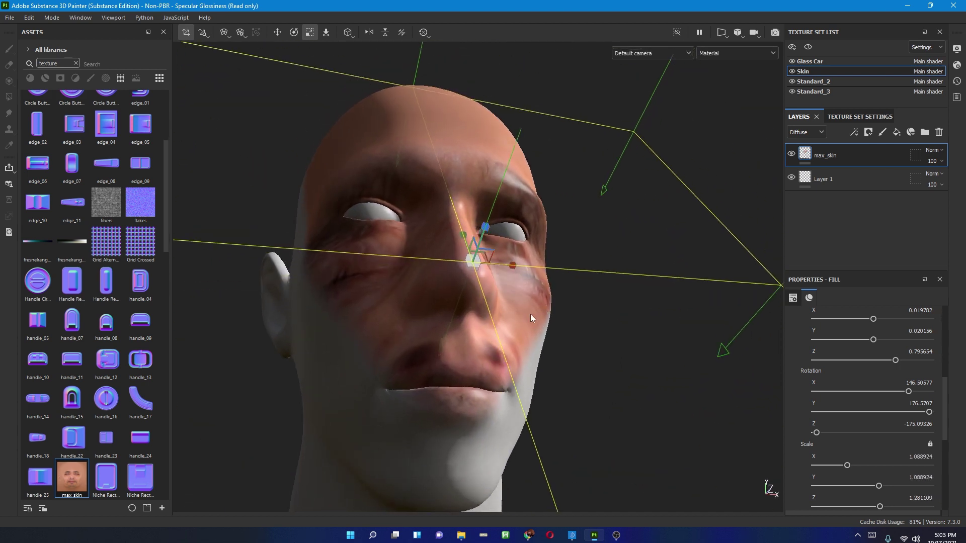
{"action": "scroll", "coordinate": [530, 314], "scroll_direction": "down", "scroll_amount": 5}
- Rotate the max_skin projection upright to face the head and move it up slightly
{"action": "key", "text": "e"}
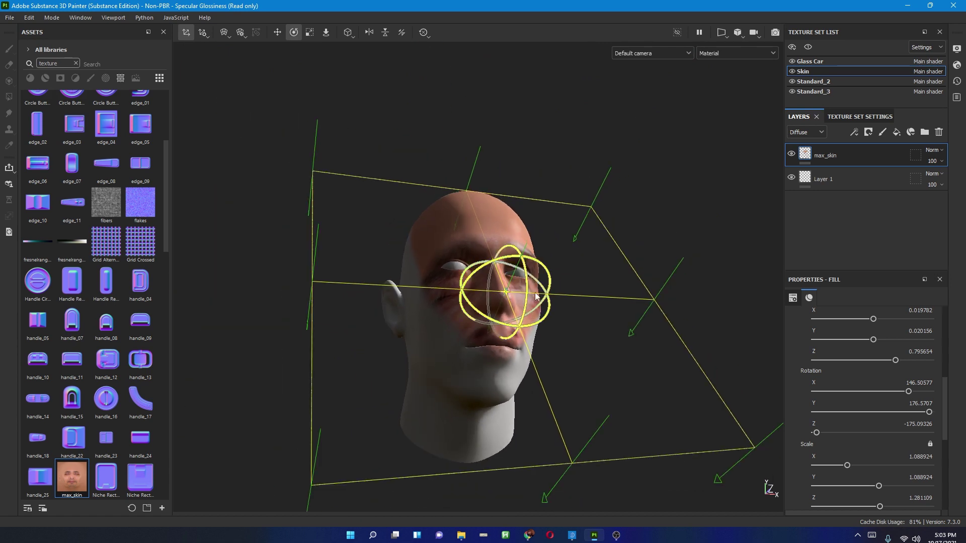
{"action": "left_click_drag", "start_coordinate": [521, 285], "coordinate": [531, 317]}
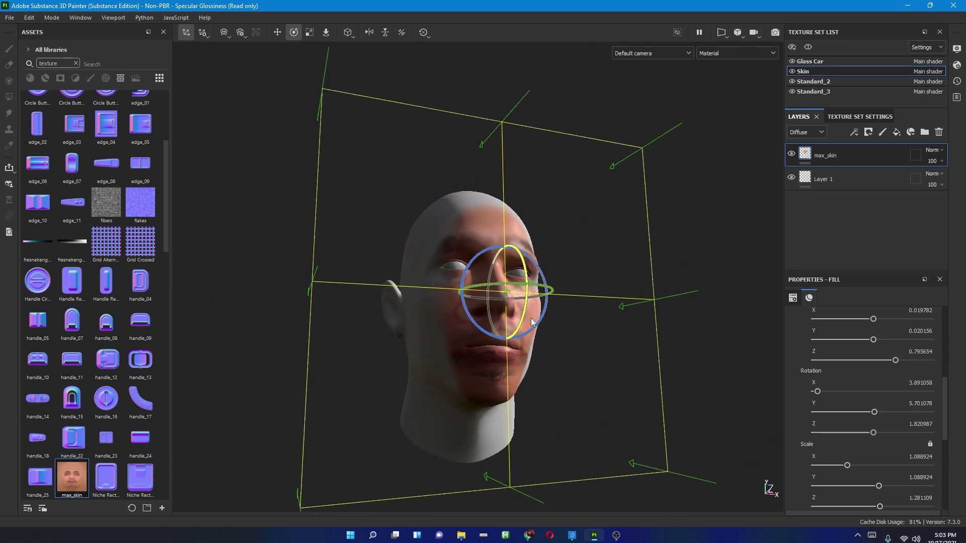
{"action": "key", "text": "w"}
{"action": "left_click_drag", "start_coordinate": [502, 265], "coordinate": [504, 253]}
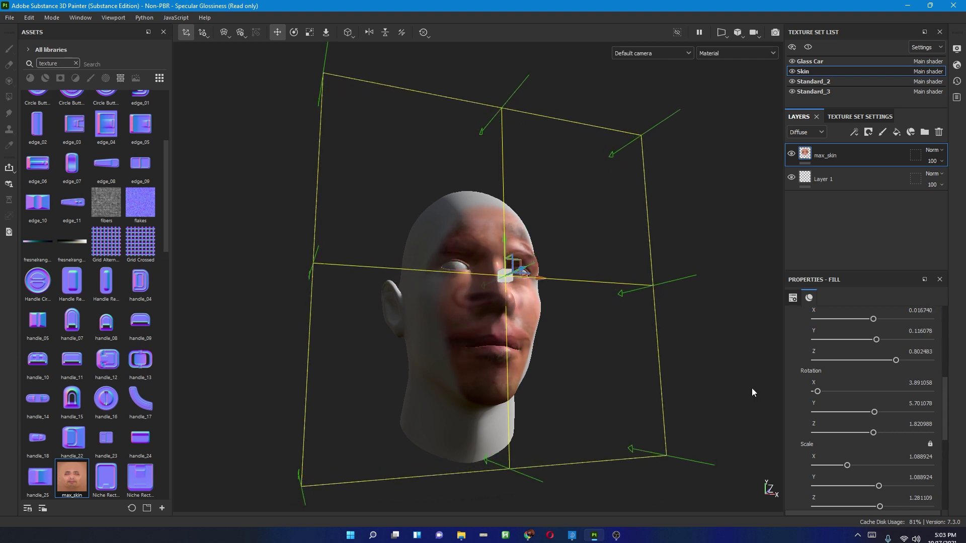
- Set the projection depth of the max_skin layer to 0.89
{"action": "left_click_drag", "start_coordinate": [943, 403], "coordinate": [939, 334]}
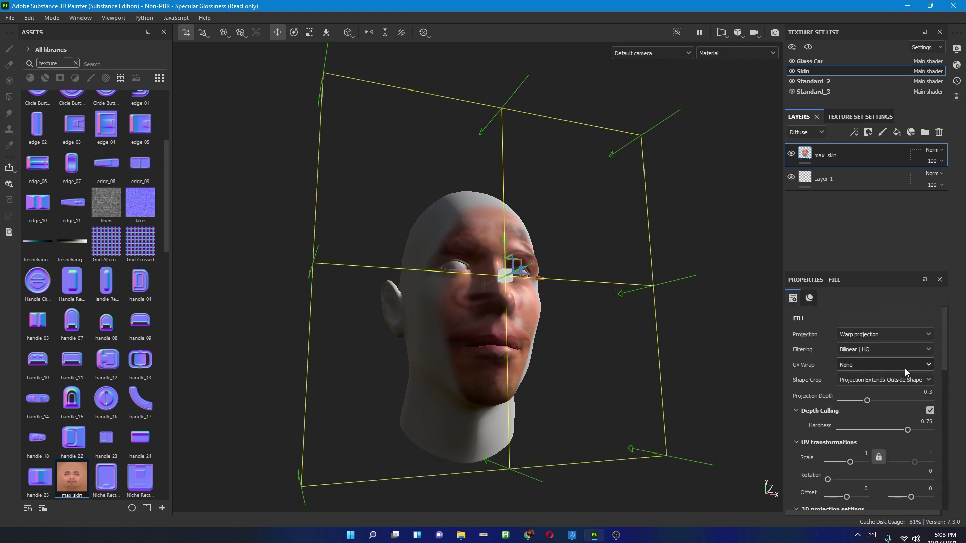
{"action": "left_click_drag", "start_coordinate": [866, 399], "coordinate": [920, 399]}
{"action": "left_click_drag", "start_coordinate": [574, 333], "coordinate": [535, 347], "text": "alt"}
{"action": "scroll", "coordinate": [527, 290], "scroll_direction": "up", "scroll_amount": 3}
{"action": "scroll", "coordinate": [444, 253], "scroll_direction": "down", "scroll_amount": 3}
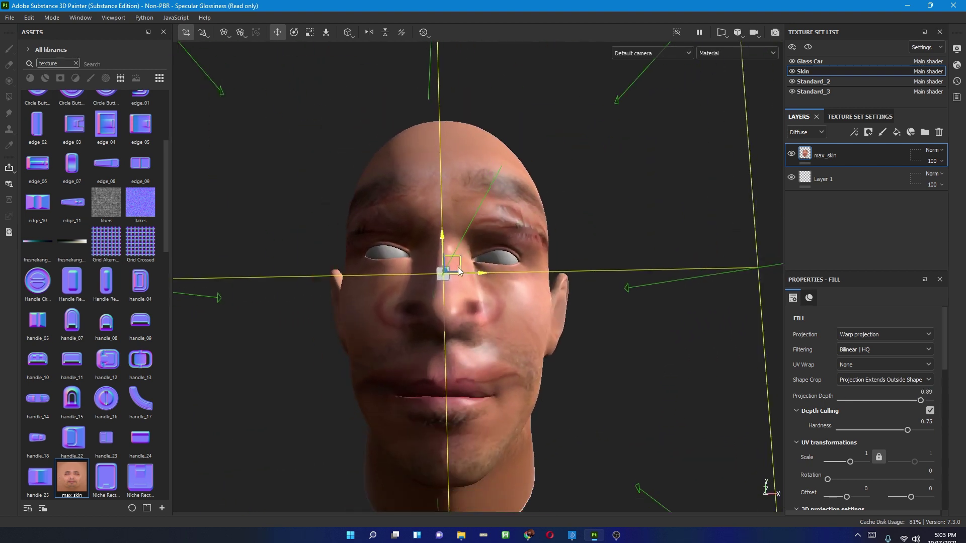
- Move and rescale the max_skin projection to line up its eyes, nose and mouth with the head
{"action": "left_click_drag", "start_coordinate": [444, 253], "coordinate": [496, 280]}
{"action": "key", "text": "e"}
{"action": "key", "text": "r"}
{"action": "left_click_drag", "start_coordinate": [456, 280], "coordinate": [488, 392]}
{"action": "key", "text": "w"}
{"action": "left_click_drag", "start_coordinate": [465, 252], "coordinate": [463, 273]}
- Try reshaping the warp by moving individual vertices around the face, and undo the vertex changes
{"action": "left_click", "coordinate": [224, 37]}
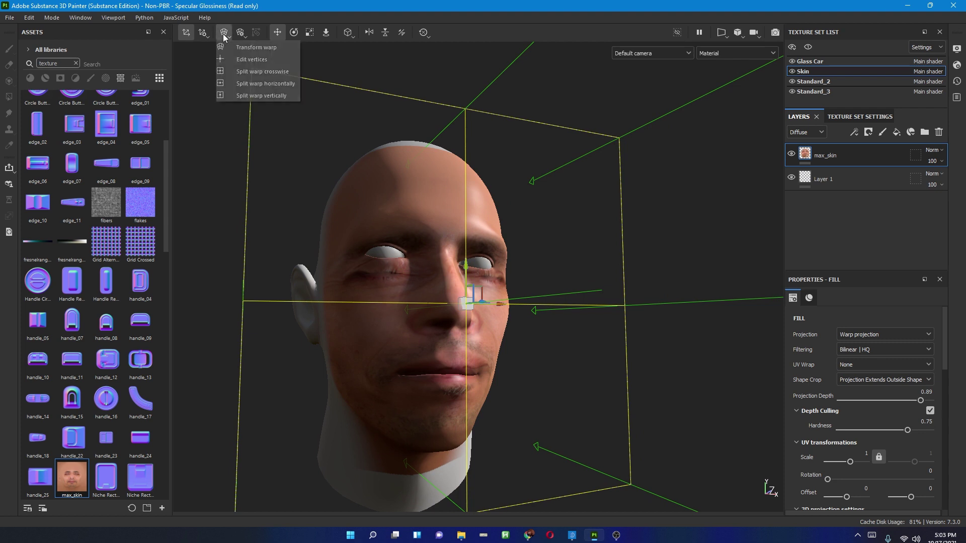
{"action": "left_click", "coordinate": [272, 65]}
{"action": "left_click_drag", "start_coordinate": [299, 329], "coordinate": [464, 345]}
{"action": "mouse_move", "coordinate": [600, 325]}
{"action": "left_mouse_down", "text": "alt"}
{"action": "mouse_move", "coordinate": [552, 345]}
{"action": "mouse_move", "coordinate": [597, 328]}
{"action": "left_mouse_up", "text": "alt"}
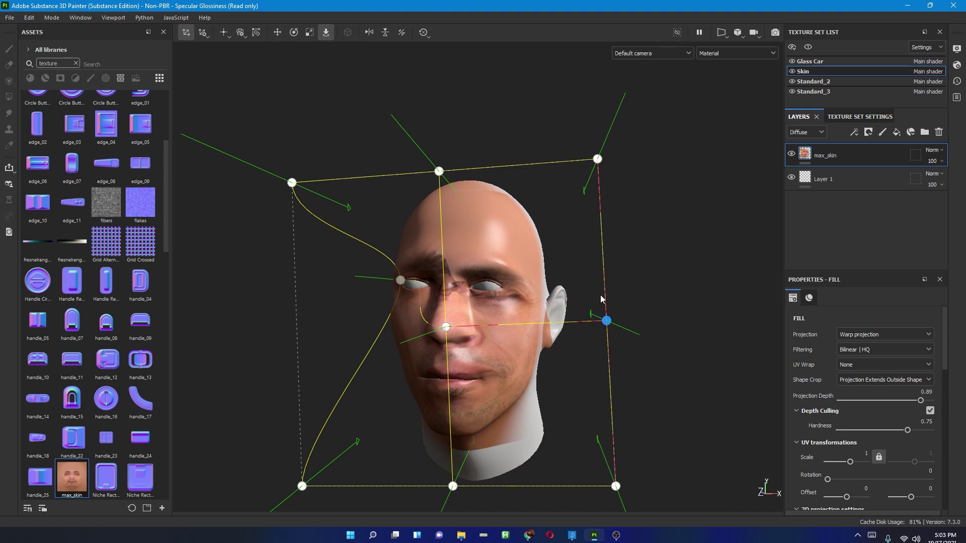
{"action": "left_click_drag", "start_coordinate": [597, 159], "coordinate": [462, 343], "text": "alt"}
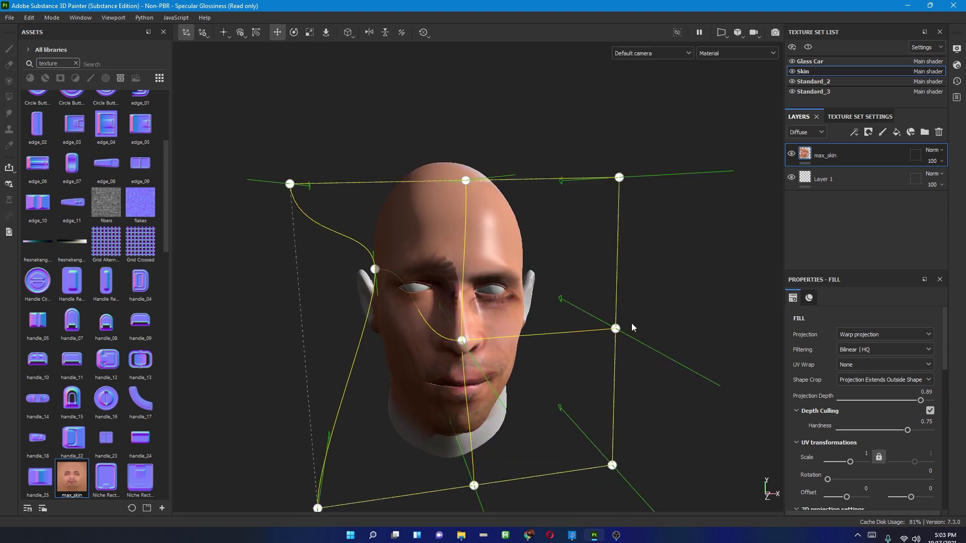
{"action": "mouse_move", "coordinate": [466, 181]}
{"action": "left_mouse_down"}
{"action": "mouse_move", "coordinate": [468, 202]}
{"action": "mouse_move", "coordinate": [462, 184]}
{"action": "left_mouse_up"}
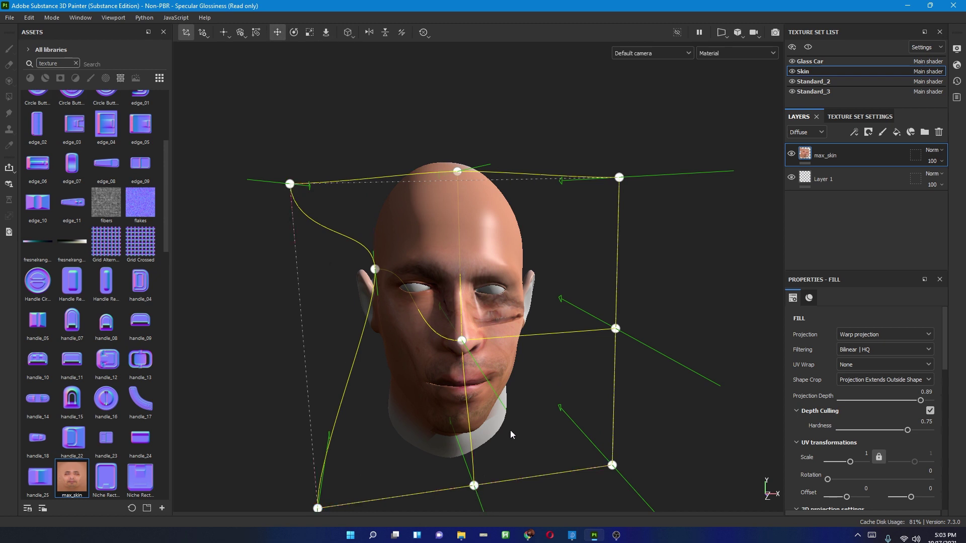
{"action": "left_click", "coordinate": [244, 36]}
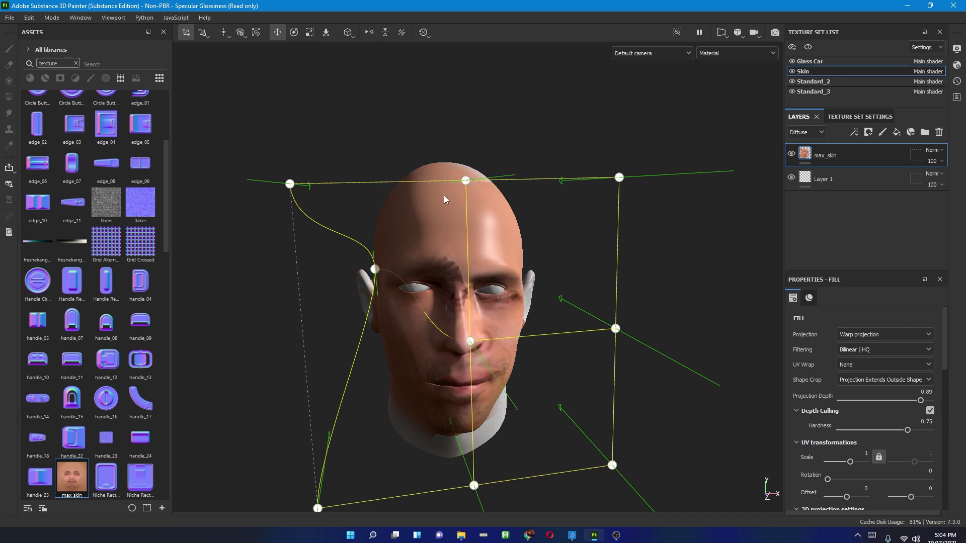
{"action": "key", "text": "ctrl+z"}
- Divide the warp grid into 5 rows and 5 columns and return to transforming the whole warp
{"action": "left_click", "coordinate": [243, 32]}
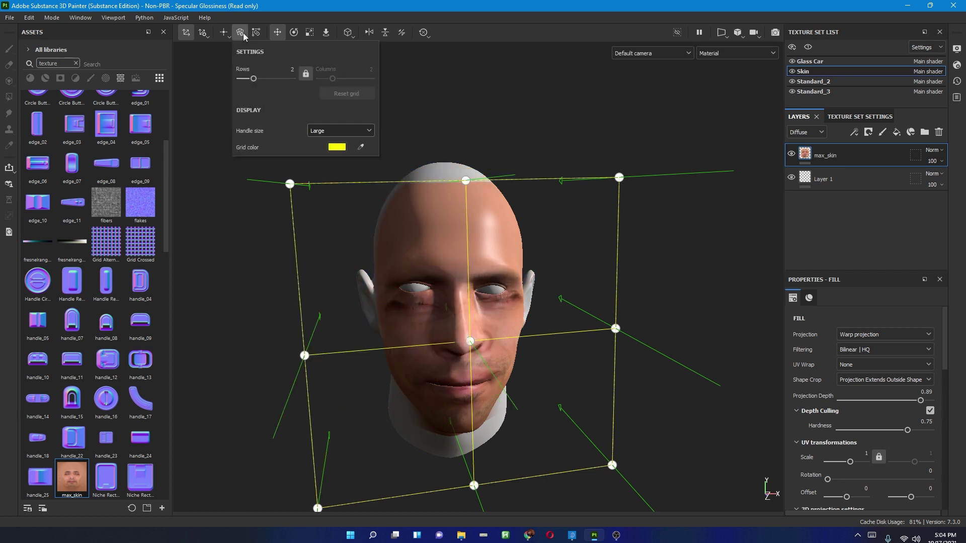
{"action": "left_click", "coordinate": [306, 74]}
{"action": "left_click_drag", "start_coordinate": [255, 79], "coordinate": [298, 85]}
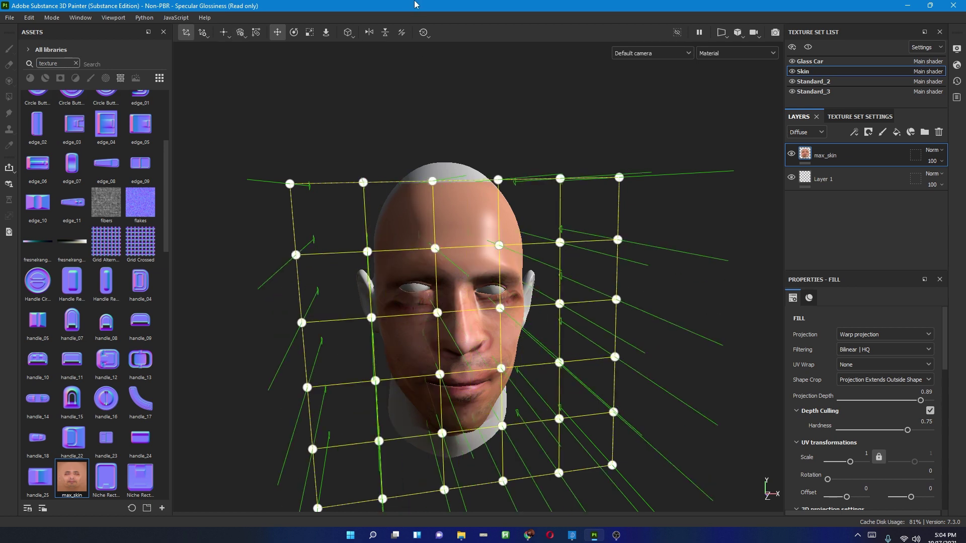
{"action": "left_click", "coordinate": [224, 33]}
{"action": "left_click", "coordinate": [263, 47]}
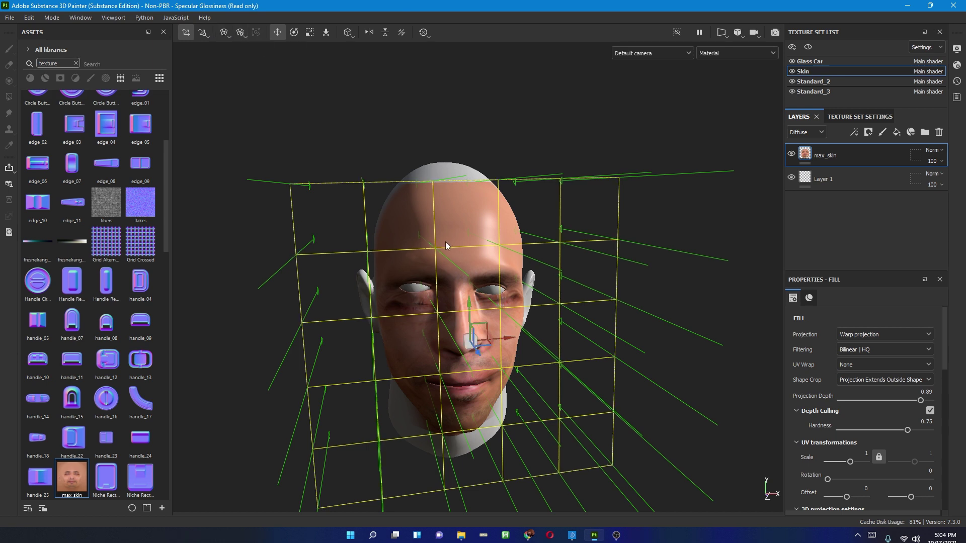
{"action": "mouse_move", "coordinate": [506, 347]}
{"action": "left_mouse_down", "text": "alt"}
{"action": "mouse_move", "coordinate": [494, 334]}
{"action": "mouse_move", "coordinate": [498, 346]}
{"action": "left_mouse_up", "text": "alt"}
{"action": "key", "text": "q"}
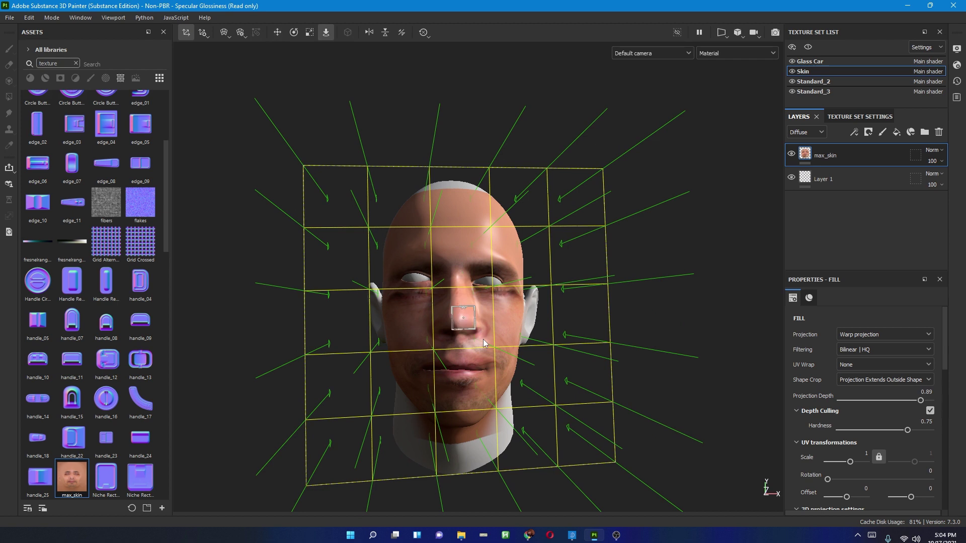
- Switch the max_skin warp to vertex editing and raise the vertex at the nose bridge to fit the brow
{"action": "left_click_drag", "start_coordinate": [407, 273], "coordinate": [476, 312], "text": "alt"}
{"action": "left_click", "coordinate": [224, 33]}
{"action": "left_click", "coordinate": [256, 59]}
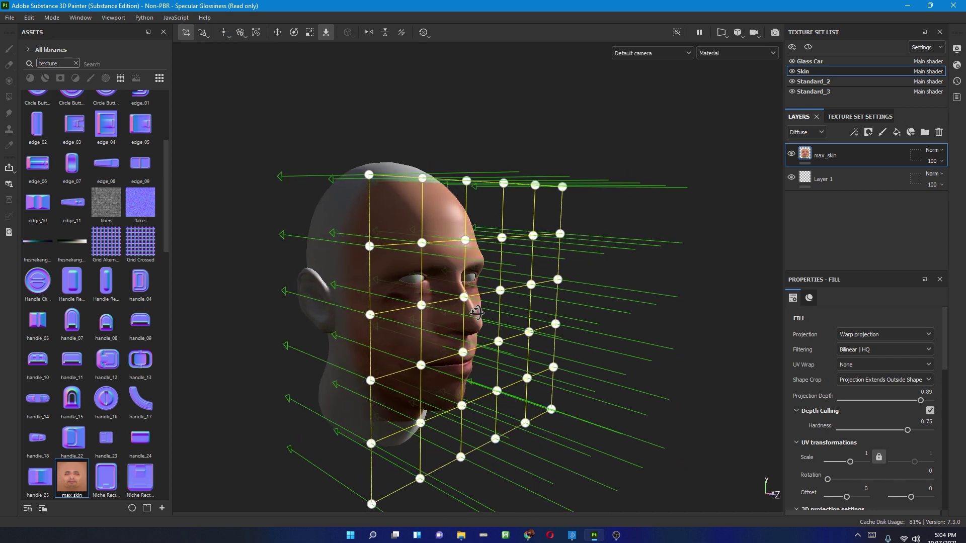
{"action": "left_click_drag", "start_coordinate": [369, 315], "coordinate": [412, 286]}
{"action": "scroll", "coordinate": [412, 285], "scroll_direction": "up", "scroll_amount": 3}
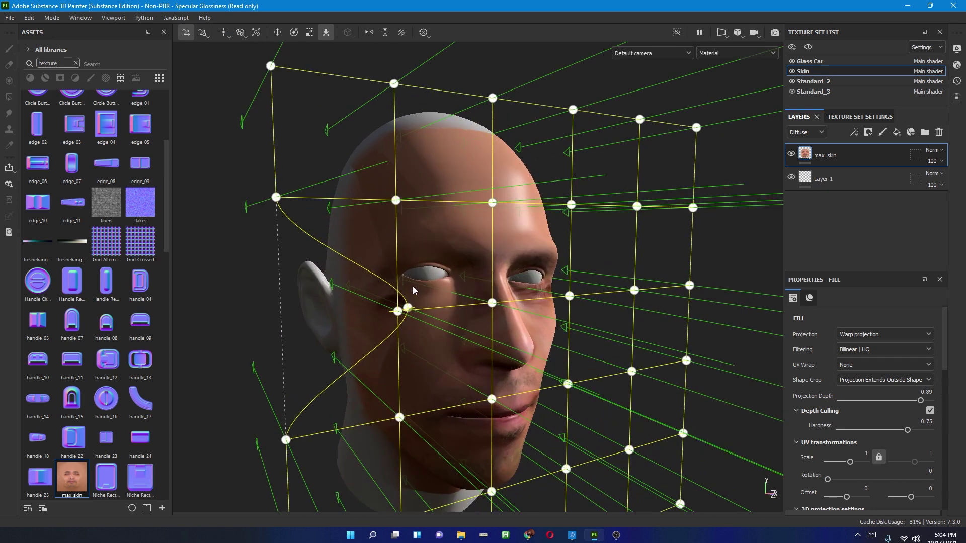
{"action": "scroll", "coordinate": [423, 302], "scroll_direction": "up", "scroll_amount": 2}
{"action": "left_click_drag", "start_coordinate": [478, 299], "coordinate": [477, 251]}
{"action": "left_click", "coordinate": [260, 311]}
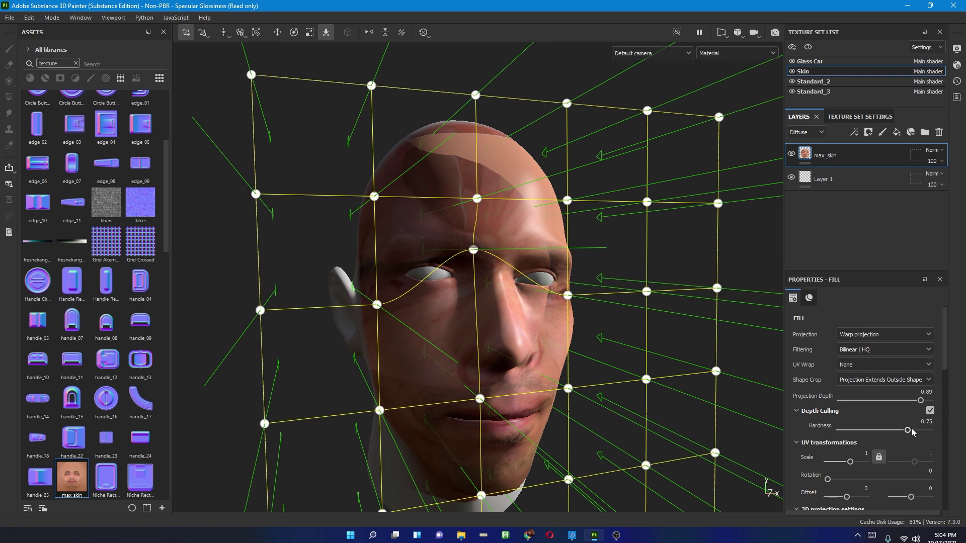
- Set the projection depth to 0.43 and reposition the eye-level warp vertices around both eyes and the side of the face
{"action": "left_click_drag", "start_coordinate": [920, 401], "coordinate": [880, 406]}
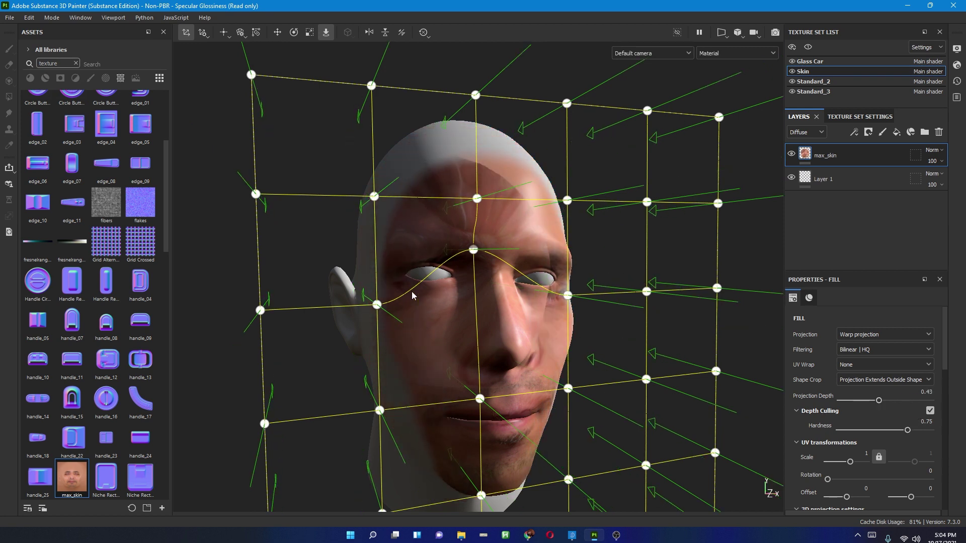
{"action": "mouse_move", "coordinate": [371, 308]}
{"action": "left_mouse_down"}
{"action": "mouse_move", "coordinate": [346, 303]}
{"action": "mouse_move", "coordinate": [354, 301]}
{"action": "left_mouse_up"}
{"action": "left_click_drag", "start_coordinate": [597, 334], "coordinate": [522, 267], "text": "alt"}
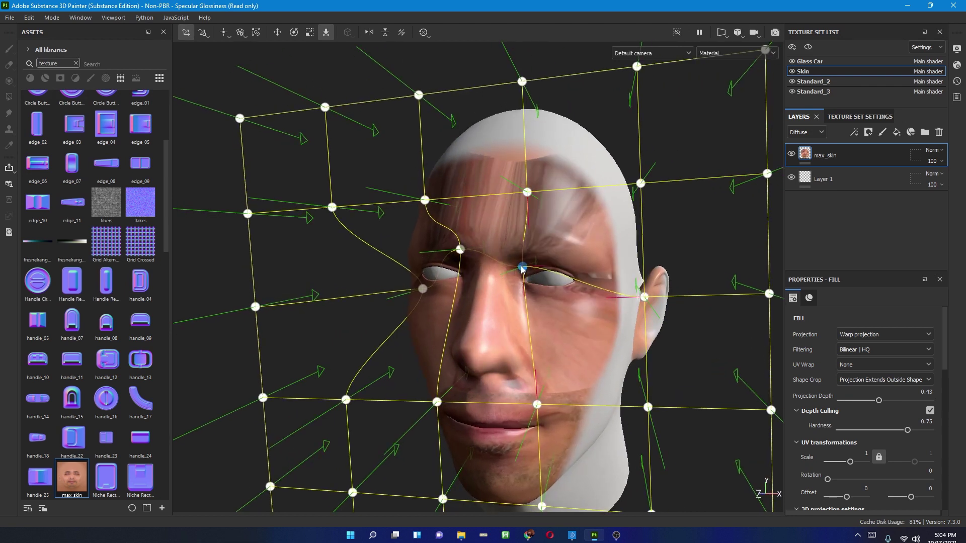
{"action": "left_click_drag", "start_coordinate": [644, 280], "coordinate": [455, 312], "text": "alt"}
{"action": "mouse_move", "coordinate": [597, 299]}
{"action": "left_mouse_down"}
{"action": "mouse_move", "coordinate": [587, 296]}
{"action": "mouse_move", "coordinate": [596, 313]}
{"action": "left_mouse_up"}
{"action": "mouse_move", "coordinate": [456, 312]}
{"action": "left_mouse_down"}
{"action": "mouse_move", "coordinate": [455, 323]}
{"action": "mouse_move", "coordinate": [465, 312]}
{"action": "left_mouse_up"}
- Pull the warp vertices beneath the nose and around the mouth and chin inward to fit the skin to the face
{"action": "left_click_drag", "start_coordinate": [493, 412], "coordinate": [468, 367]}
{"action": "mouse_move", "coordinate": [467, 317]}
{"action": "left_mouse_down"}
{"action": "mouse_move", "coordinate": [447, 319]}
{"action": "mouse_move", "coordinate": [463, 325]}
{"action": "left_mouse_up"}
{"action": "left_click", "coordinate": [604, 407]}
{"action": "left_click_drag", "start_coordinate": [614, 378], "coordinate": [600, 355]}
{"action": "left_click", "coordinate": [594, 314]}
{"action": "left_click_drag", "start_coordinate": [592, 315], "coordinate": [546, 326]}
{"action": "left_click_drag", "start_coordinate": [491, 178], "coordinate": [500, 188]}
{"action": "left_click", "coordinate": [567, 312]}
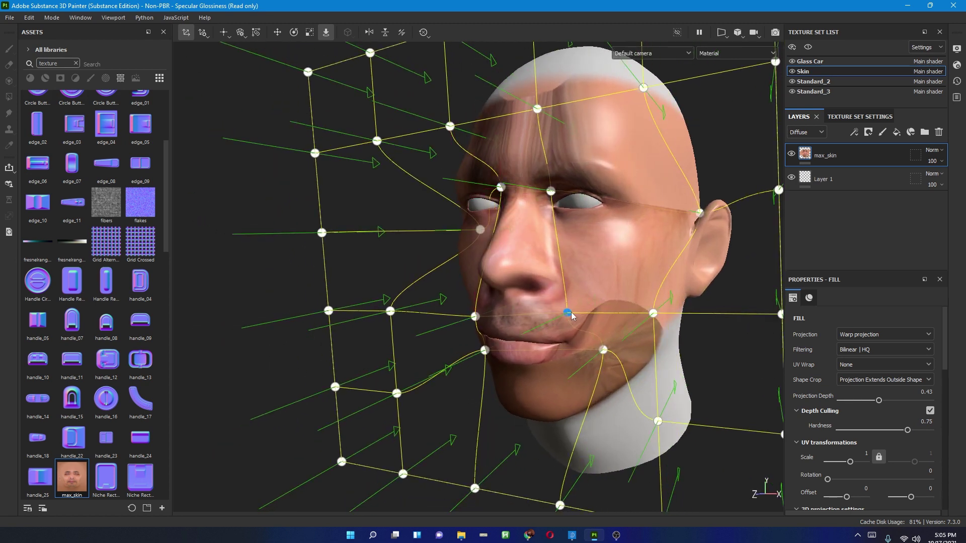
- Adjust the vertices beside the nose, cheek and mouth corner on the opposite side of the face
{"action": "left_click_drag", "start_coordinate": [568, 315], "coordinate": [620, 319]}
{"action": "left_click_drag", "start_coordinate": [444, 324], "coordinate": [455, 300]}
{"action": "mouse_move", "coordinate": [385, 316]}
{"action": "left_mouse_down"}
{"action": "mouse_move", "coordinate": [385, 329]}
{"action": "mouse_move", "coordinate": [388, 321]}
{"action": "left_mouse_up"}
{"action": "left_click_drag", "start_coordinate": [447, 358], "coordinate": [450, 365]}
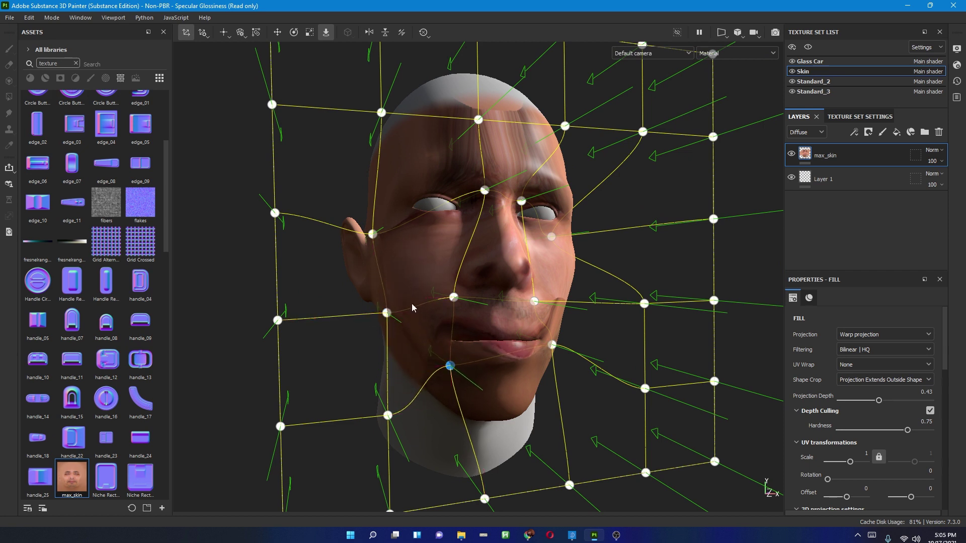
- Split the warp vertically with a new subdivision line running across the mouth
{"action": "left_click", "coordinate": [223, 34]}
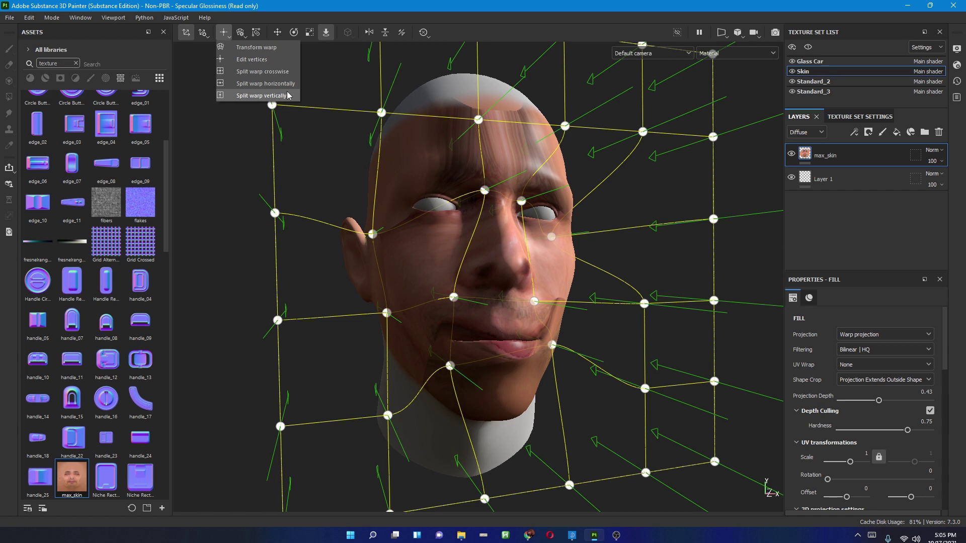
{"action": "left_click", "coordinate": [289, 95]}
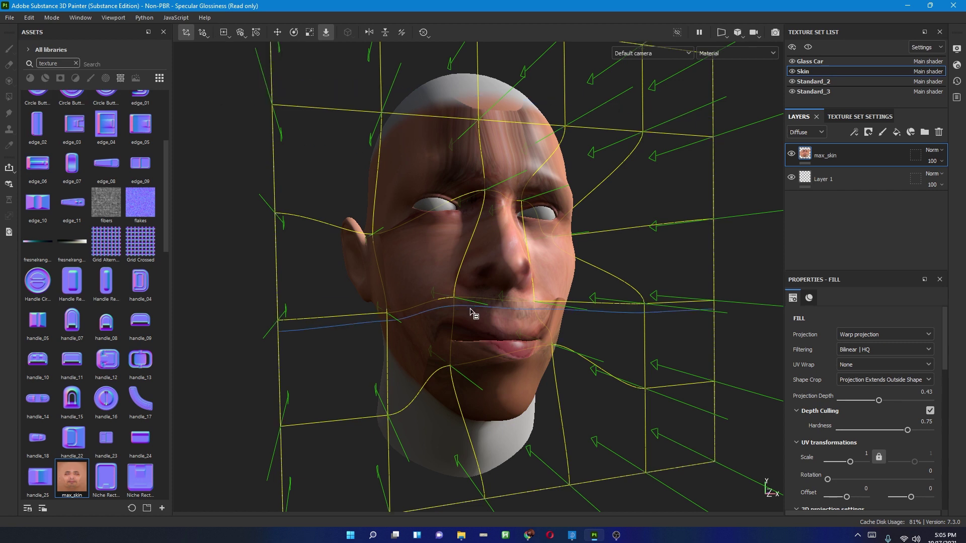
{"action": "left_click", "coordinate": [470, 341]}
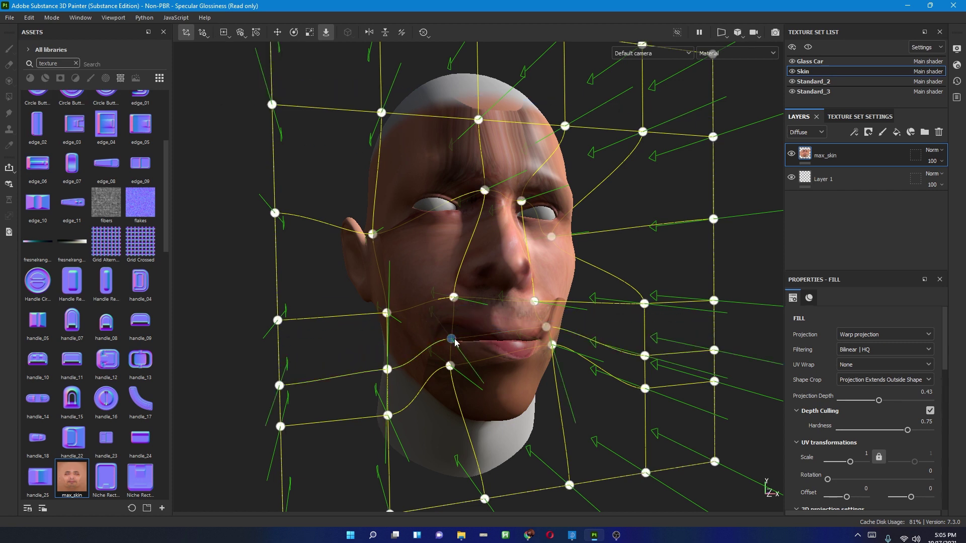
- Fine-tune the warp vertices around the mouth corners and lower cheeks to align the lips with the head
{"action": "mouse_move", "coordinate": [444, 335]}
{"action": "left_mouse_down"}
{"action": "mouse_move", "coordinate": [431, 320]}
{"action": "mouse_move", "coordinate": [433, 346]}
{"action": "left_mouse_up"}
{"action": "left_click_drag", "start_coordinate": [562, 343], "coordinate": [585, 332], "text": "alt"}
{"action": "left_click_drag", "start_coordinate": [460, 375], "coordinate": [456, 373]}
{"action": "left_click_drag", "start_coordinate": [585, 356], "coordinate": [543, 375]}
{"action": "scroll", "coordinate": [476, 371], "scroll_direction": "down", "scroll_amount": 2}
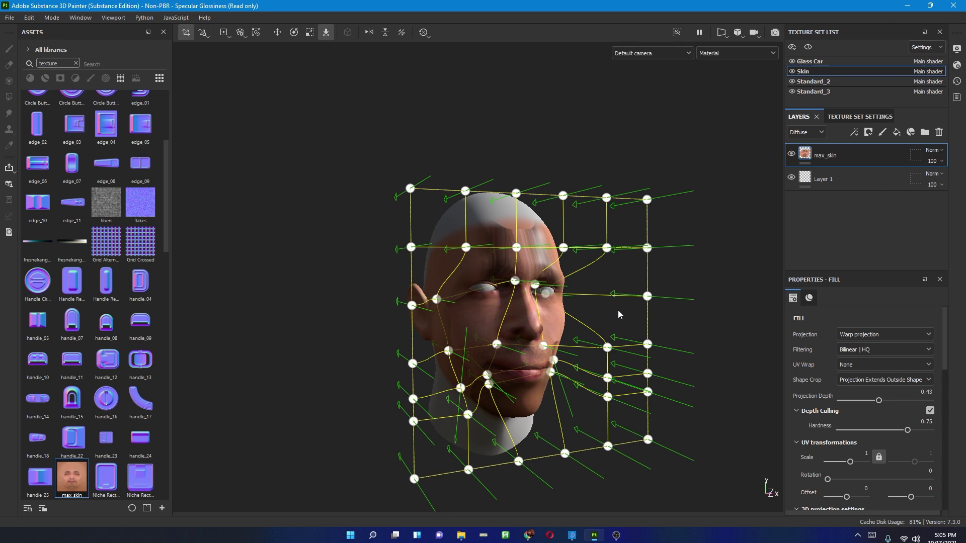
{"action": "left_click_drag", "start_coordinate": [564, 313], "coordinate": [520, 296], "text": "alt"}
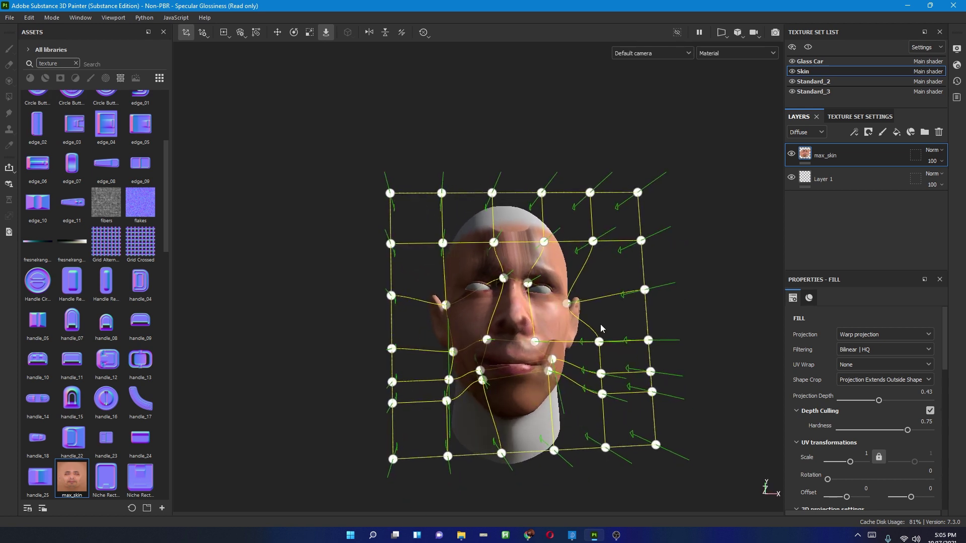
{"action": "scroll", "coordinate": [602, 328], "scroll_direction": "up", "scroll_amount": 3}
{"action": "scroll", "coordinate": [602, 328], "scroll_direction": "down", "scroll_amount": 5}
{"action": "scroll", "coordinate": [602, 328], "scroll_direction": "up", "scroll_amount": 3}
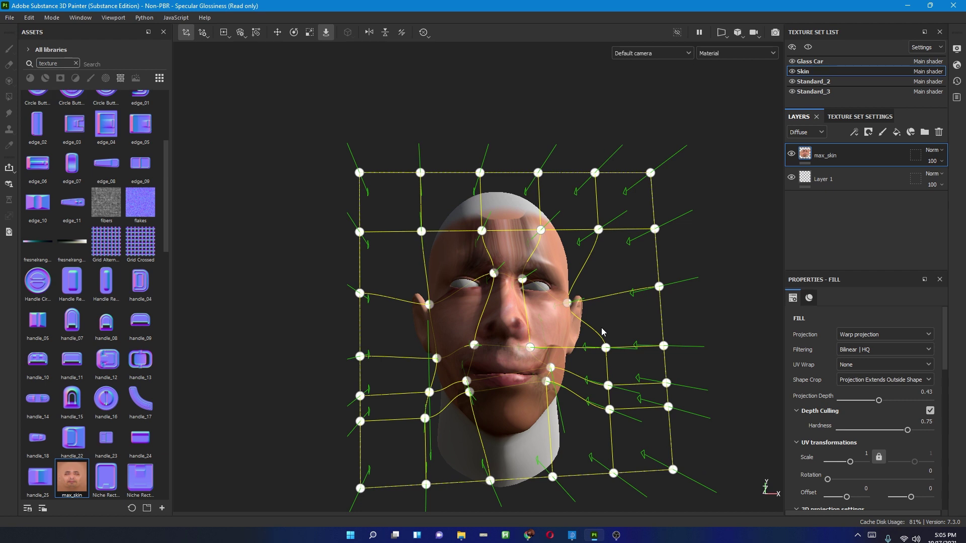
{"action": "mouse_move", "coordinate": [646, 336]}
{"action": "left_mouse_down", "text": "alt"}
{"action": "mouse_move", "coordinate": [567, 327]}
{"action": "mouse_move", "coordinate": [624, 322]}
{"action": "mouse_move", "coordinate": [681, 338]}
{"action": "mouse_move", "coordinate": [653, 334]}
{"action": "left_mouse_up", "text": "alt"}
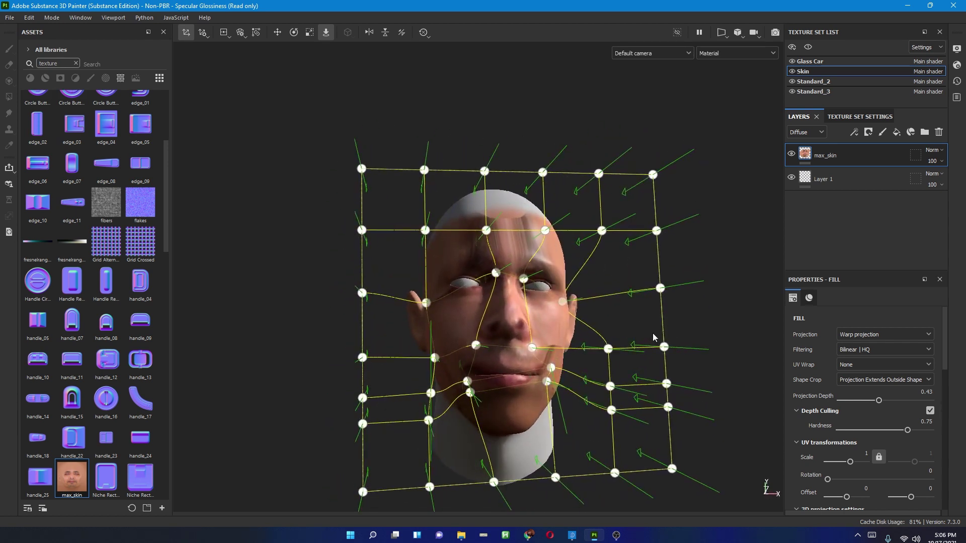